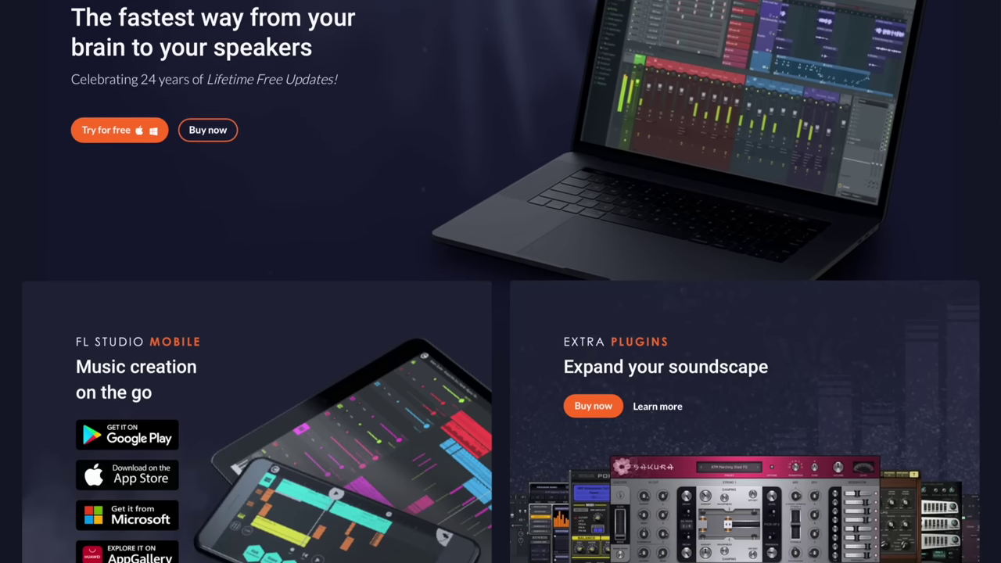
Scroll the FL Studio homepage down to the Producer $199, Signature $299 and All Plugins $499 pricing cards.
{"action": "scroll", "coordinate": [501, 281], "scroll_direction": "down", "scroll_amount": 3}
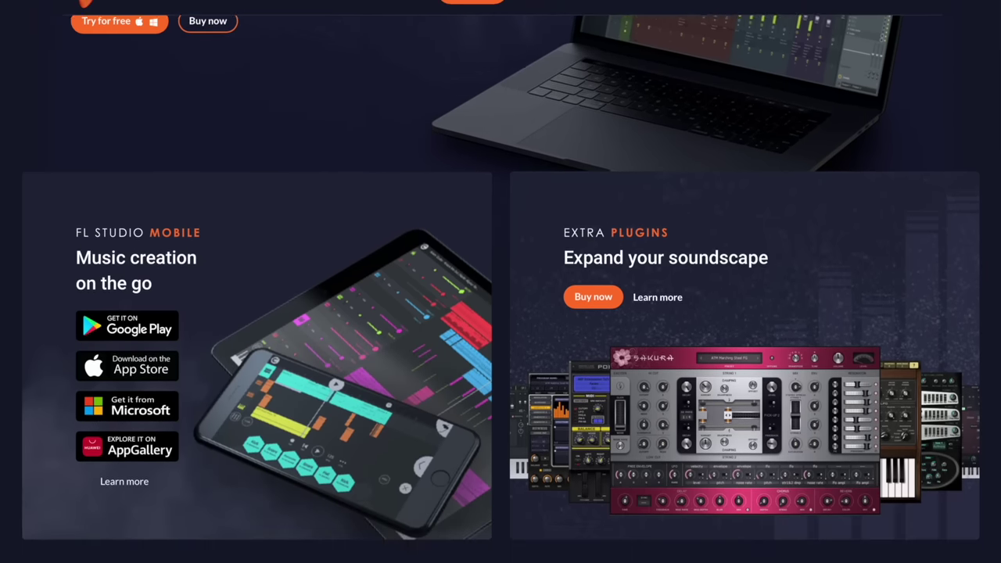
{"action": "scroll", "coordinate": [500, 281], "scroll_direction": "down", "scroll_amount": 3}
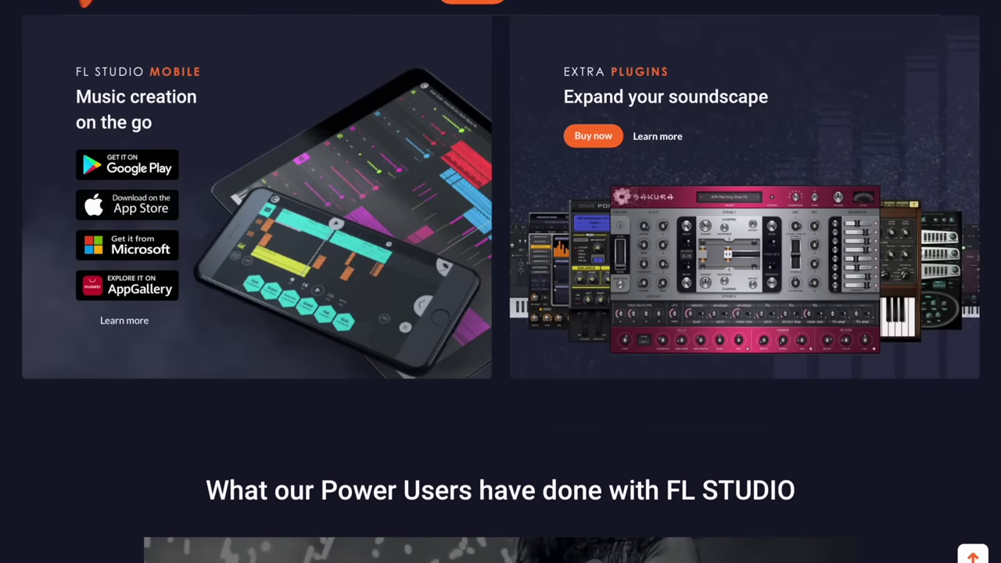
{"action": "scroll", "coordinate": [500, 282], "scroll_direction": "down", "scroll_amount": 6}
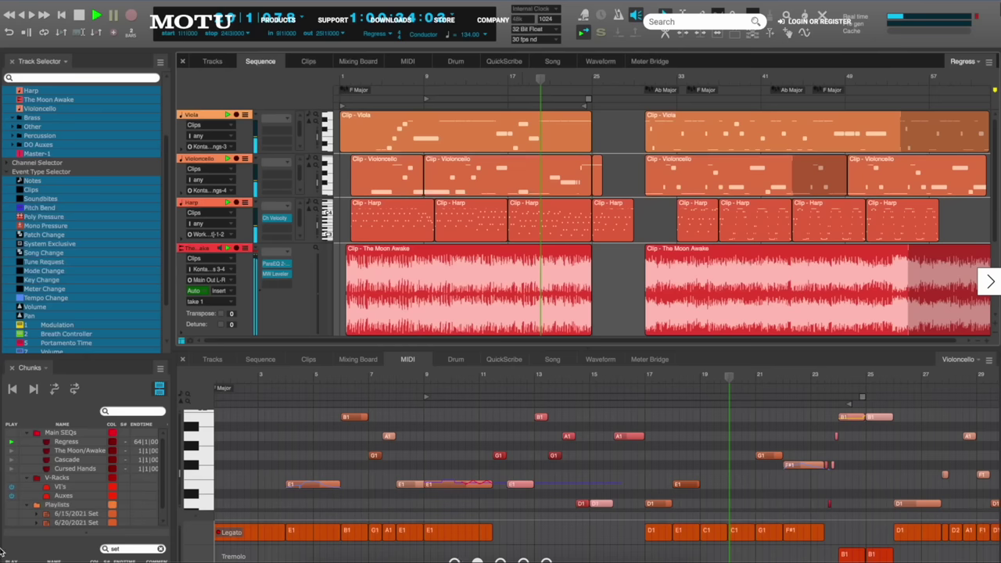
Scroll the MOTU DP11 What's New page down to the Virtual Instruments with MPE support section.
{"action": "scroll", "coordinate": [2, 549], "scroll_direction": "down", "scroll_amount": 1}
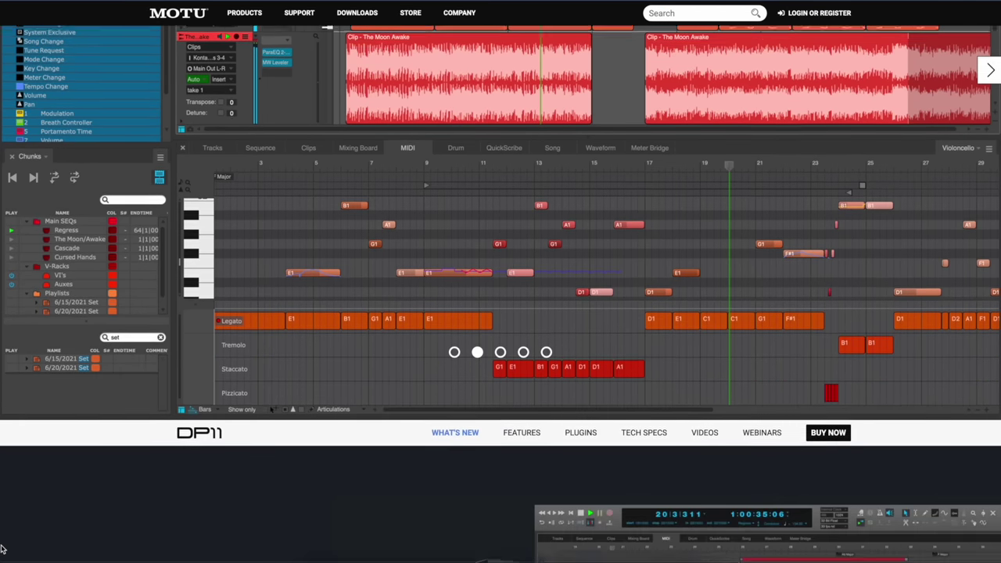
{"action": "scroll", "coordinate": [3, 550], "scroll_direction": "down", "scroll_amount": 5}
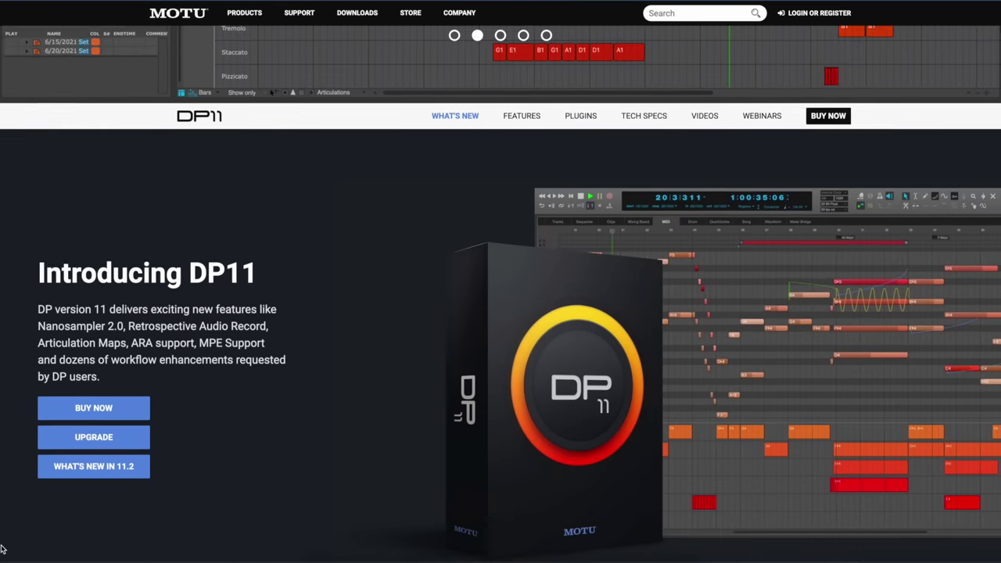
{"action": "scroll", "coordinate": [2, 550], "scroll_direction": "down", "scroll_amount": 2}
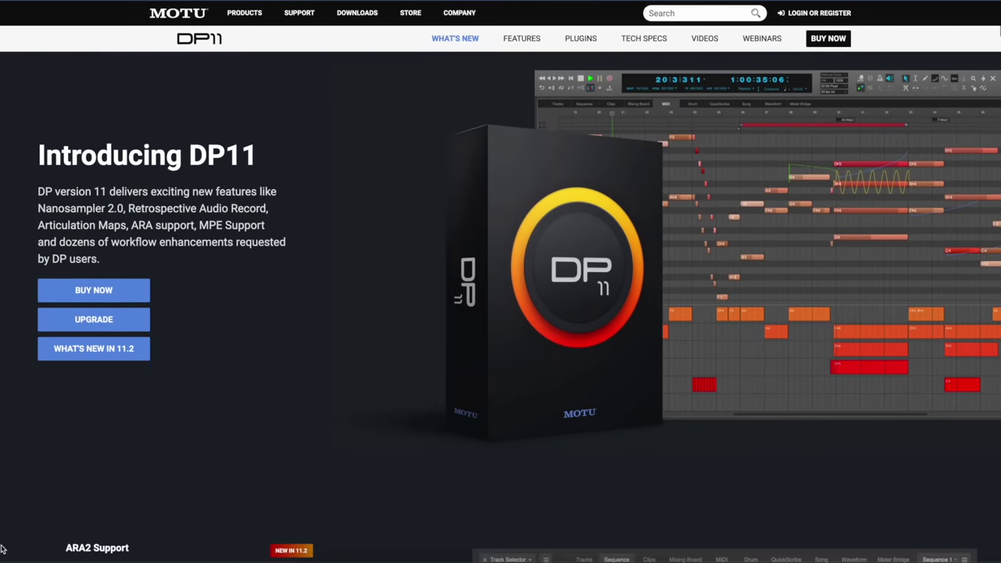
{"action": "scroll", "coordinate": [2, 550], "scroll_direction": "down", "scroll_amount": 8}
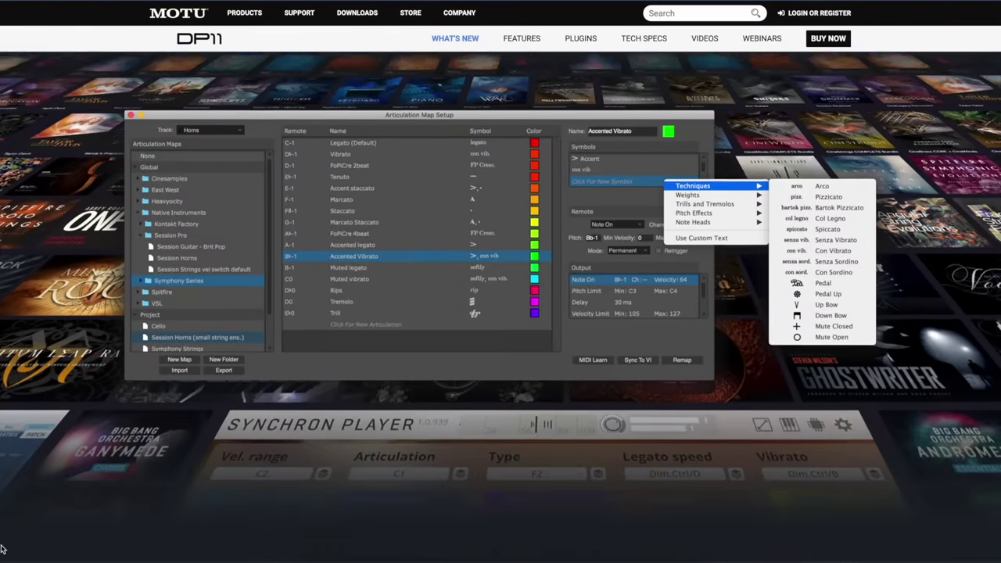
{"action": "scroll", "coordinate": [2, 550], "scroll_direction": "down", "scroll_amount": 5}
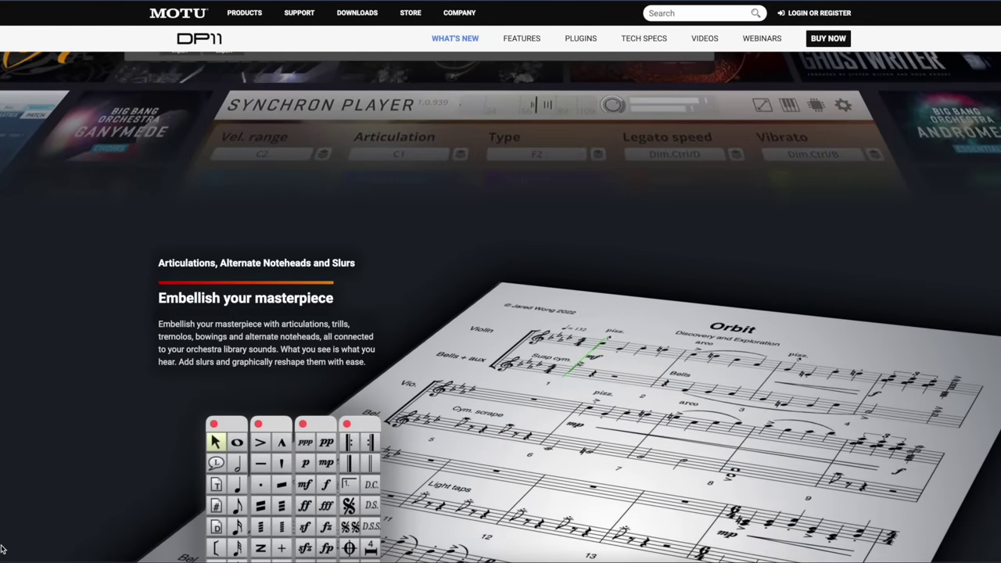
{"action": "scroll", "coordinate": [3, 549], "scroll_direction": "down", "scroll_amount": 5}
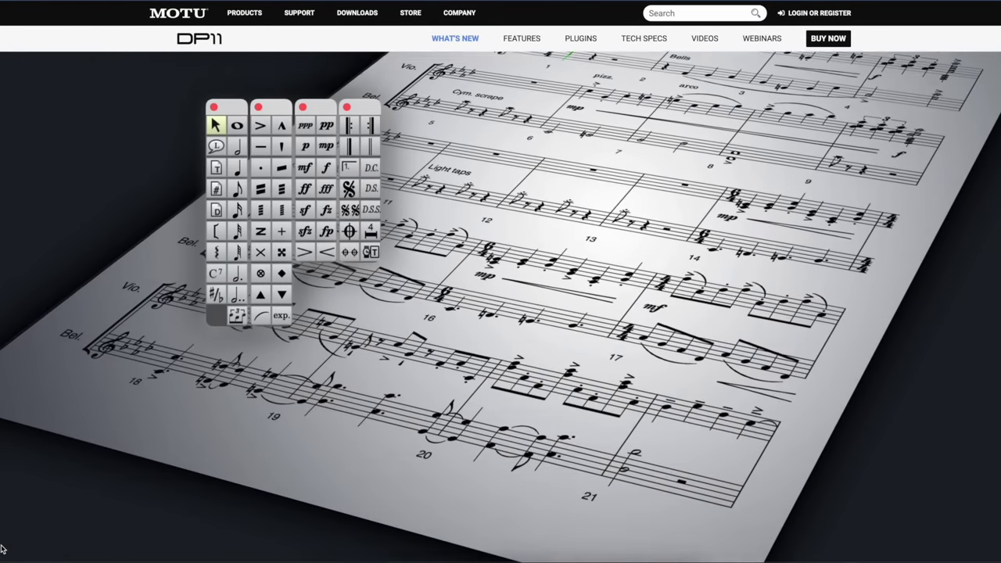
{"action": "scroll", "coordinate": [2, 550], "scroll_direction": "down", "scroll_amount": 10}
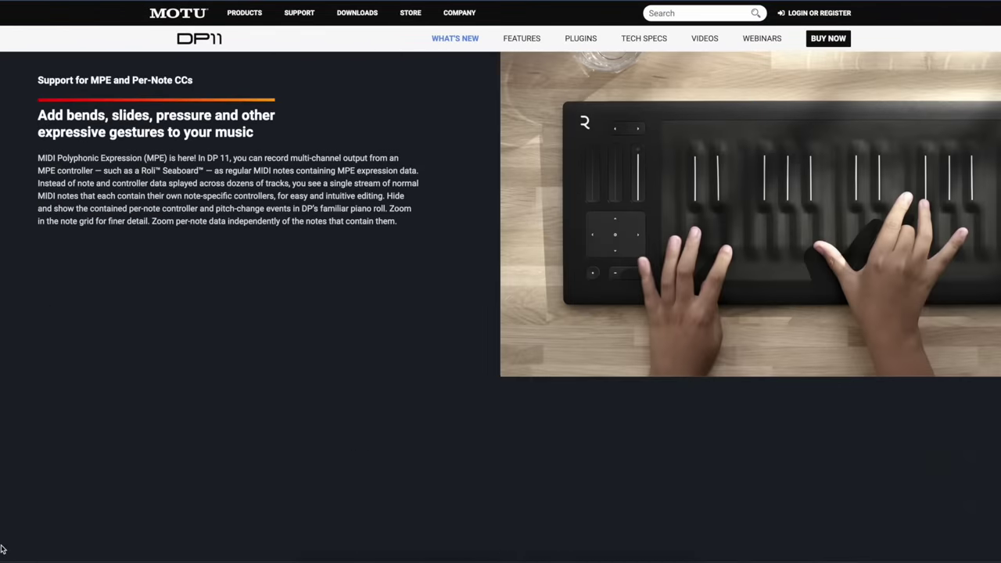
{"action": "scroll", "coordinate": [2, 550], "scroll_direction": "down", "scroll_amount": 7}
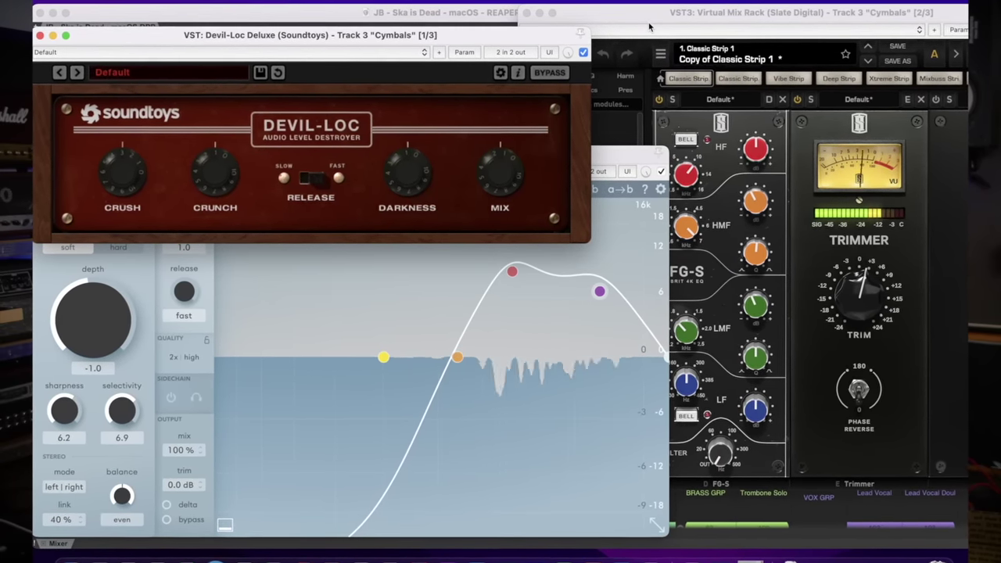
Close the Devil-Loc, soothe2 and Virtual Mix Rack plugin windows.
{"action": "left_click", "coordinate": [33, 32]}
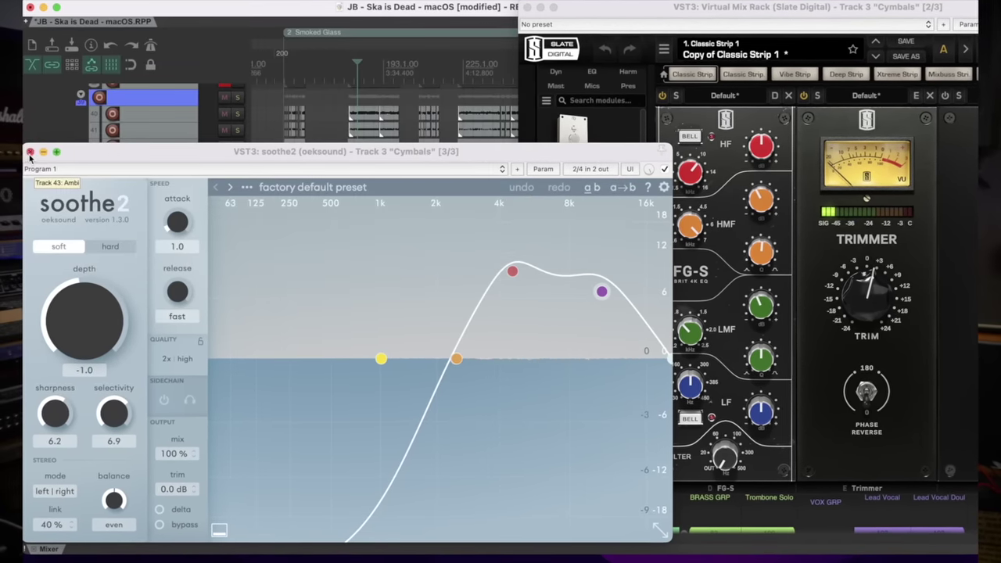
{"action": "left_click", "coordinate": [30, 152]}
{"action": "left_click", "coordinate": [440, 254]}
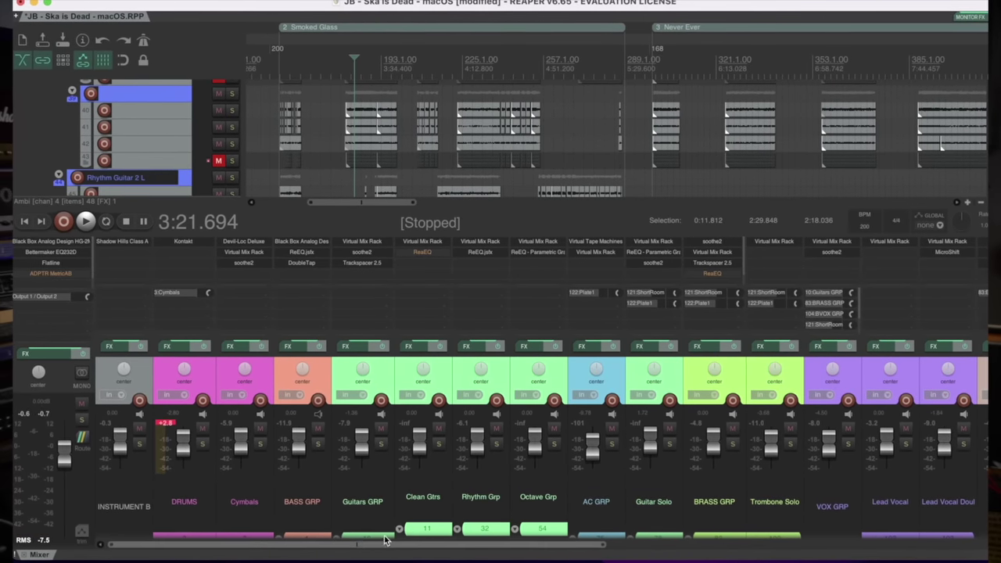
Expand the Rhythm Grp folder and Rhythm Guitar 1 to reveal their mic tracks.
{"action": "left_click", "coordinate": [462, 532]}
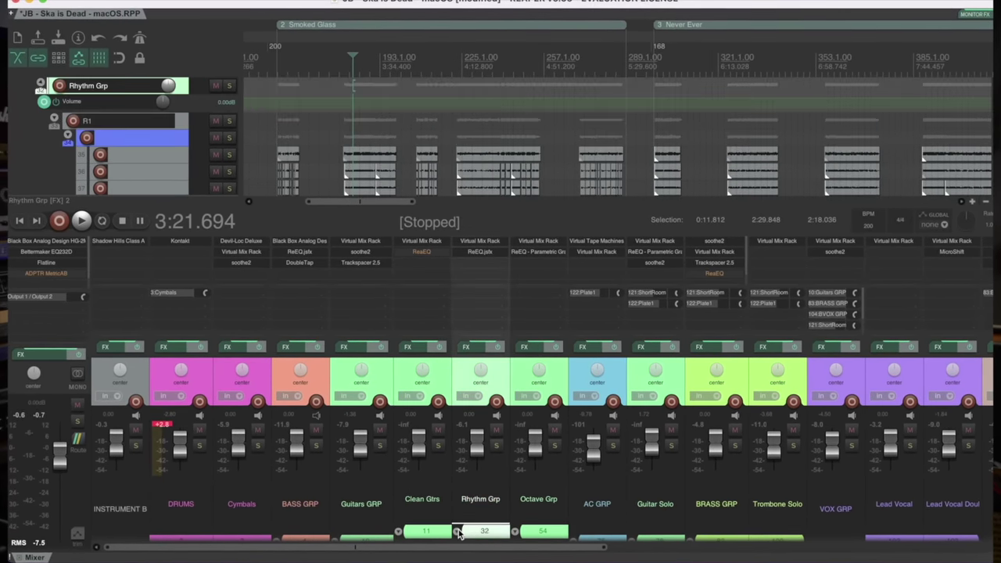
{"action": "left_click", "coordinate": [458, 532]}
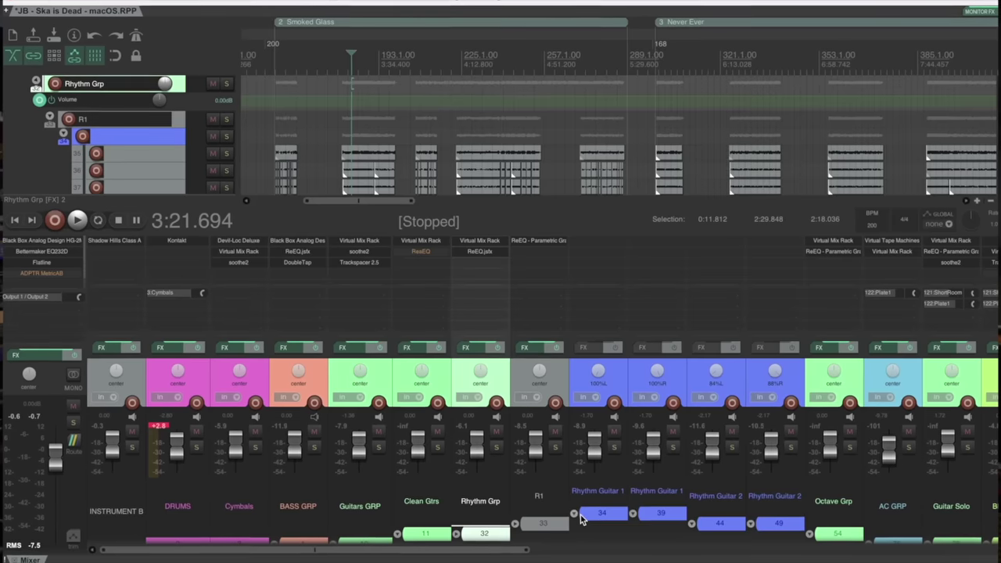
{"action": "left_click", "coordinate": [577, 516]}
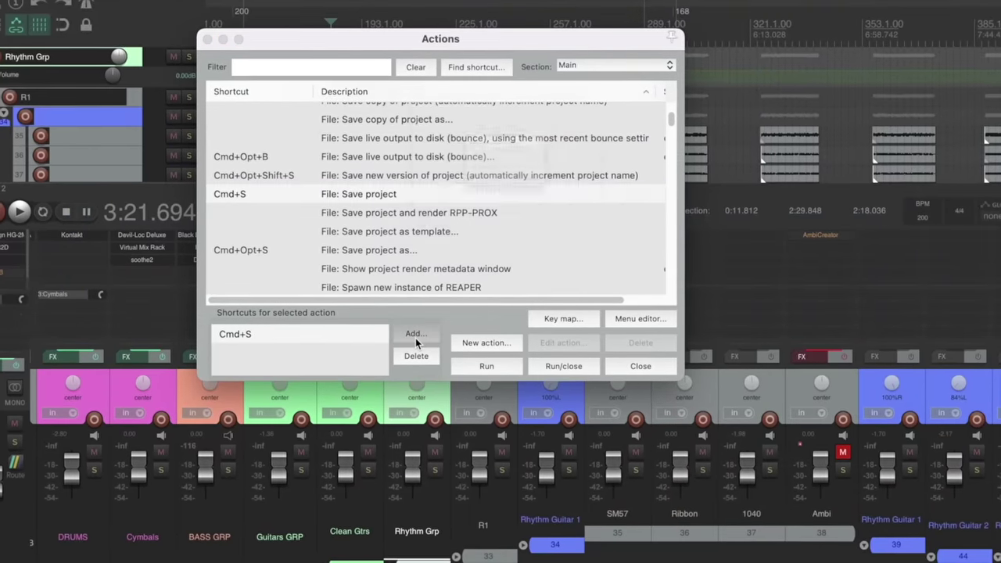
{"action": "left_click", "coordinate": [416, 340]}
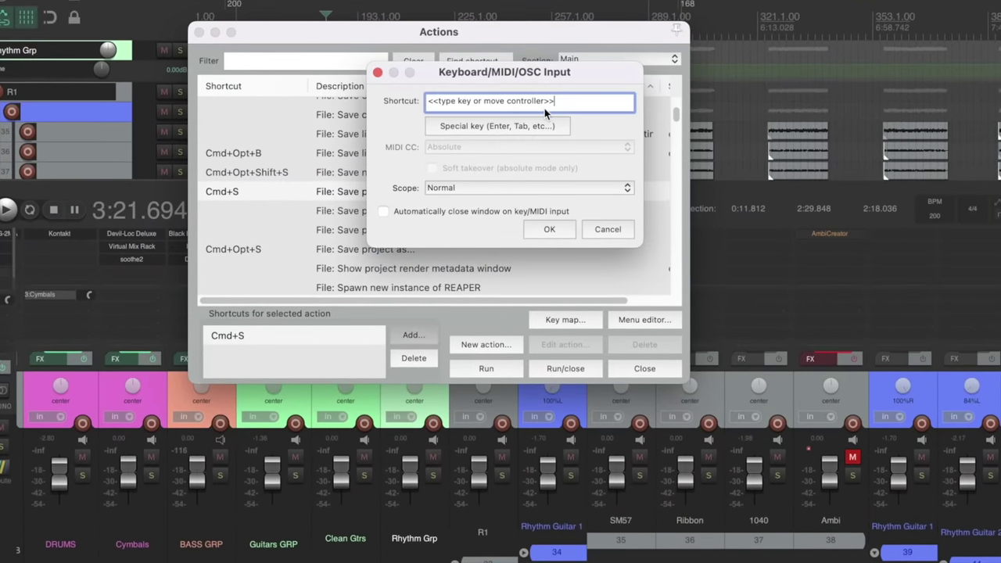
{"action": "left_click", "coordinate": [599, 228]}
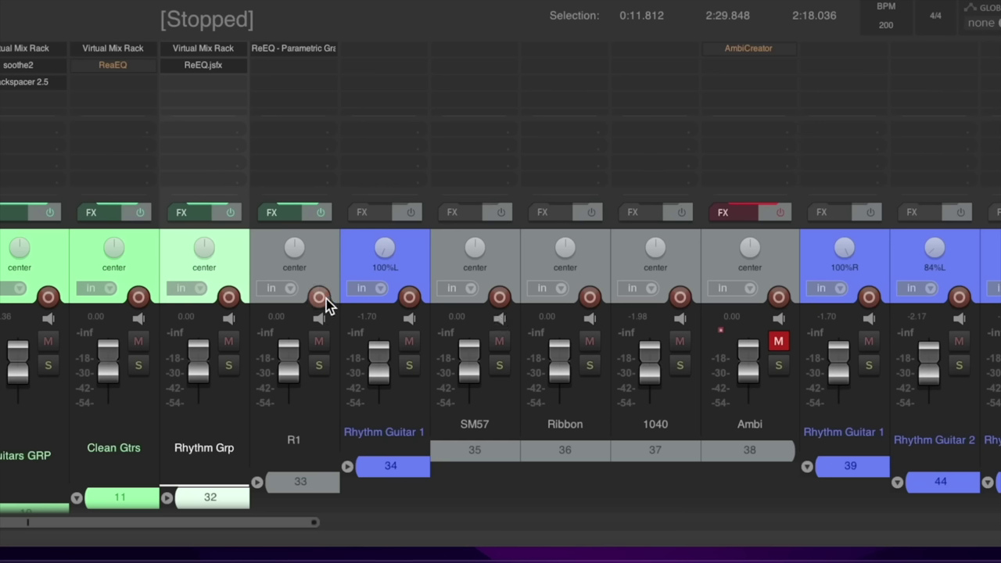
Record-arm the R1 folder so Rhythm Guitar 1, SM57 and Ribbon arm with it.
{"action": "left_click", "coordinate": [326, 298]}
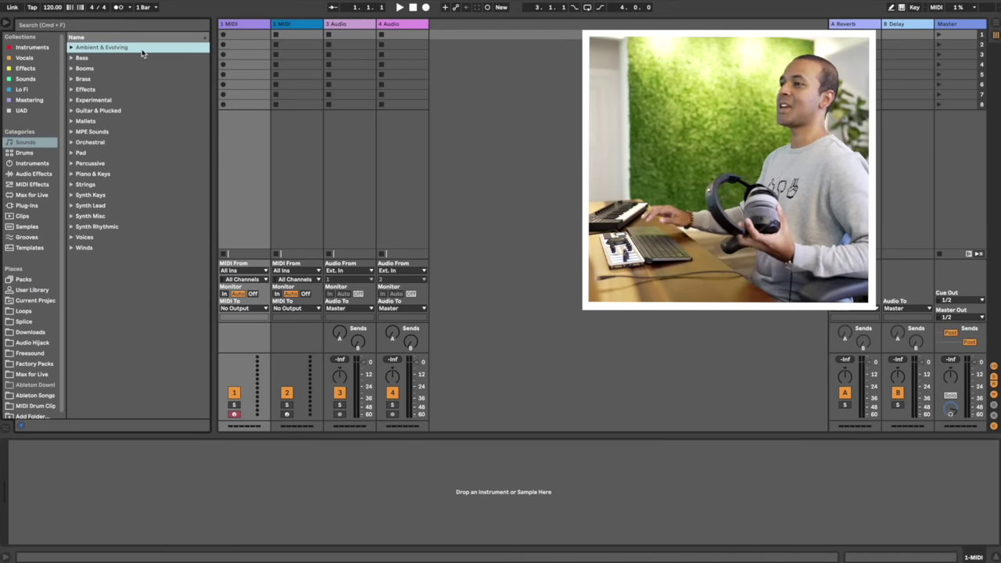
{"action": "left_click", "coordinate": [995, 24]}
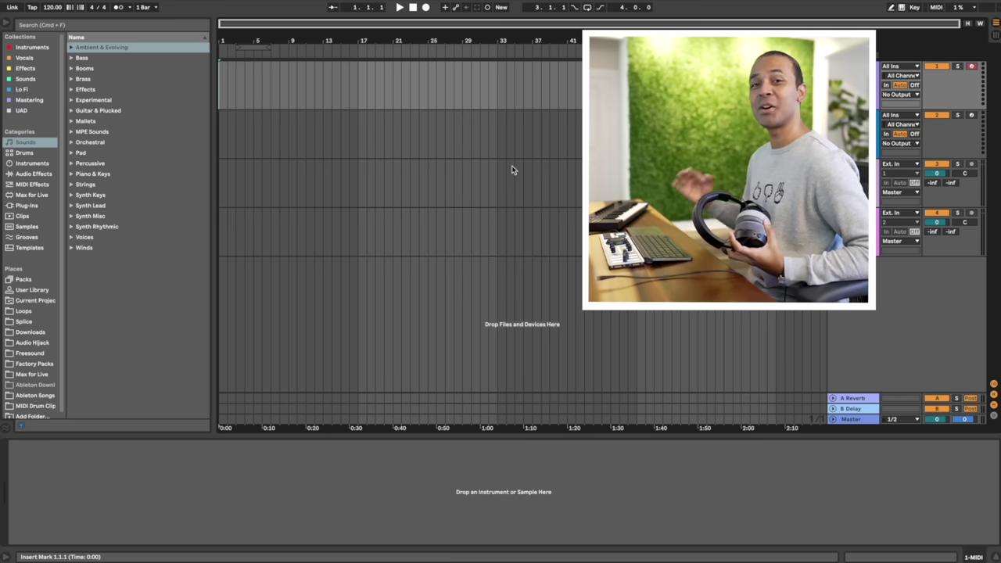
{"action": "key", "text": "Tab"}
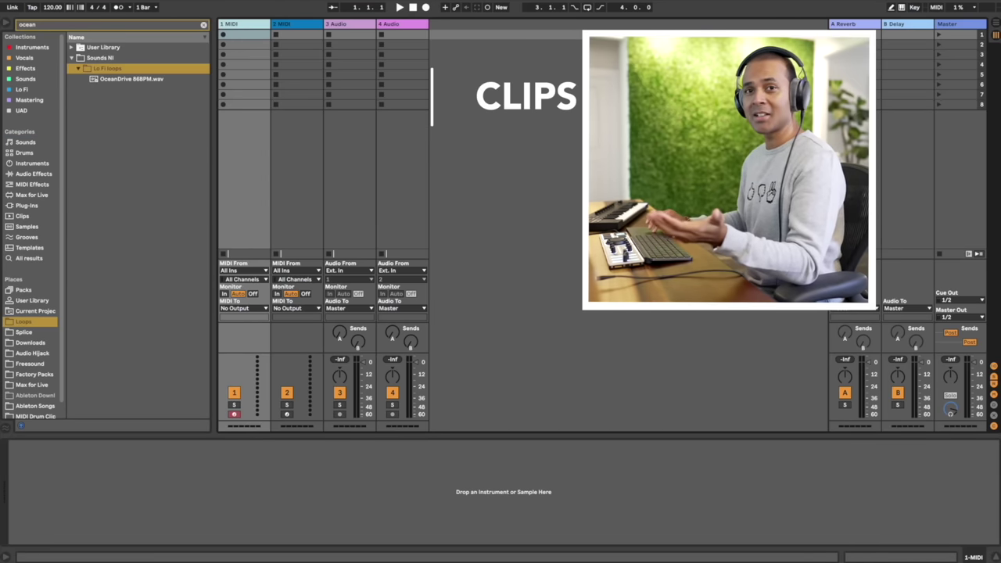
Launch OceanDrive 86BPM.wav in track 3, record a bell clip on track 1, and open its notes.
{"action": "left_click", "coordinate": [91, 81]}
{"action": "left_click_drag", "start_coordinate": [90, 81], "coordinate": [337, 32]}
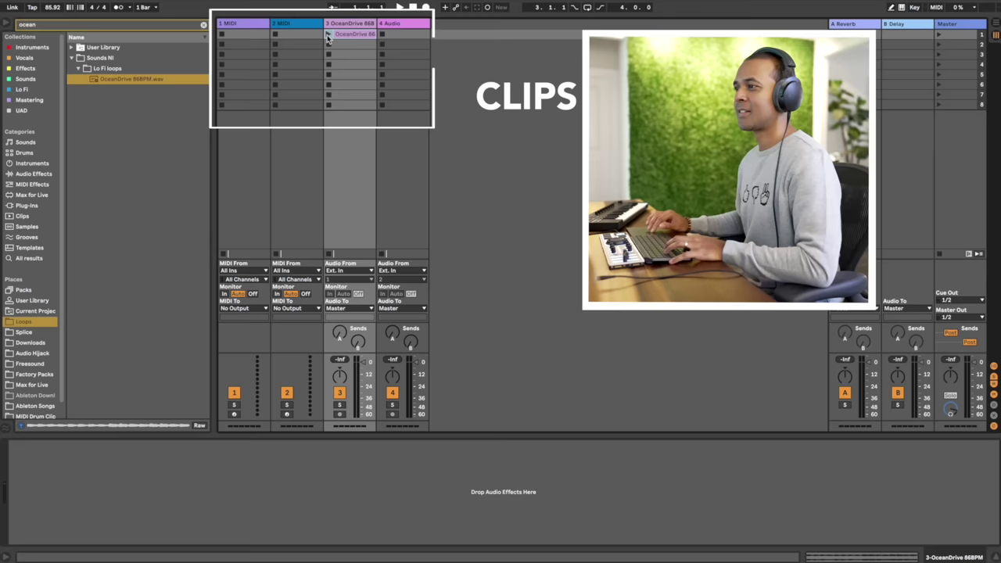
{"action": "left_click", "coordinate": [329, 32]}
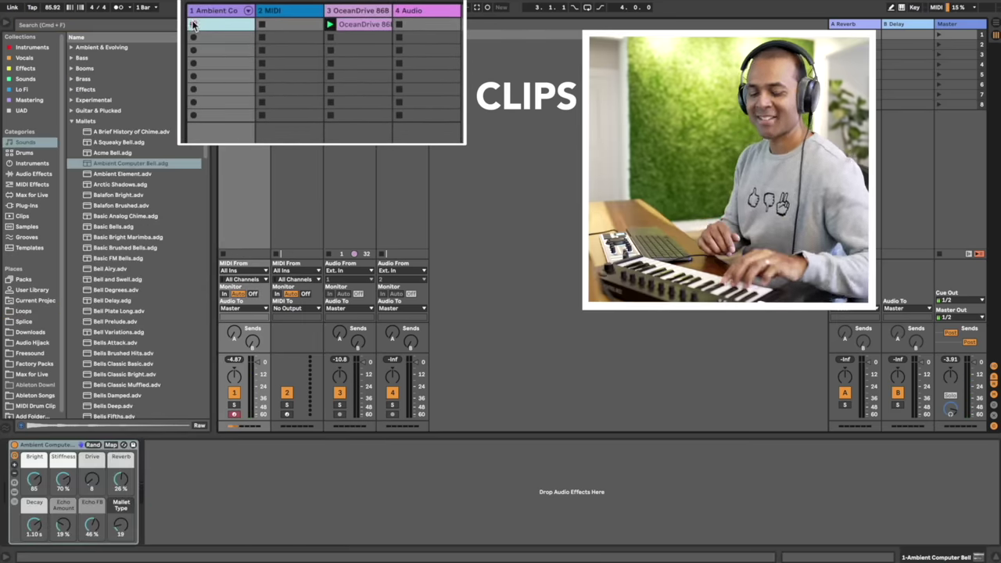
{"action": "left_click", "coordinate": [193, 24]}
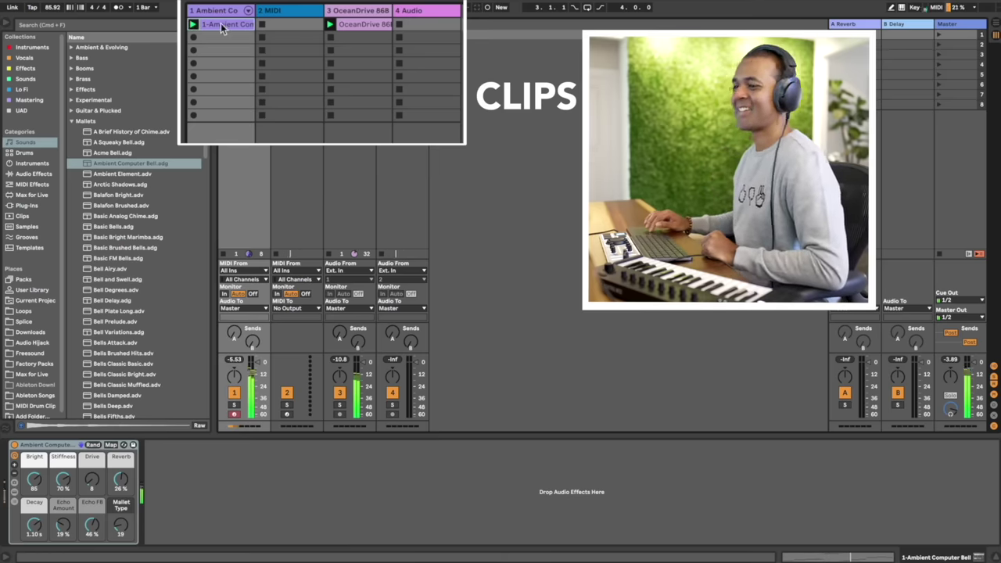
{"action": "double_click", "coordinate": [221, 22]}
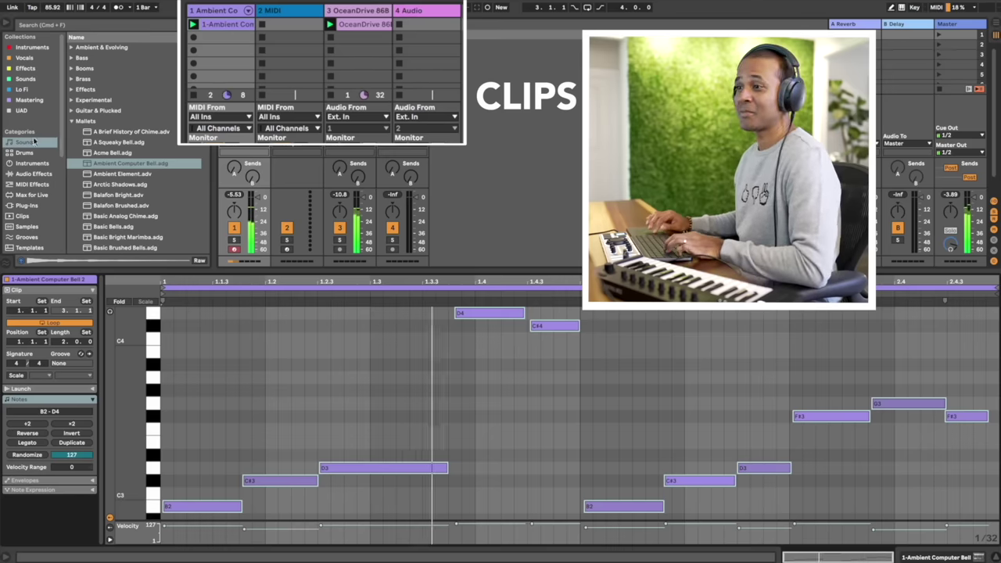
Place the CHE_86_V1_Drum_Lp.wav loop in track 4's first clip slot.
{"action": "scroll", "coordinate": [26, 141], "scroll_direction": "down", "scroll_amount": 5}
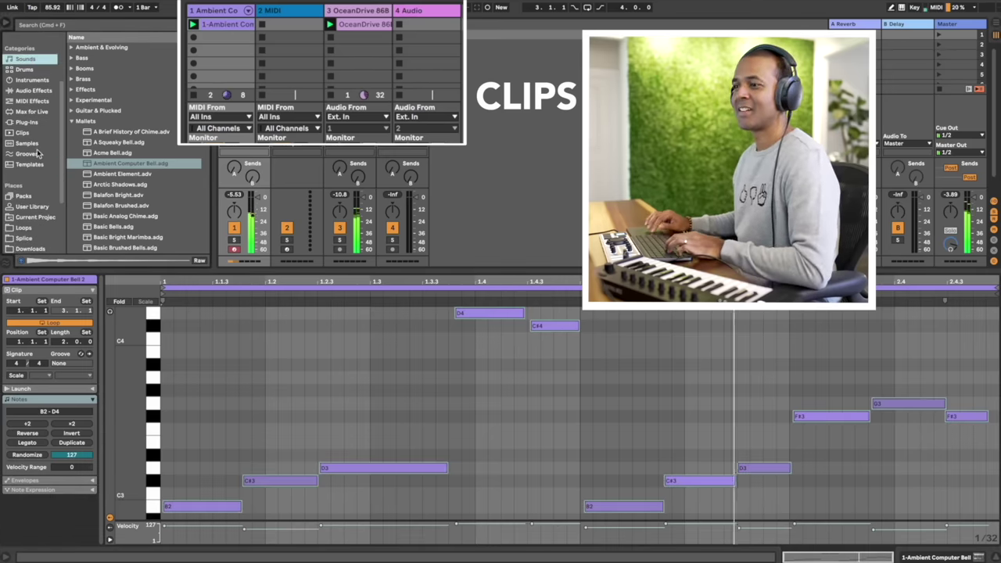
{"action": "scroll", "coordinate": [37, 153], "scroll_direction": "down", "scroll_amount": 4}
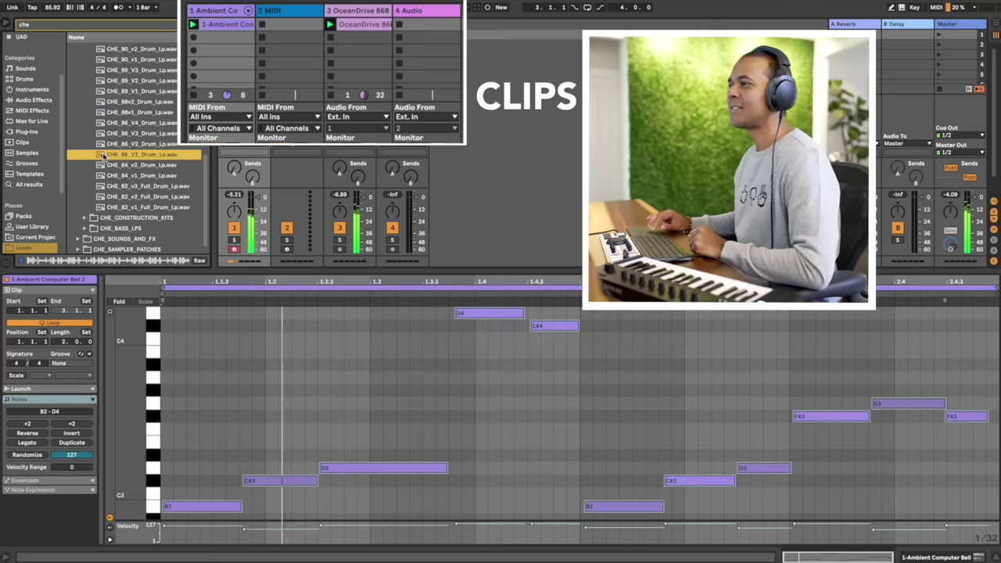
{"action": "left_click_drag", "start_coordinate": [103, 155], "coordinate": [400, 30]}
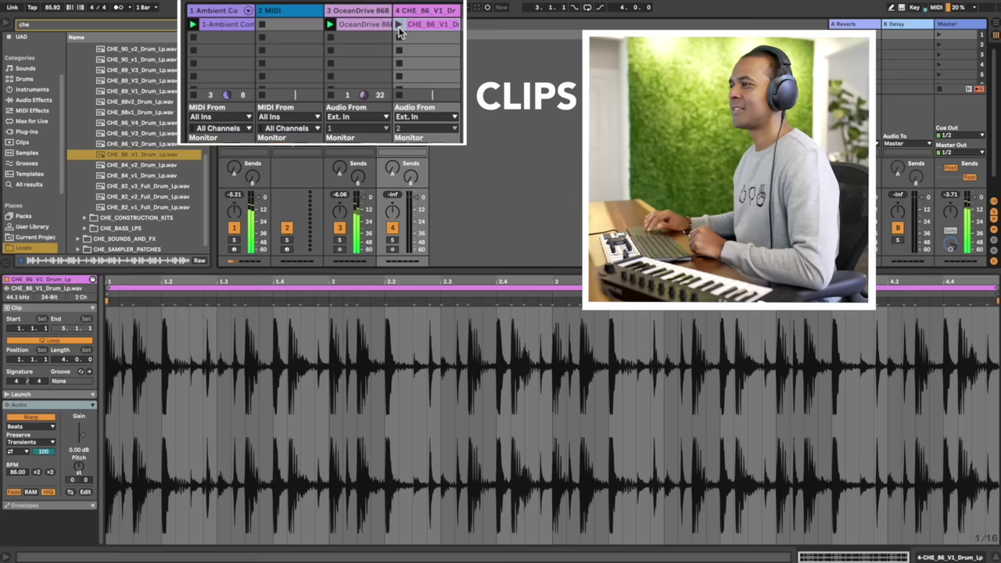
{"action": "left_click", "coordinate": [542, 66]}
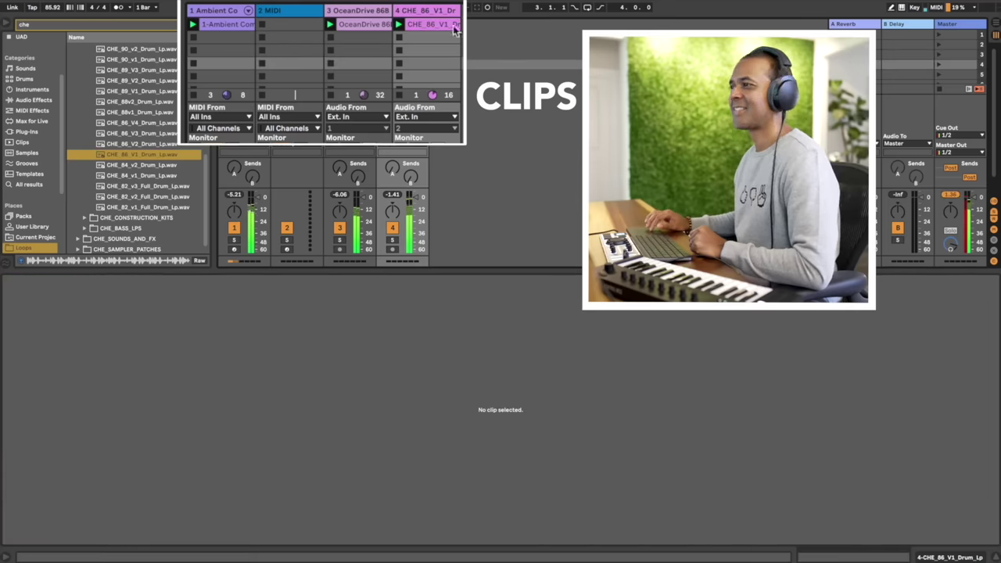
{"action": "left_click", "coordinate": [352, 11]}
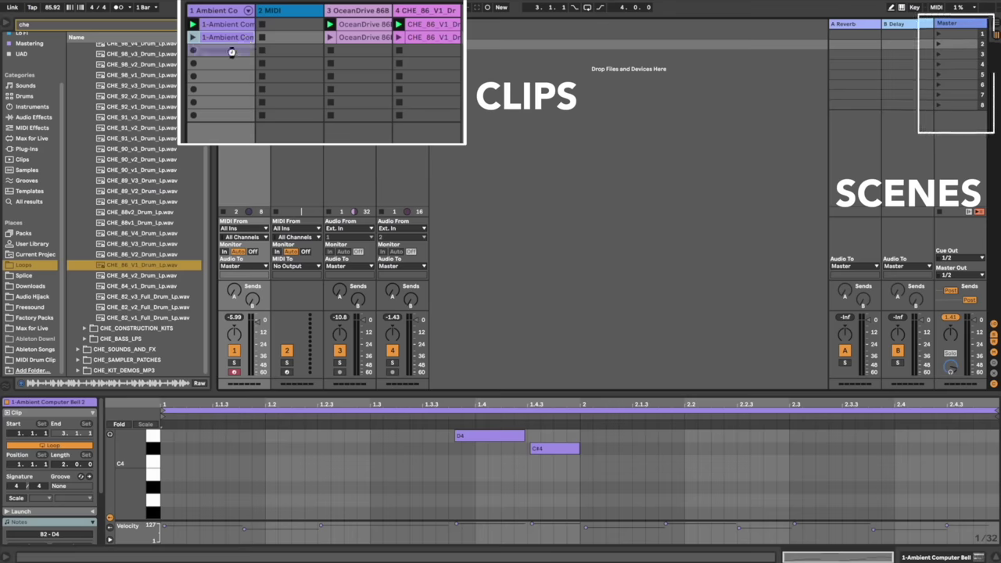
Copy the Ambient and OceanDrive clips into row 3 and play scene 3.
{"action": "key", "text": "super+d"}
{"action": "left_click_drag", "start_coordinate": [368, 38], "coordinate": [368, 54]}
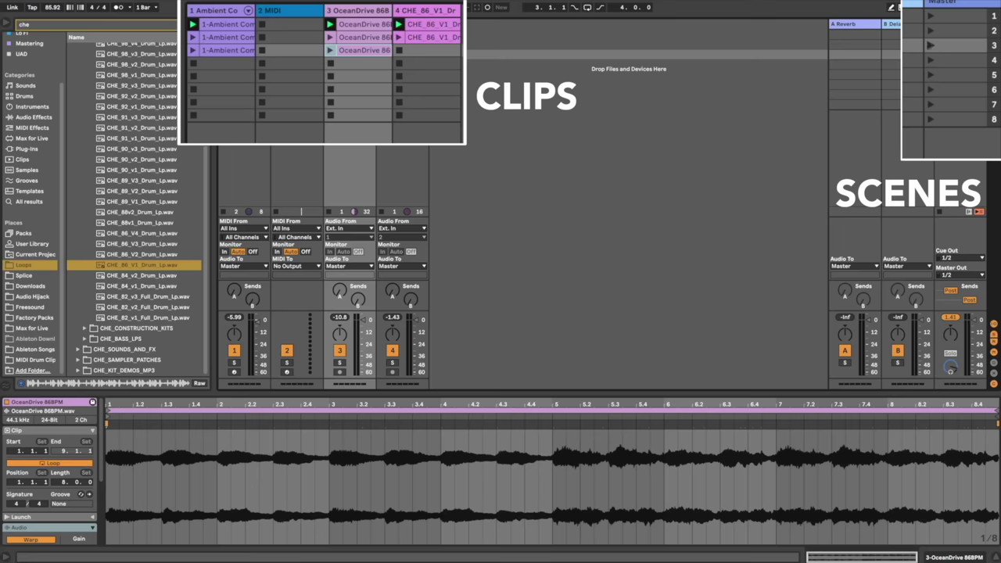
{"action": "left_click", "coordinate": [930, 47]}
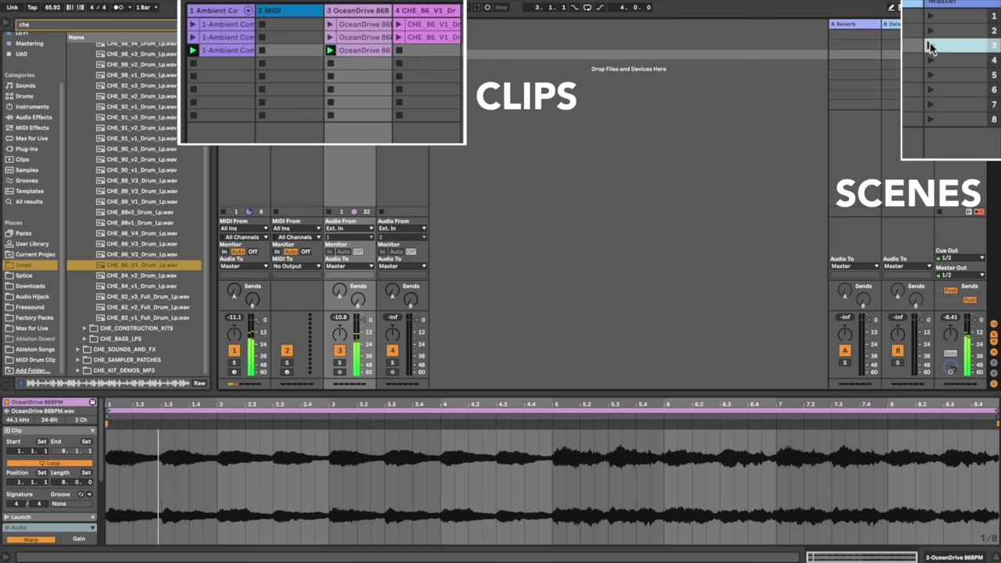
Delete the row-2 OceanDrive clip, then audition scenes 2 and 1, stopping track 4's drums.
{"action": "left_click", "coordinate": [359, 37]}
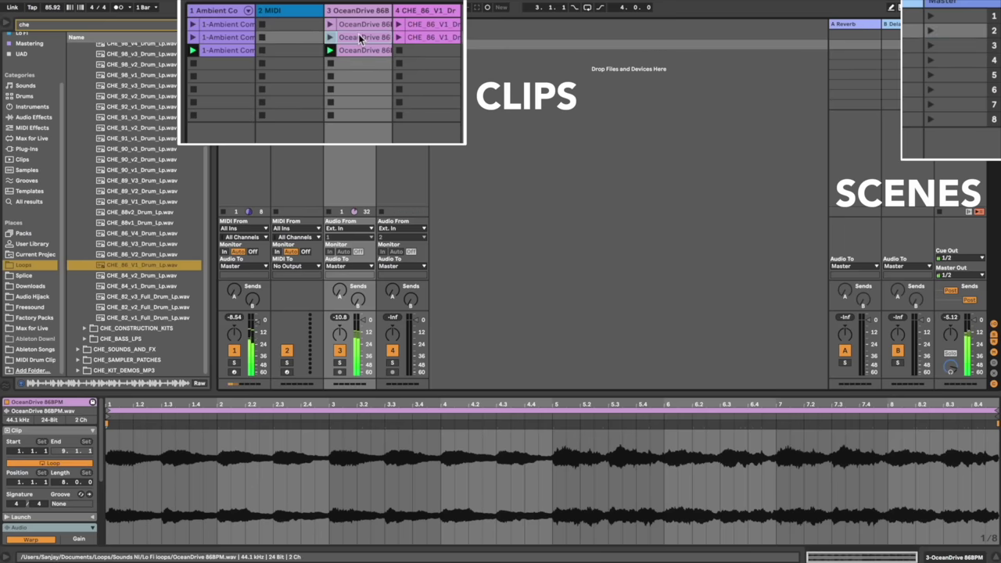
{"action": "key", "text": "Delete"}
{"action": "left_click", "coordinate": [936, 29]}
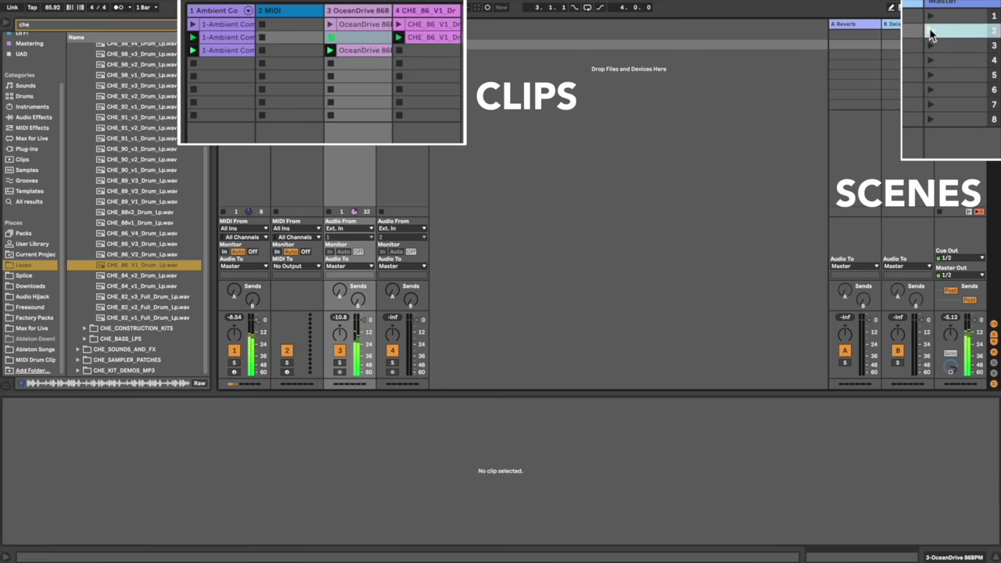
{"action": "left_click", "coordinate": [327, 54]}
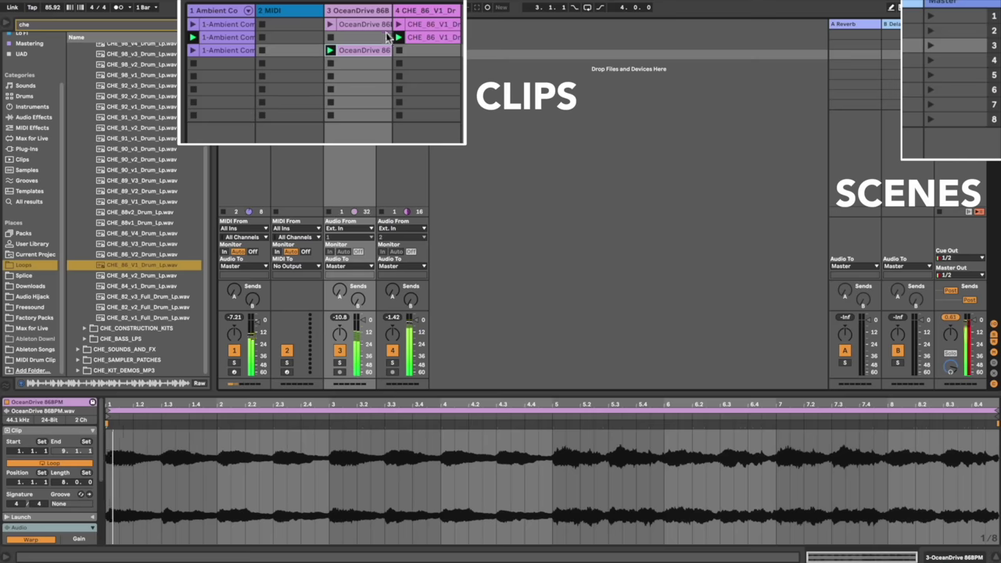
{"action": "left_click", "coordinate": [400, 50]}
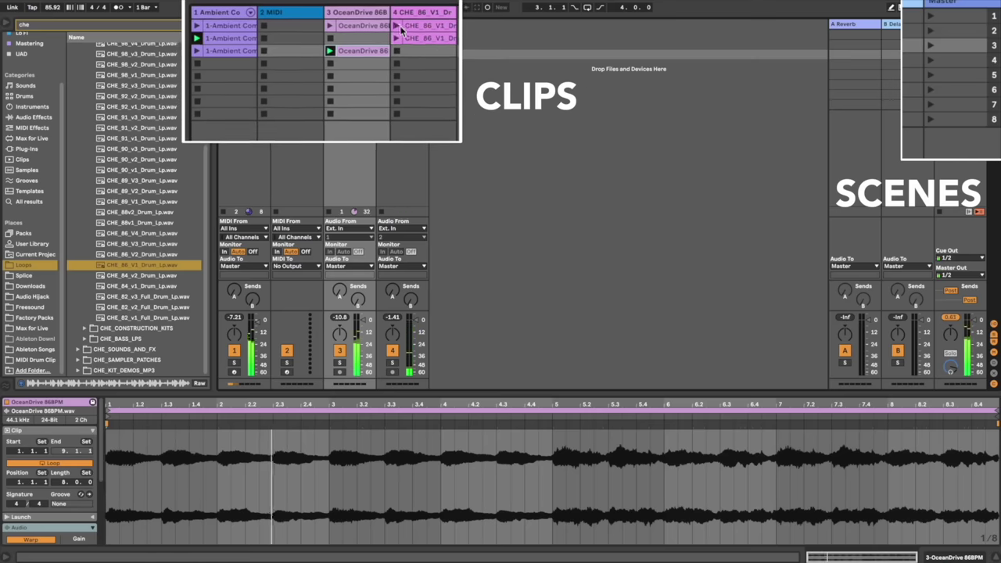
{"action": "left_click", "coordinate": [930, 17]}
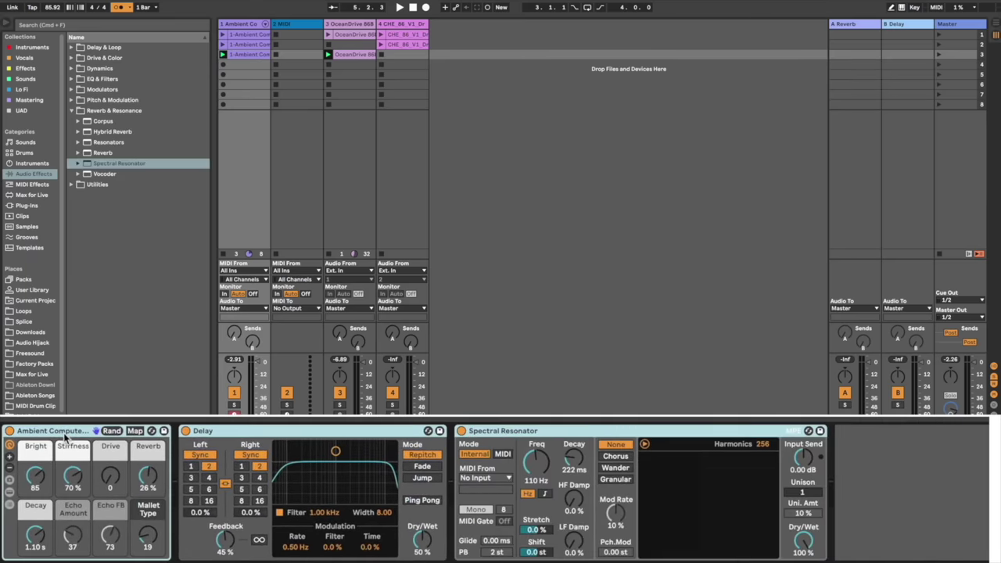
Group the bell chain into an Instrument Rack, mapping Macro 1 to Delay Dry/Wet, Macro 2 to Resonator Dry/Wet and frequency.
{"action": "left_click", "coordinate": [67, 431]}
{"action": "key", "text": "ctrl+g"}
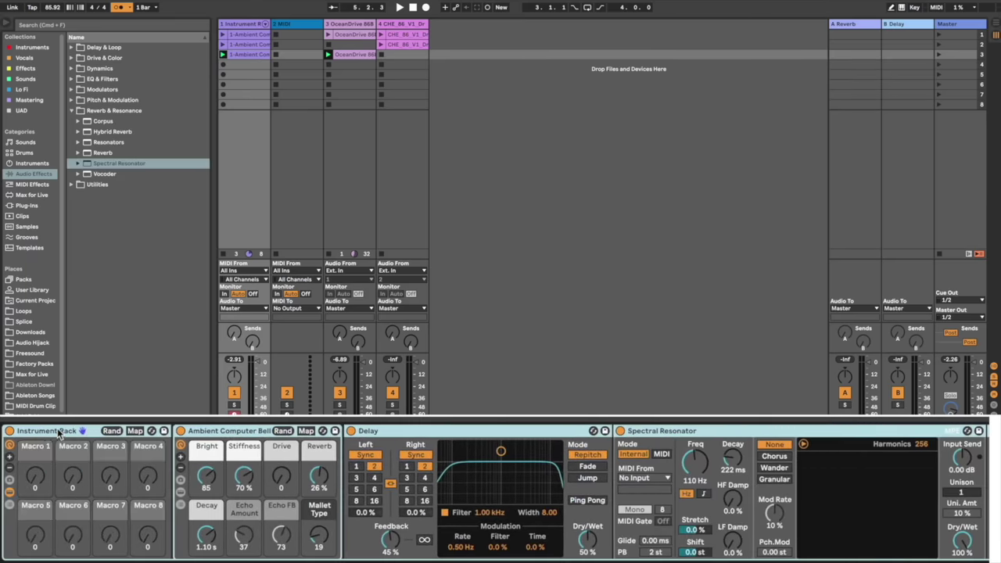
{"action": "left_click", "coordinate": [135, 431]}
{"action": "left_click", "coordinate": [588, 540]}
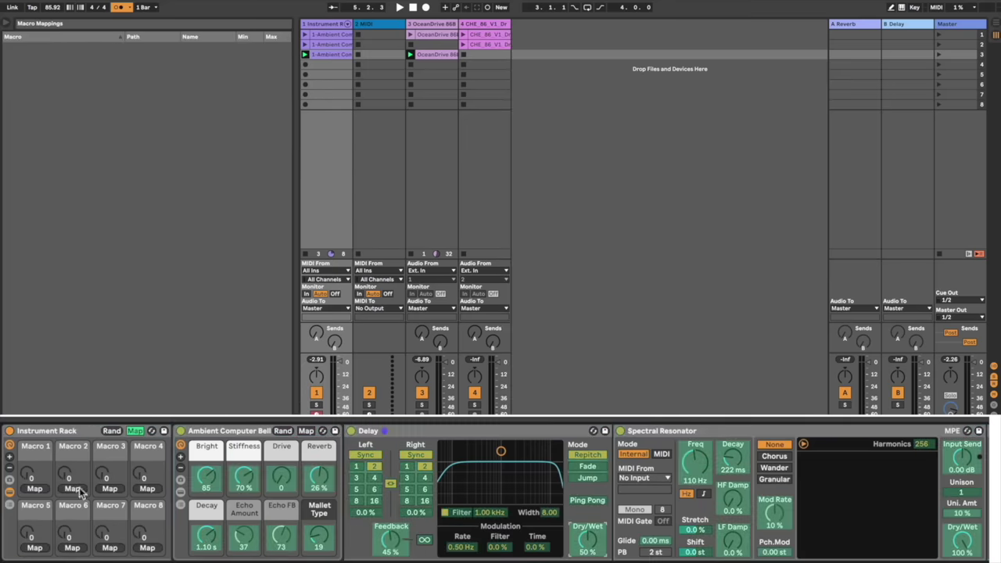
{"action": "left_click", "coordinate": [34, 488]}
{"action": "left_click", "coordinate": [72, 488]}
{"action": "left_click", "coordinate": [962, 539]}
{"action": "left_click", "coordinate": [696, 461]}
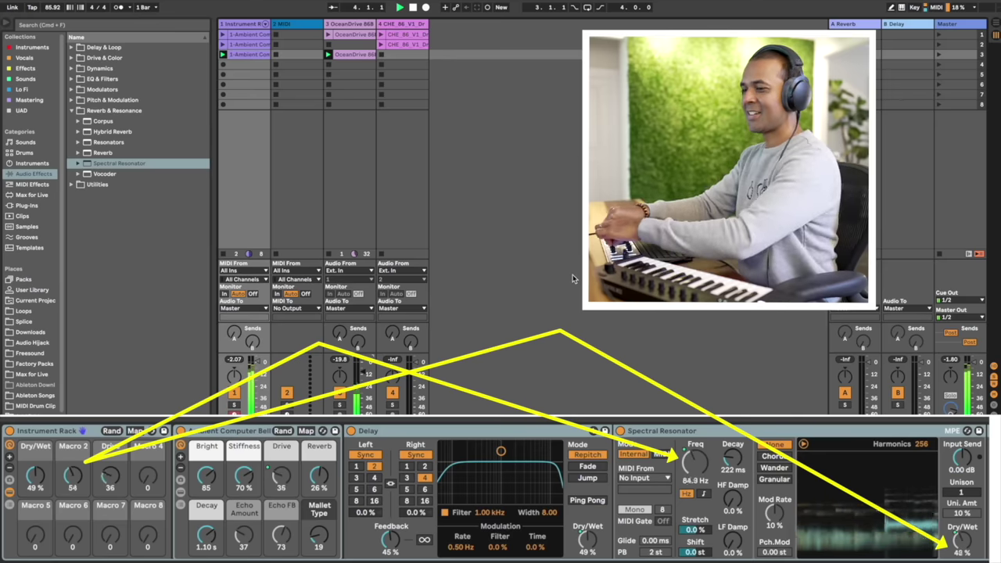
{"action": "left_click", "coordinate": [939, 34]}
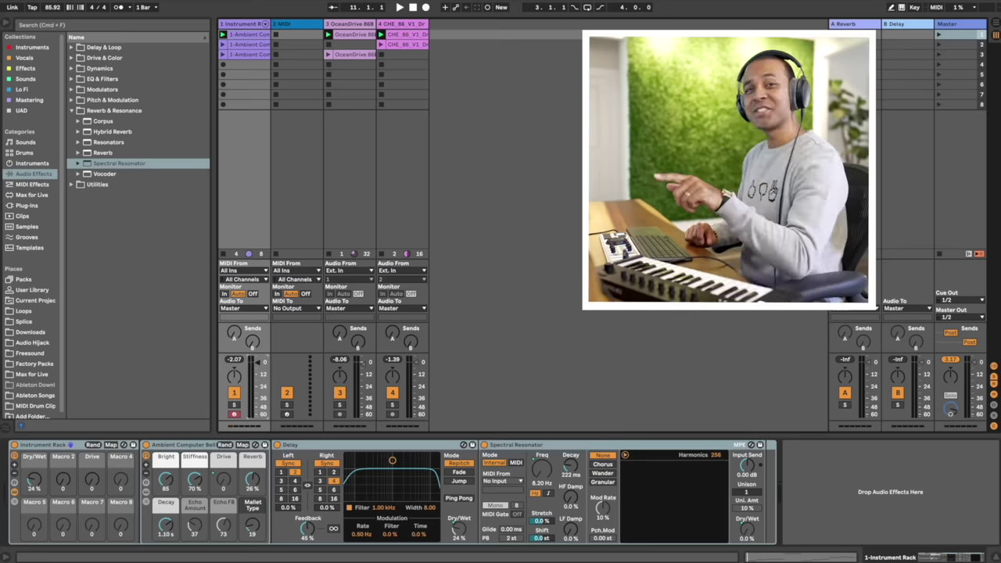
Convert the OceanDrive clip's harmony to a new MIDI track, fold the piano roll, and play it.
{"action": "left_click", "coordinate": [349, 45]}
{"action": "left_click", "coordinate": [350, 54]}
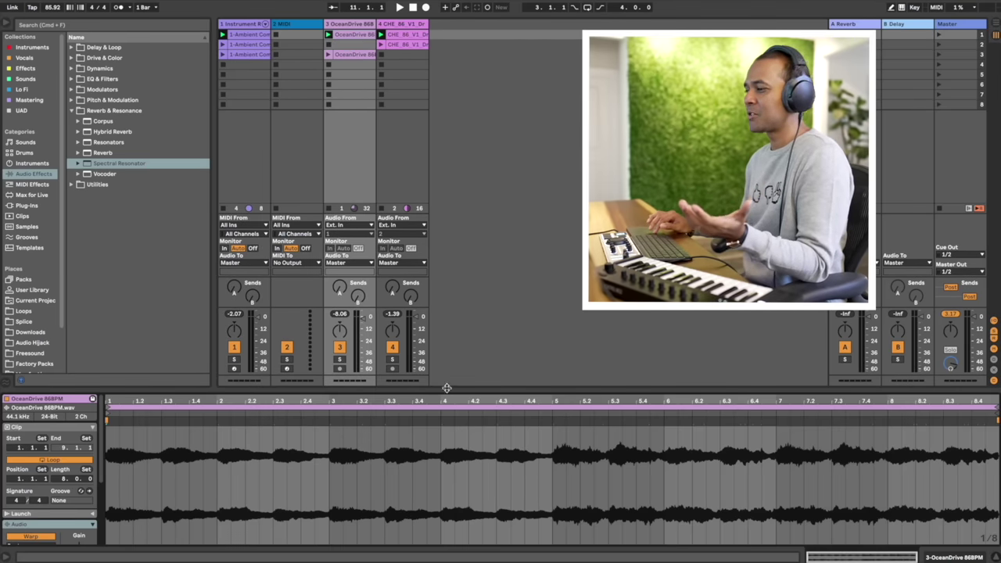
{"action": "left_click_drag", "start_coordinate": [441, 391], "coordinate": [346, 37]}
{"action": "right_click", "coordinate": [346, 37]}
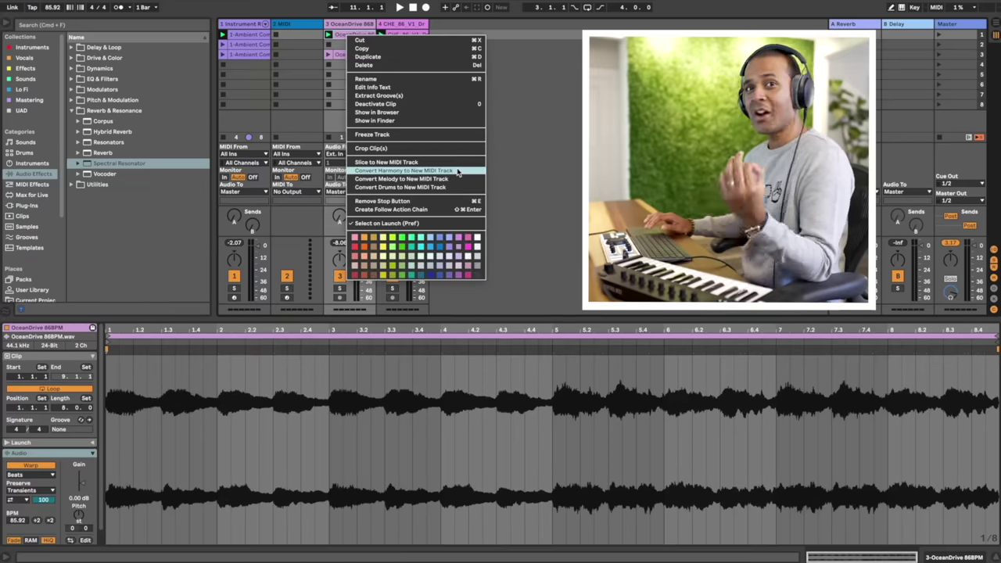
{"action": "left_click", "coordinate": [381, 175]}
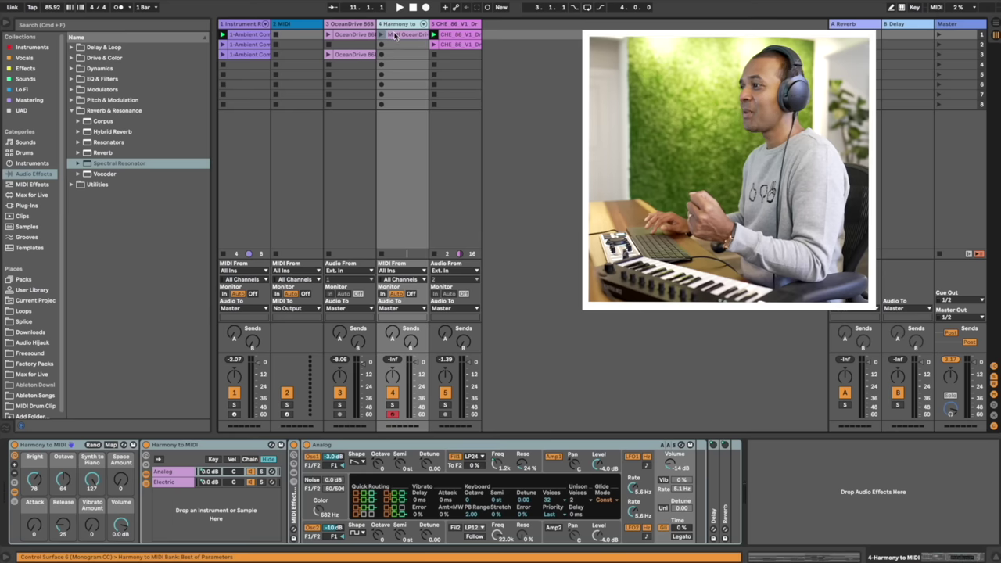
{"action": "left_click", "coordinate": [402, 35]}
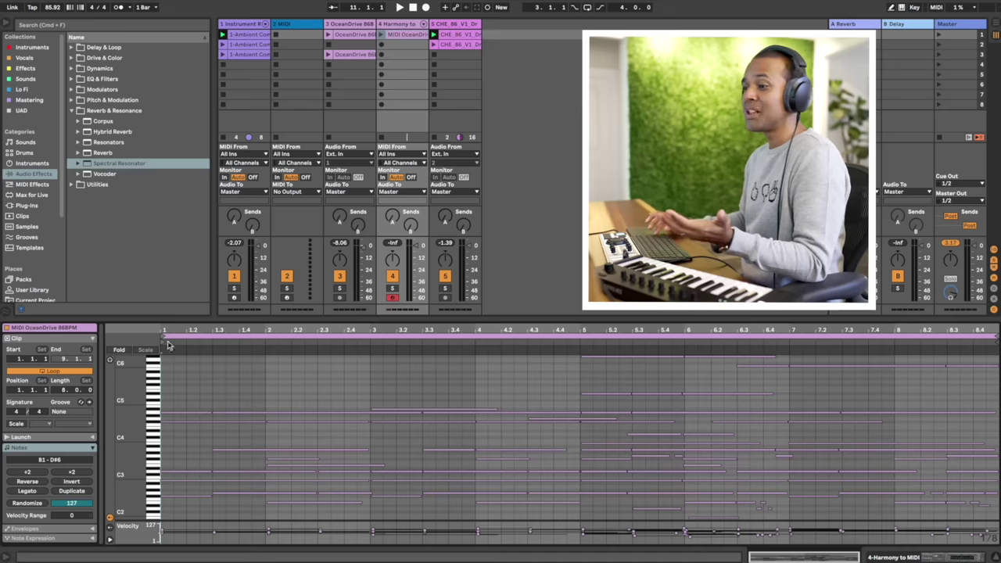
{"action": "left_click", "coordinate": [118, 349]}
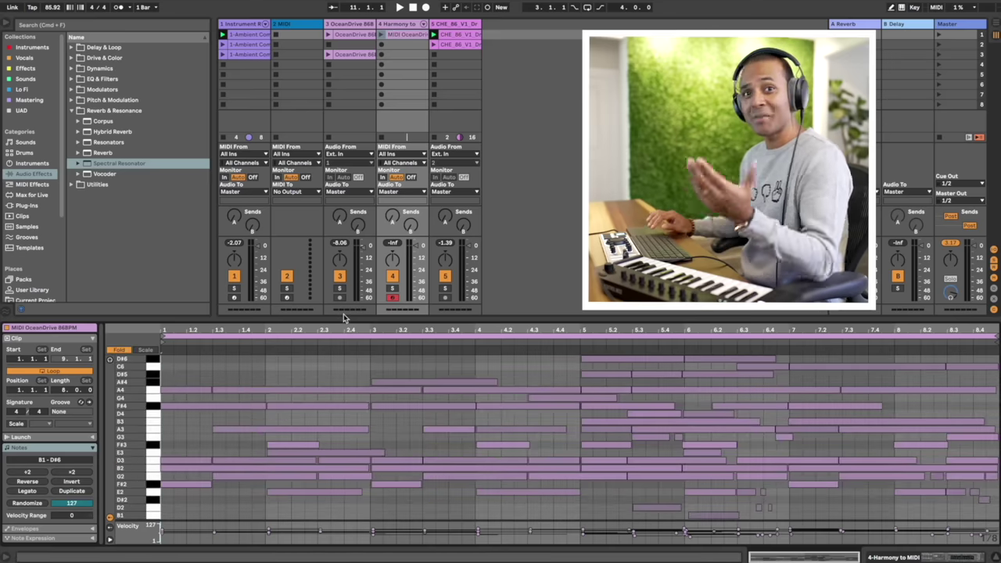
{"action": "left_click", "coordinate": [381, 35]}
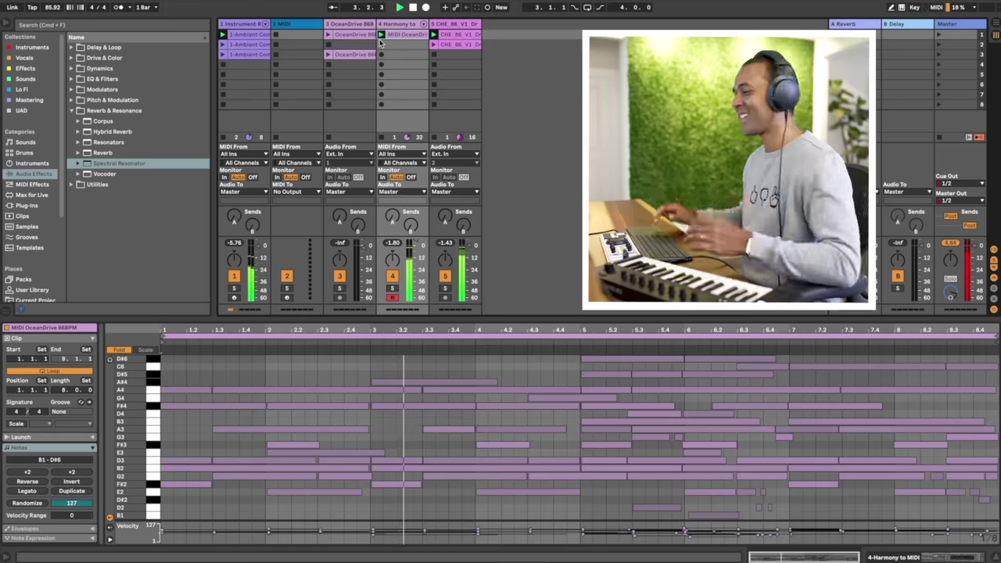
Load AG_120_Bm_LP24.wav into a sliced Simpler on track 2, record a clip, and add a Compressor.
{"action": "left_click", "coordinate": [297, 121]}
{"action": "left_click", "coordinate": [32, 47]}
{"action": "double_click", "coordinate": [115, 60]}
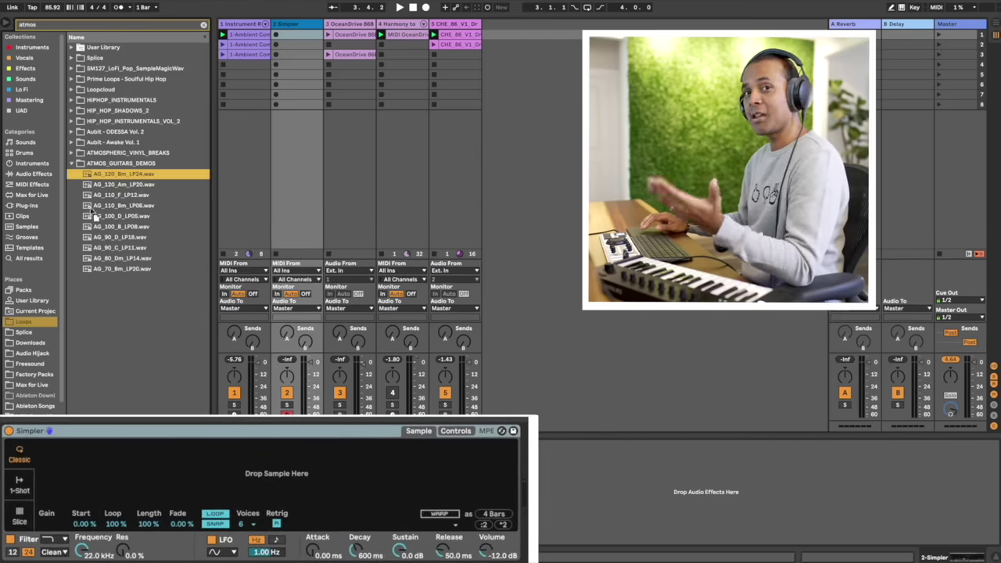
{"action": "double_click", "coordinate": [91, 176]}
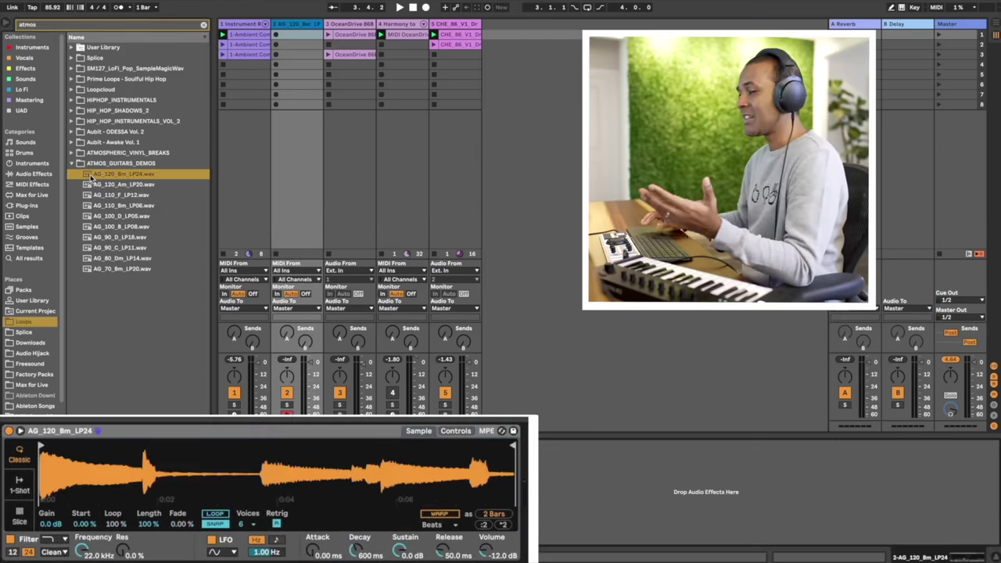
{"action": "left_click", "coordinate": [19, 521]}
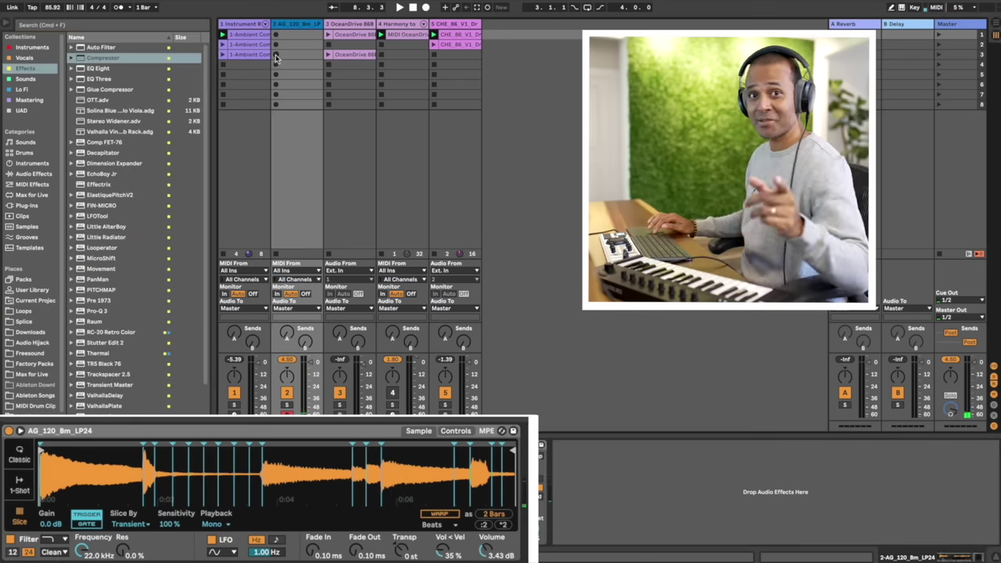
{"action": "left_click", "coordinate": [275, 55]}
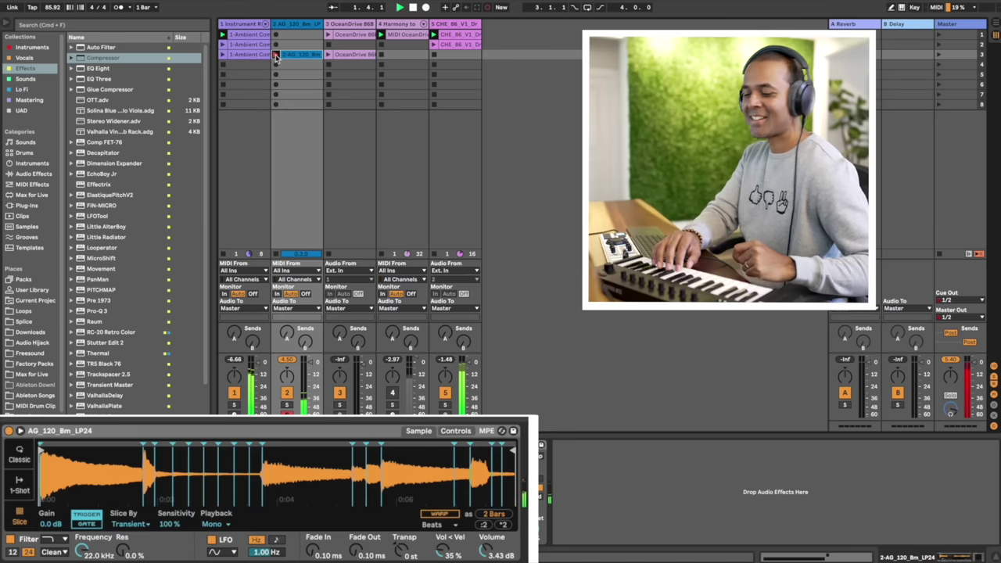
{"action": "key", "text": "Return"}
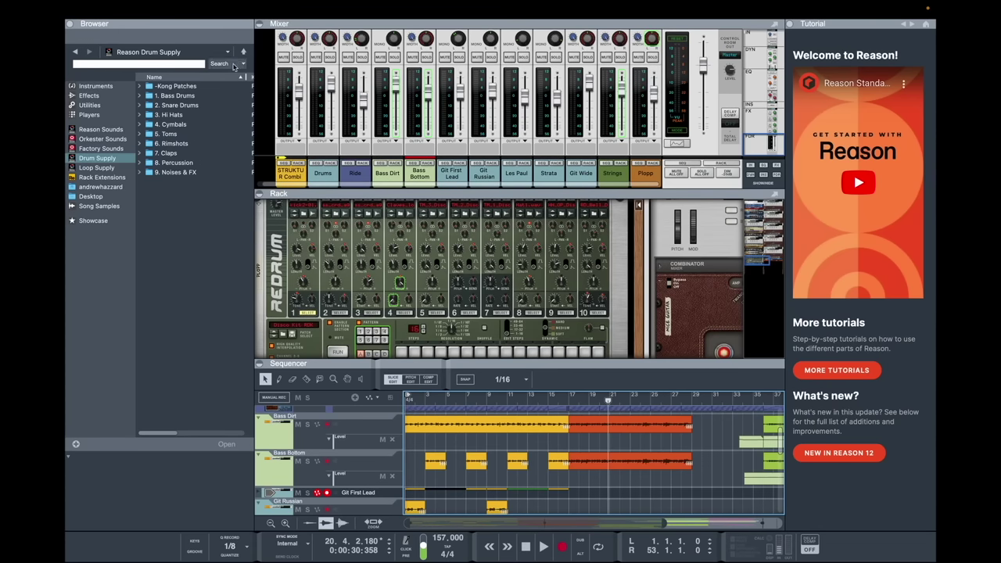
Step through the Browser libraries from Reason Sounds to Loop Supply, then maximize the Mixer with F5.
{"action": "scroll", "coordinate": [414, 96], "scroll_direction": "up", "scroll_amount": 10}
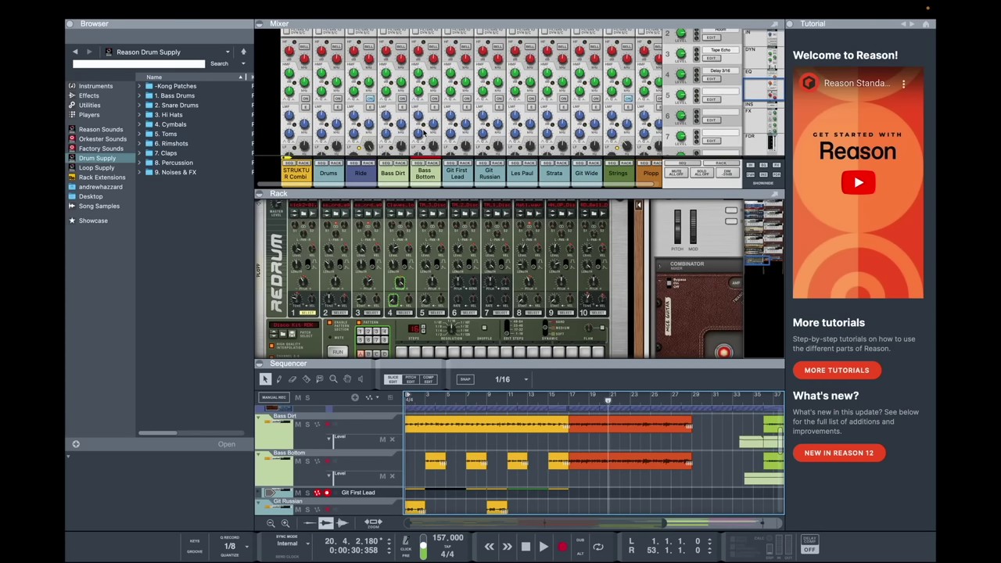
{"action": "scroll", "coordinate": [462, 274], "scroll_direction": "down", "scroll_amount": 5}
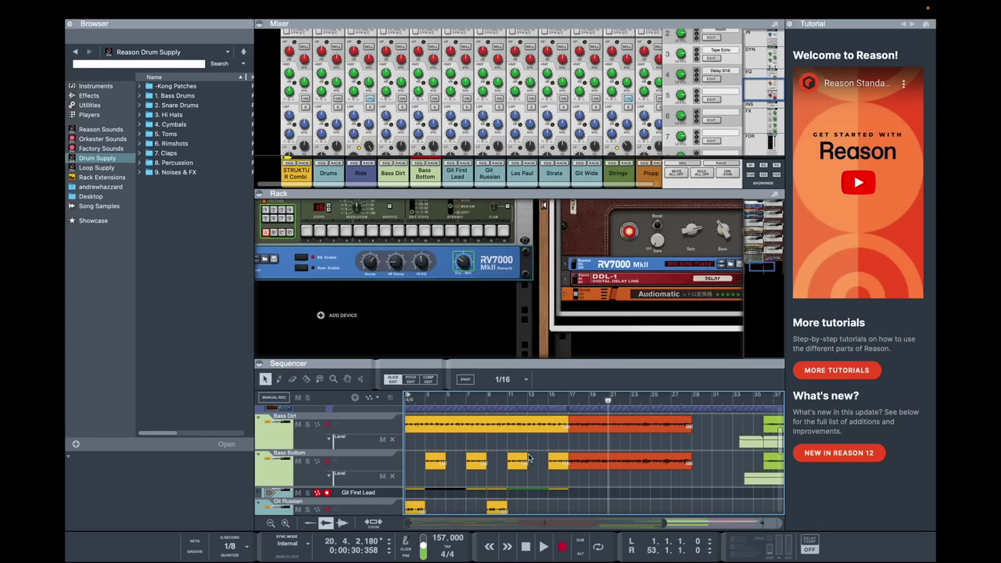
{"action": "scroll", "coordinate": [528, 458], "scroll_direction": "down", "scroll_amount": 2}
{"action": "scroll", "coordinate": [529, 458], "scroll_direction": "down", "scroll_amount": 5}
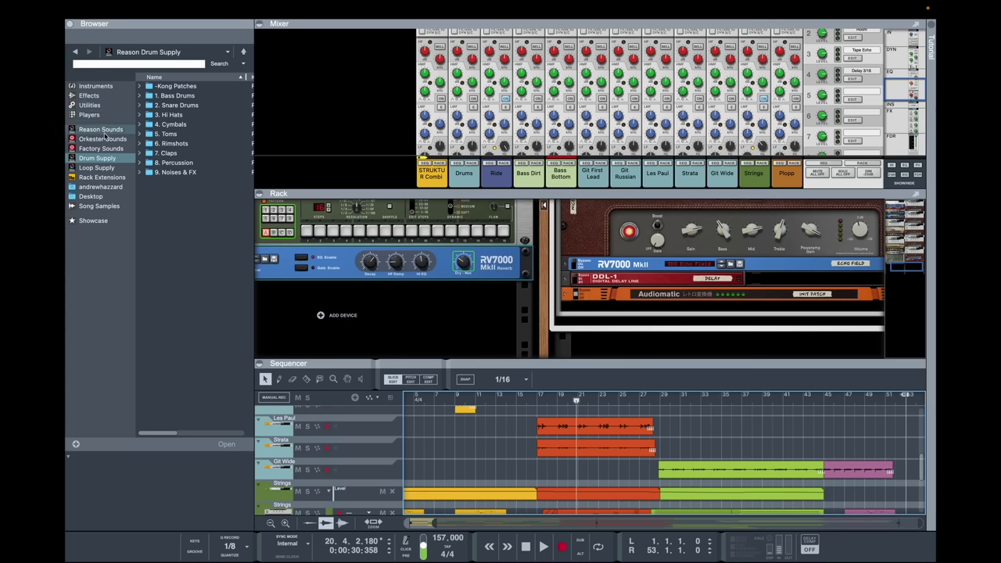
{"action": "left_click", "coordinate": [103, 130]}
{"action": "left_click", "coordinate": [113, 140]}
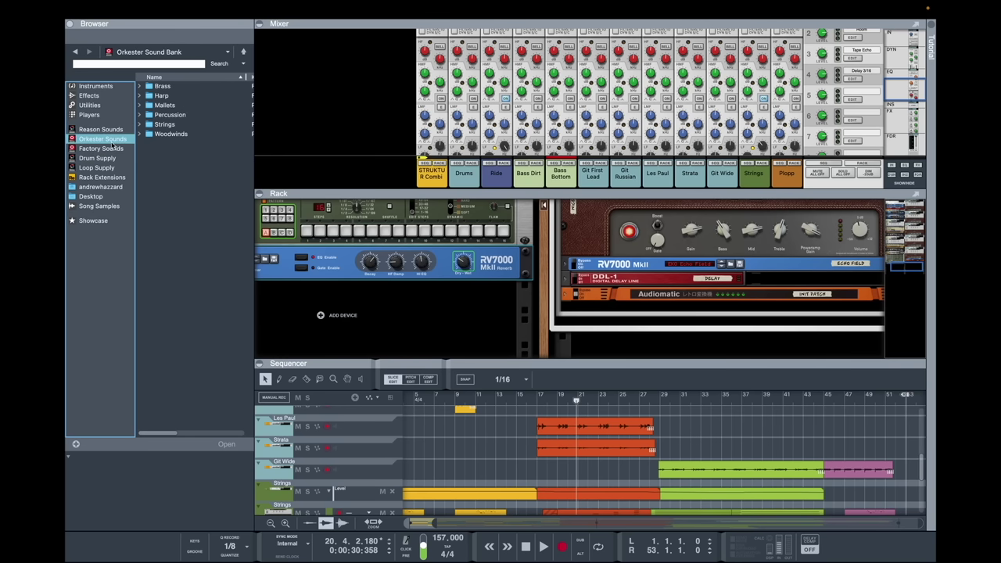
{"action": "left_click", "coordinate": [114, 150]}
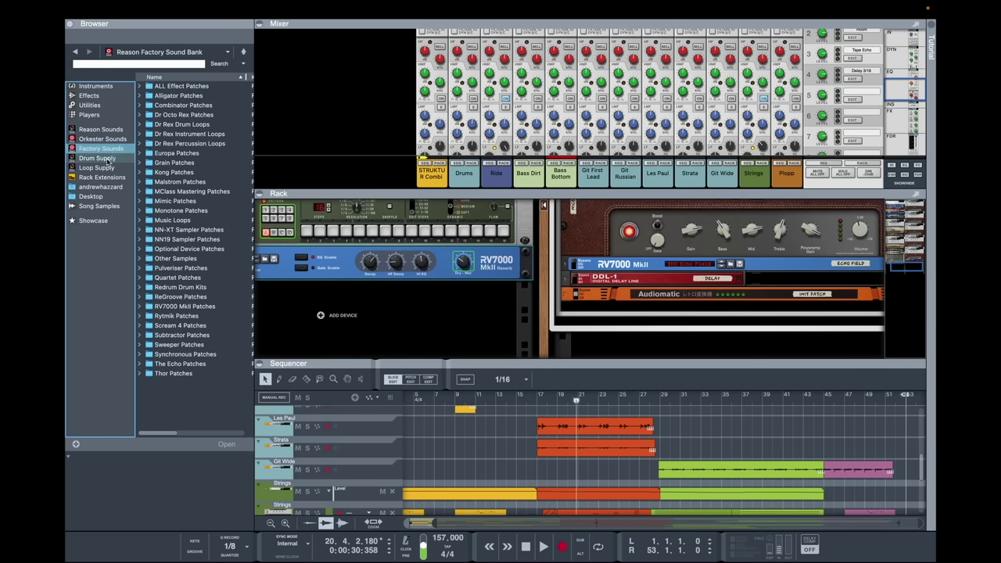
{"action": "left_click", "coordinate": [108, 159]}
{"action": "left_click", "coordinate": [112, 167]}
{"action": "key", "text": "F5"}
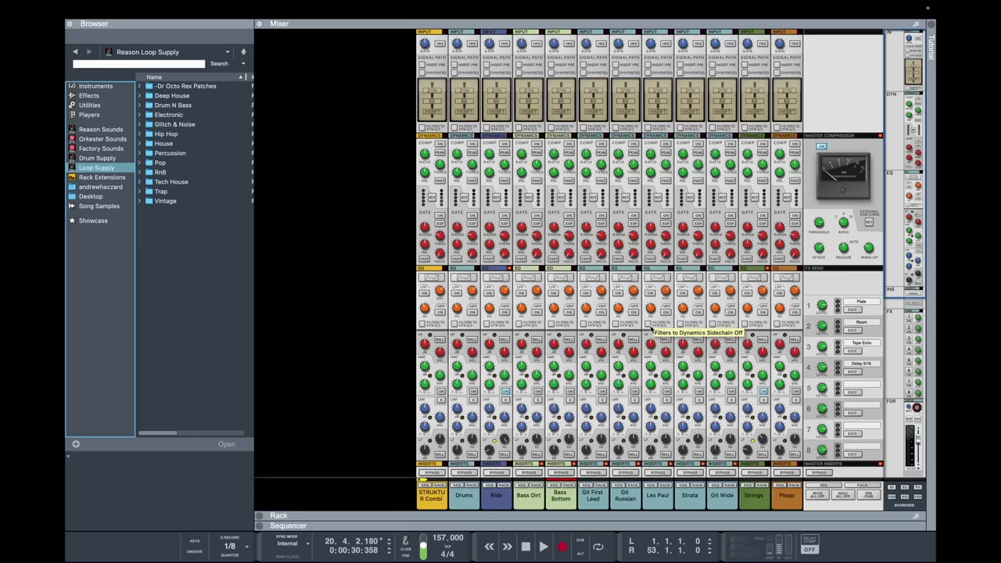
Tick Filters to Dynamics Sidechain on the Les Paul channel strip and scroll through the mixer sections.
{"action": "left_click", "coordinate": [649, 324]}
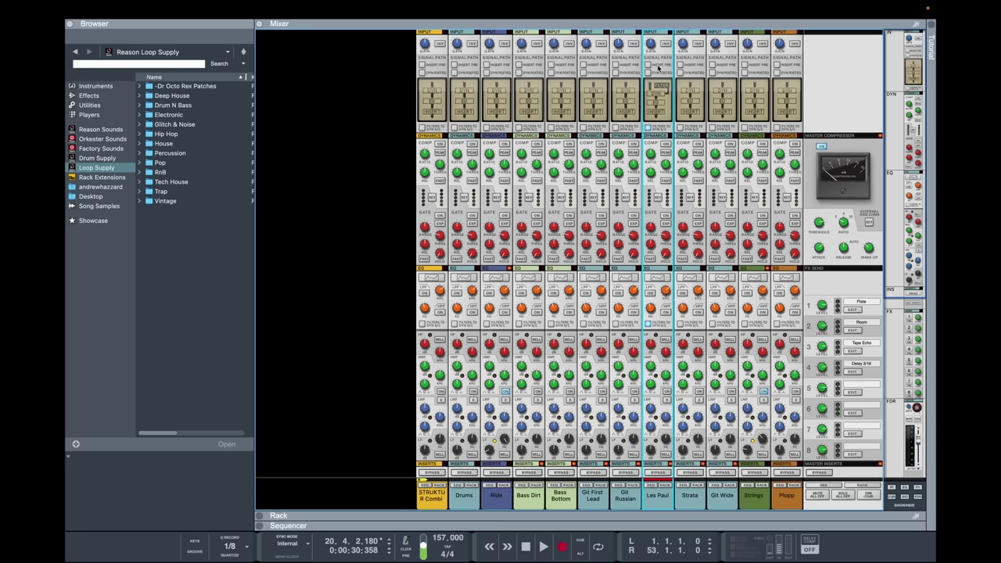
{"action": "scroll", "coordinate": [646, 110], "scroll_direction": "down", "scroll_amount": 3}
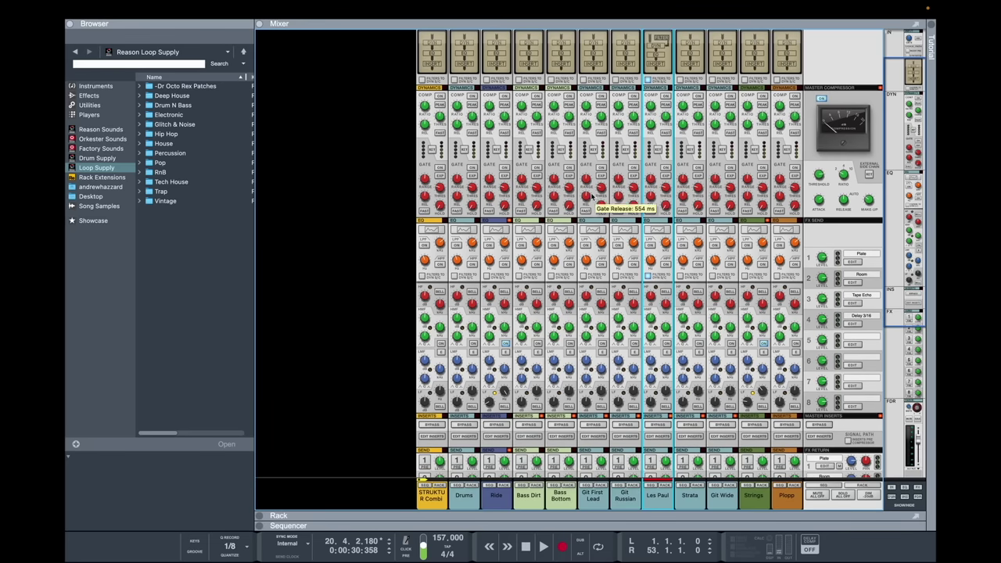
{"action": "scroll", "coordinate": [592, 196], "scroll_direction": "down", "scroll_amount": 5}
{"action": "scroll", "coordinate": [593, 196], "scroll_direction": "down", "scroll_amount": 9}
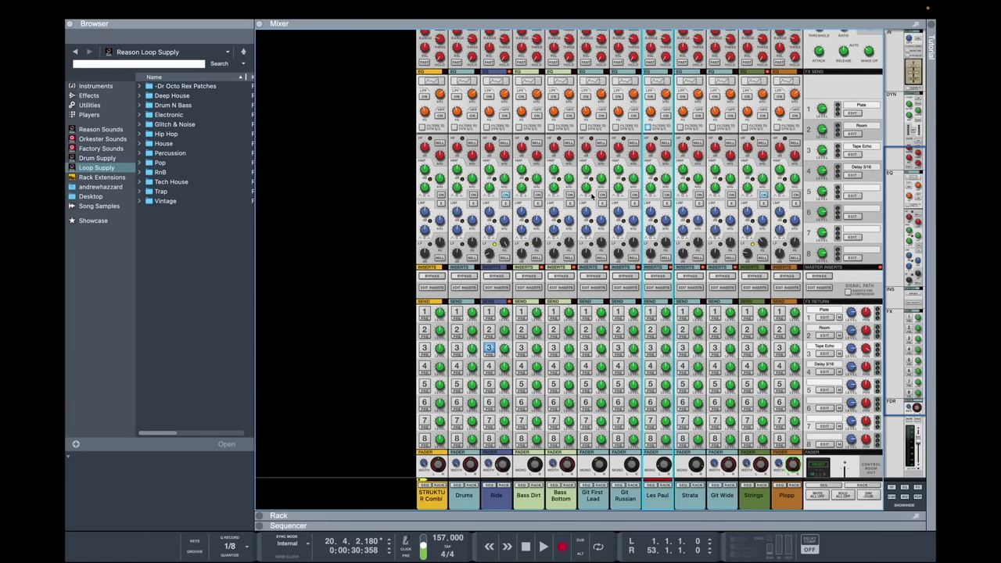
{"action": "scroll", "coordinate": [632, 291], "scroll_direction": "down", "scroll_amount": 2}
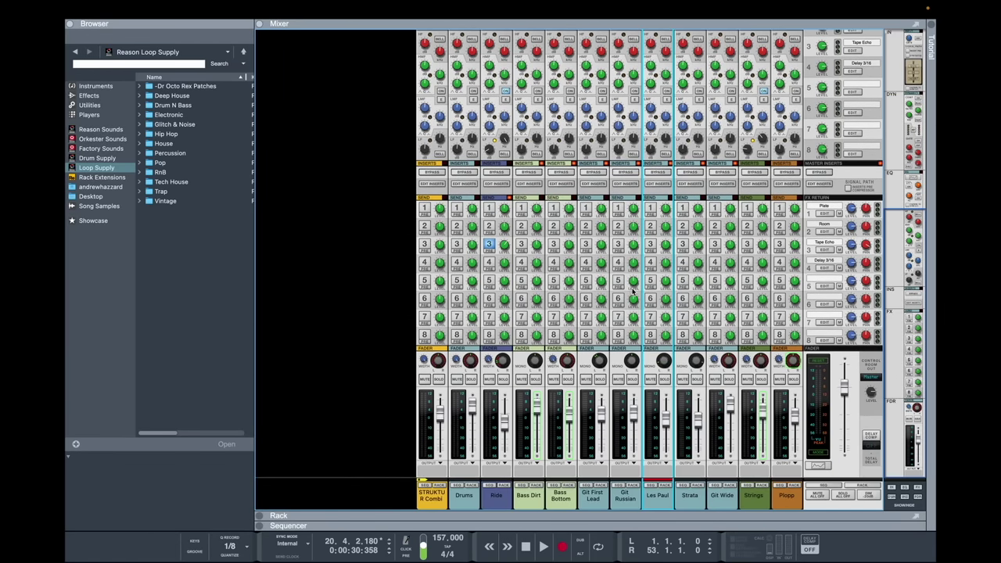
{"action": "scroll", "coordinate": [789, 415], "scroll_direction": "up", "scroll_amount": 18}
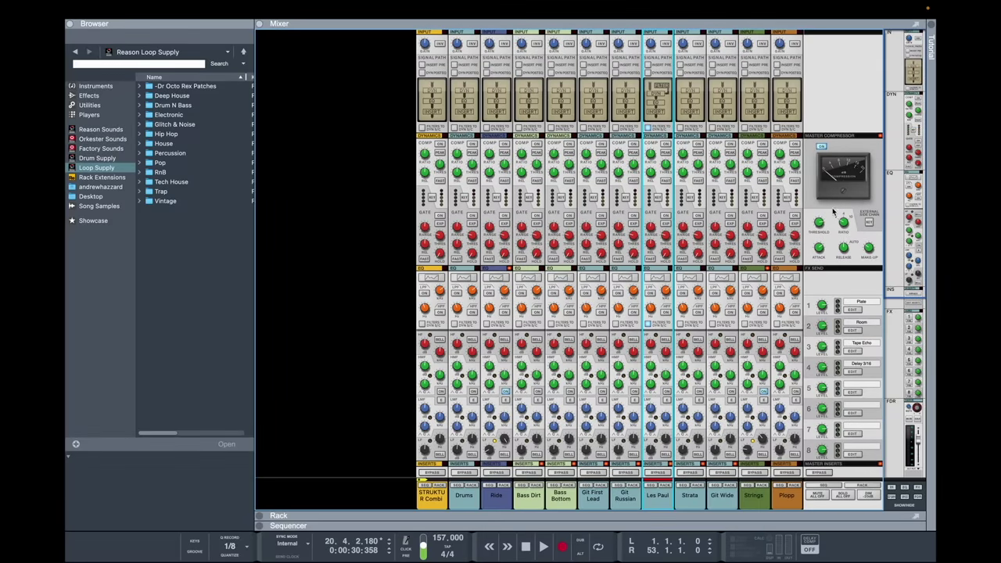
Switch the main area to the full rack with F6 and flip it to the rear cabling.
{"action": "key", "text": "F6"}
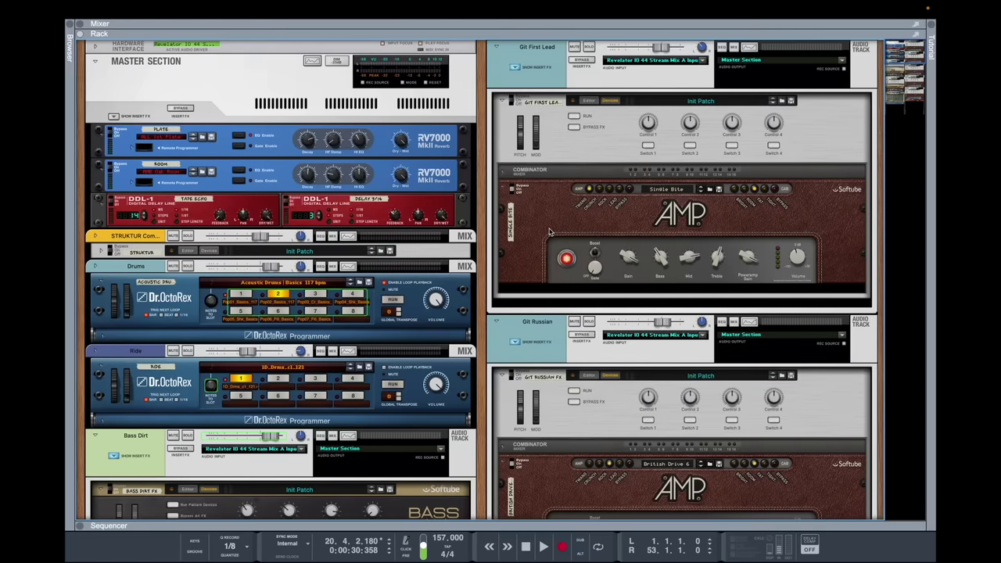
{"action": "scroll", "coordinate": [550, 231], "scroll_direction": "down", "scroll_amount": 6}
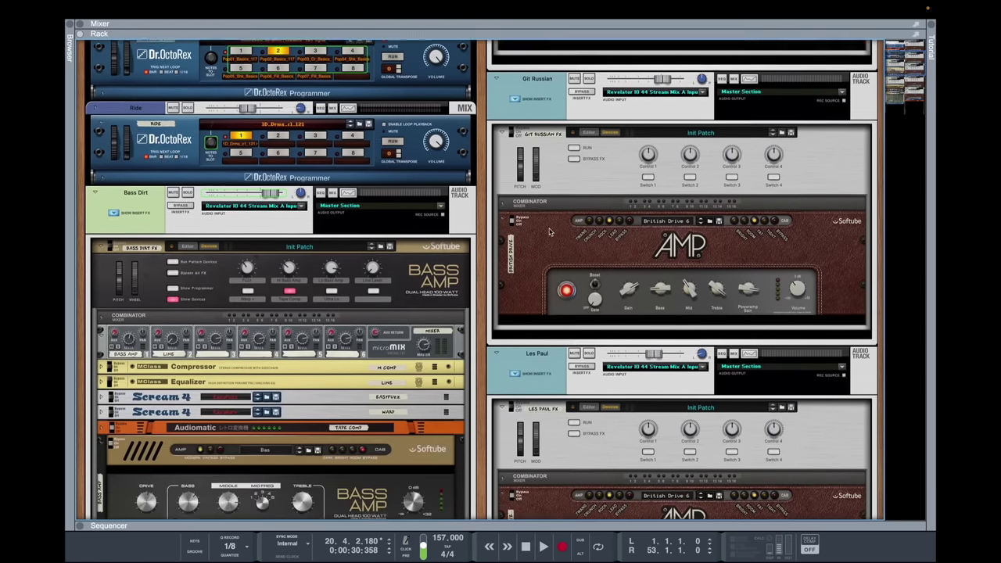
{"action": "scroll", "coordinate": [550, 232], "scroll_direction": "down", "scroll_amount": 4}
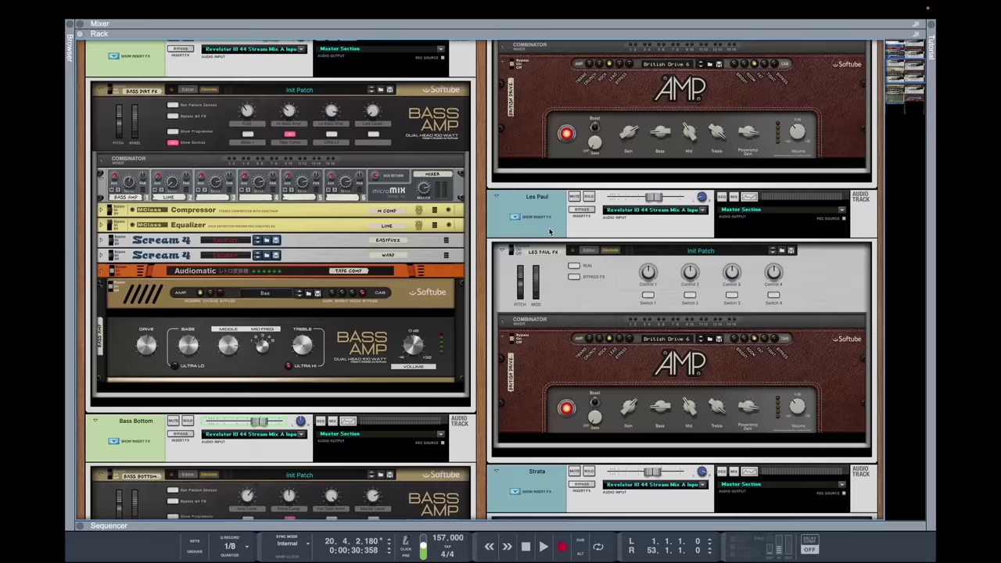
{"action": "scroll", "coordinate": [550, 231], "scroll_direction": "down", "scroll_amount": 3}
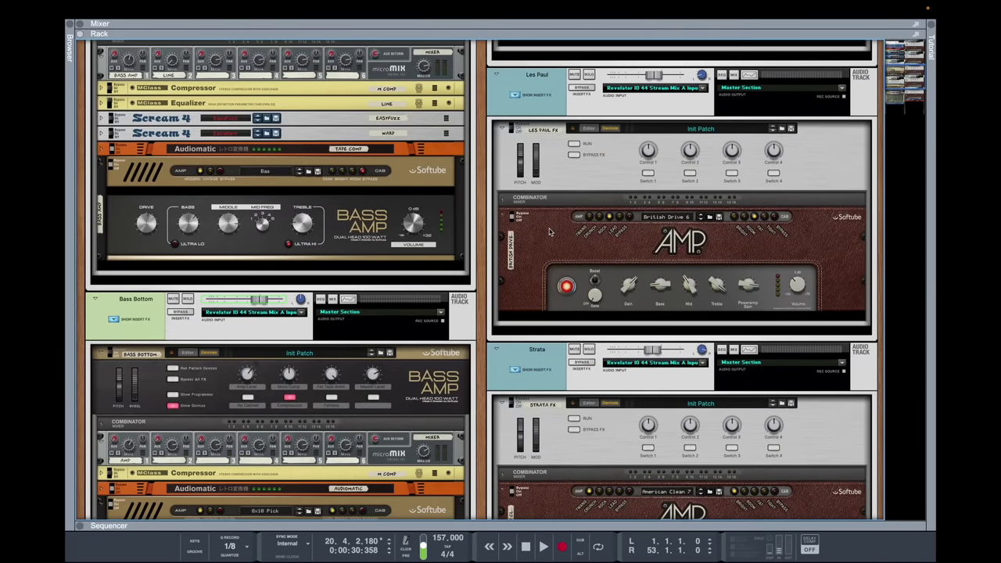
{"action": "scroll", "coordinate": [550, 231], "scroll_direction": "down", "scroll_amount": 3}
{"action": "key", "text": "Tab"}
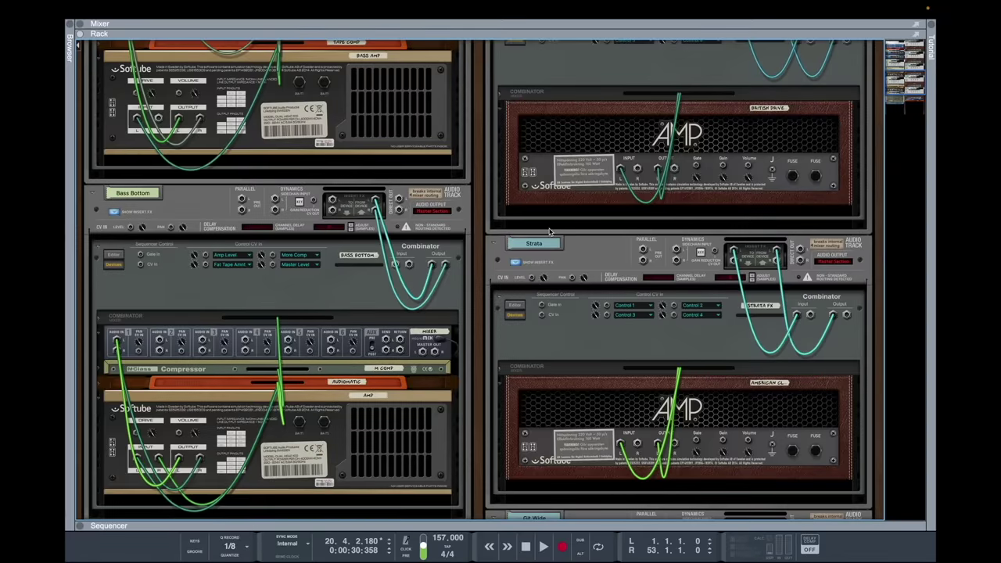
{"action": "scroll", "coordinate": [550, 235], "scroll_direction": "down", "scroll_amount": 5}
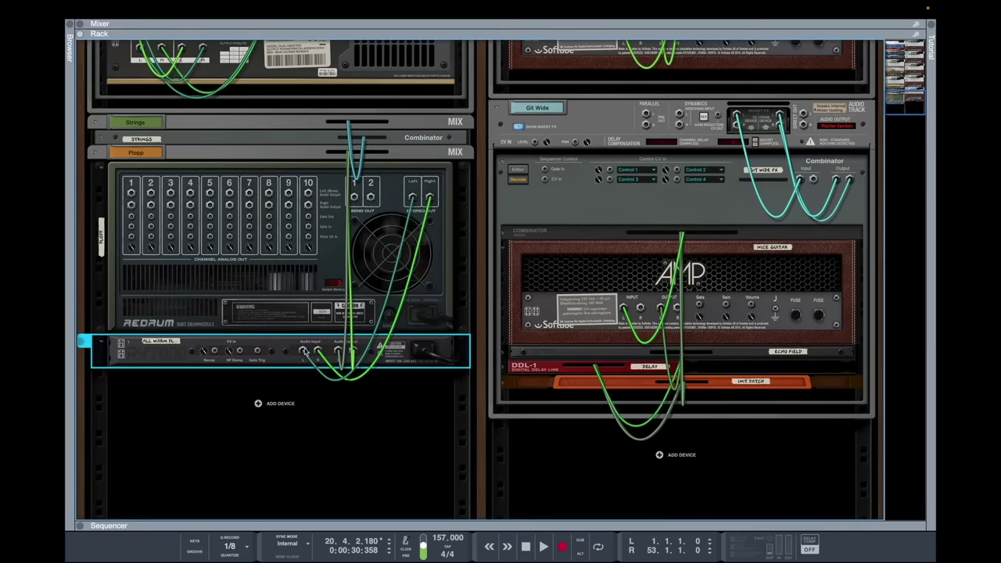
Pull the cable off the RV7000's audio input and hide the Browser to widen the rack.
{"action": "left_click_drag", "start_coordinate": [305, 352], "coordinate": [345, 343]}
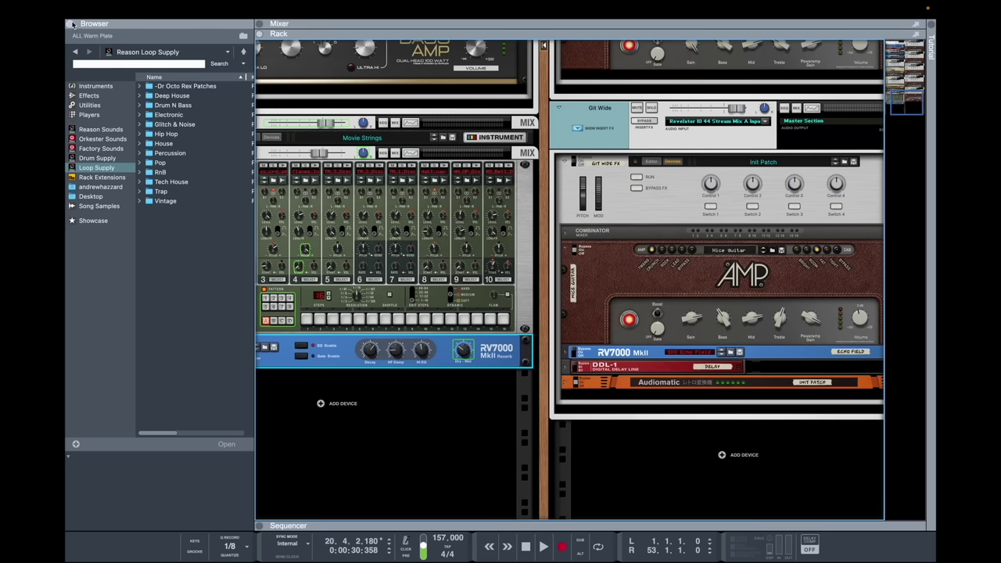
{"action": "left_click", "coordinate": [72, 23]}
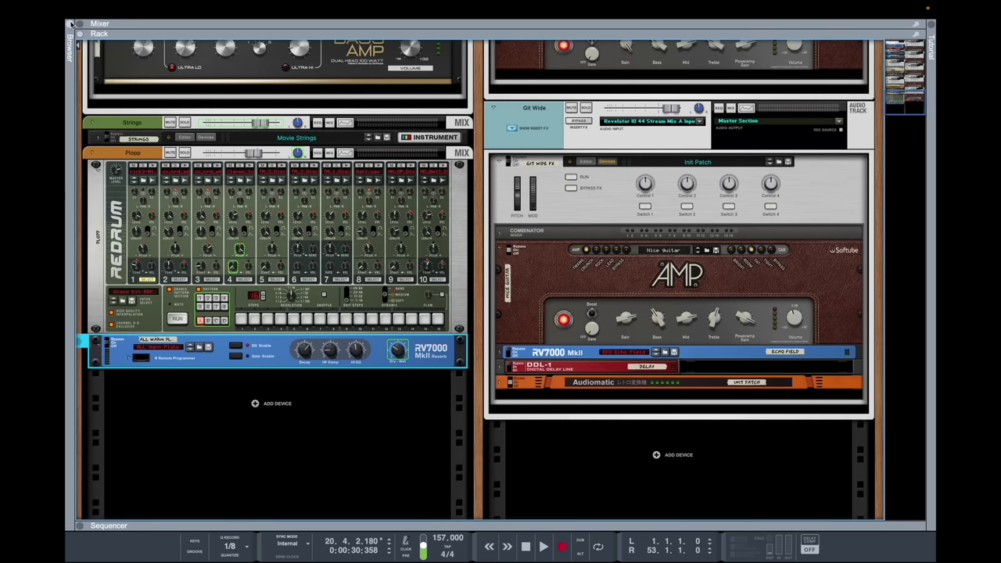
{"action": "scroll", "coordinate": [550, 231], "scroll_direction": "up", "scroll_amount": 20}
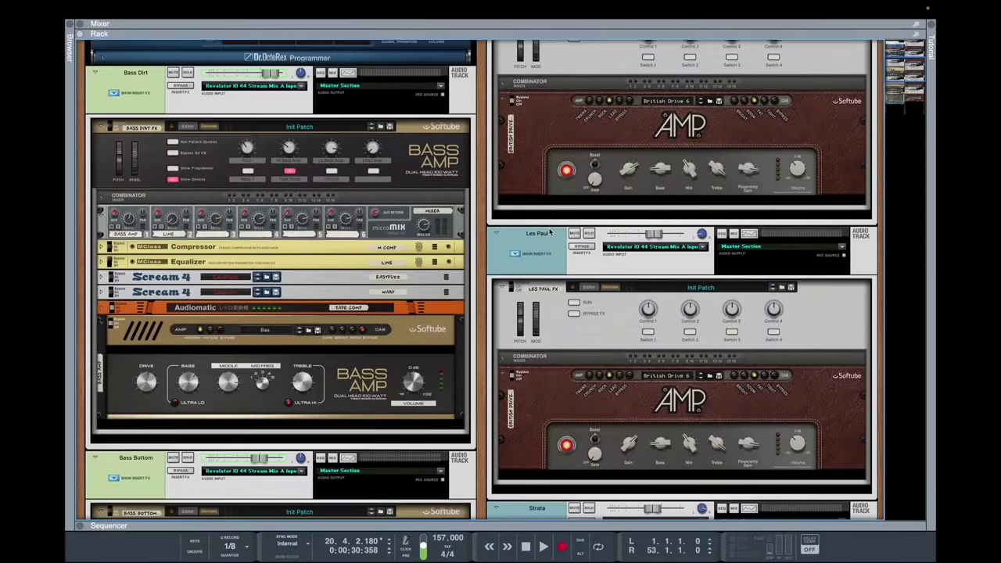
{"action": "scroll", "coordinate": [550, 231], "scroll_direction": "up", "scroll_amount": 3}
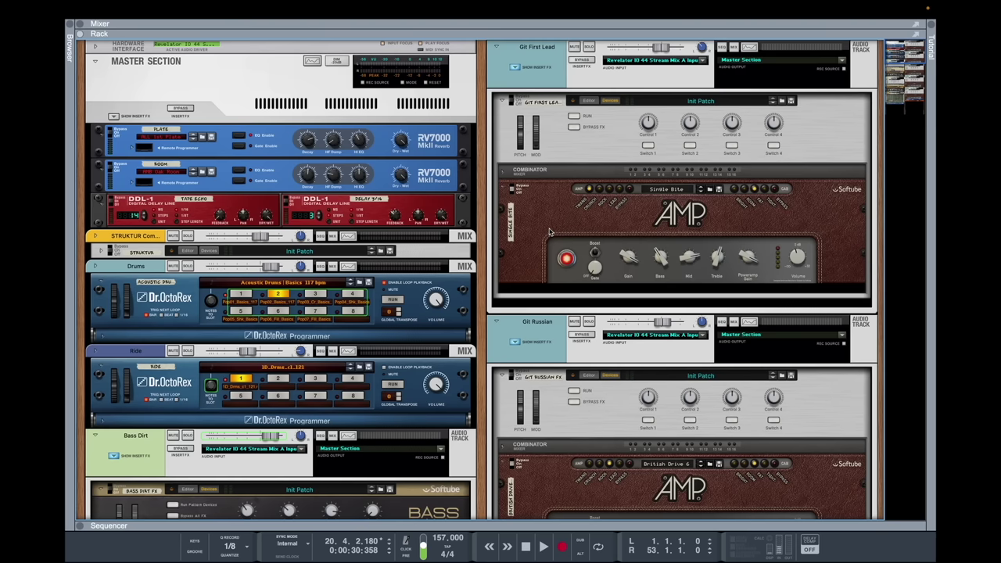
{"action": "scroll", "coordinate": [550, 231], "scroll_direction": "down", "scroll_amount": 8}
{"action": "scroll", "coordinate": [550, 231], "scroll_direction": "down", "scroll_amount": 5}
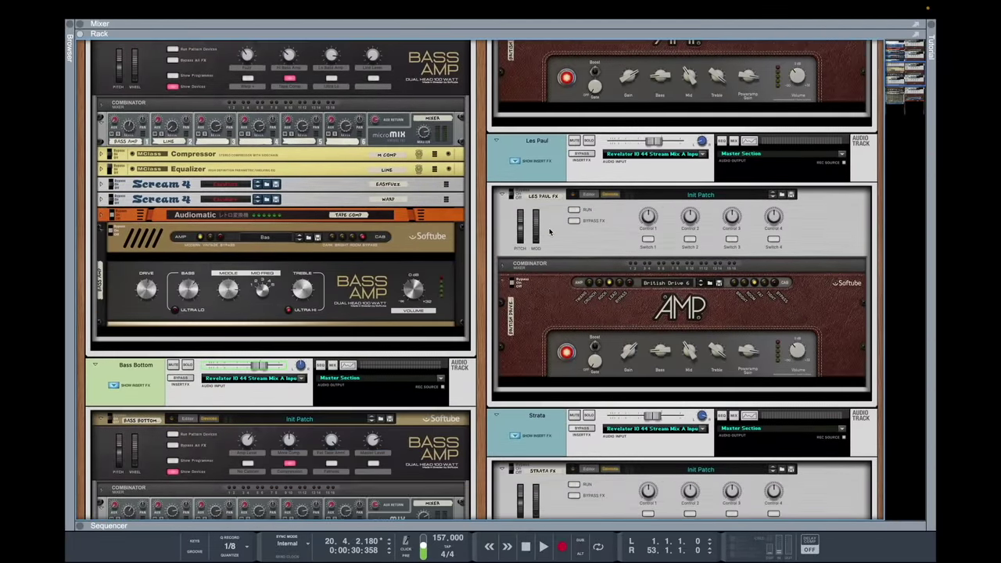
{"action": "scroll", "coordinate": [550, 232], "scroll_direction": "down", "scroll_amount": 5}
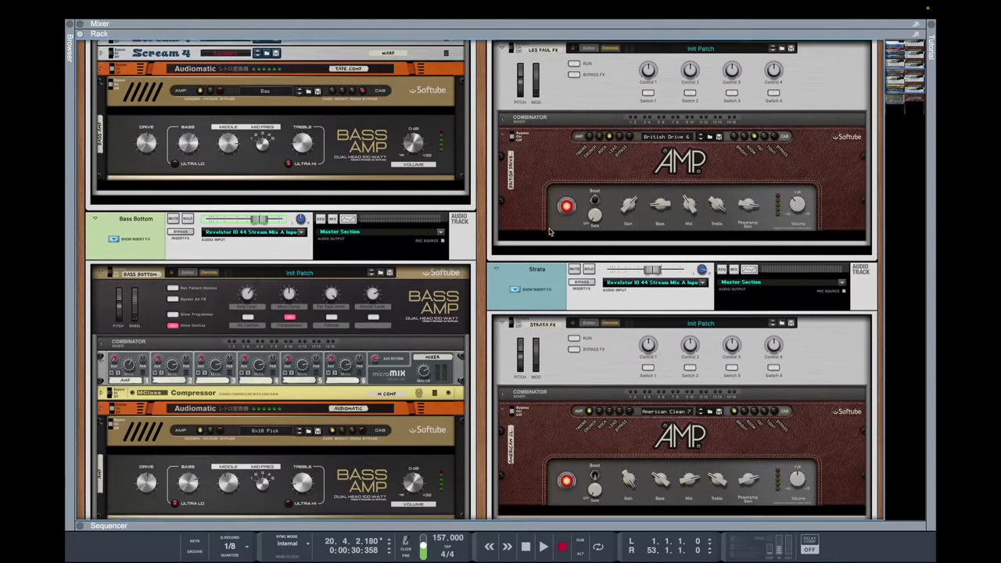
{"action": "scroll", "coordinate": [549, 231], "scroll_direction": "down", "scroll_amount": 1}
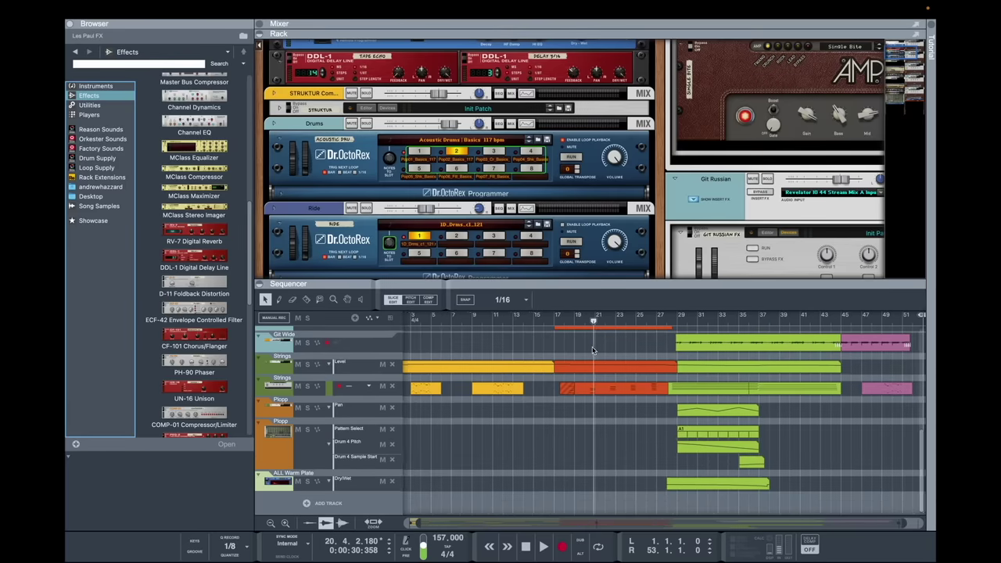
Drag RV-7 Digital Reverb onto the AMP in the Git First Lead Combinator.
{"action": "scroll", "coordinate": [592, 349], "scroll_direction": "up", "scroll_amount": 6}
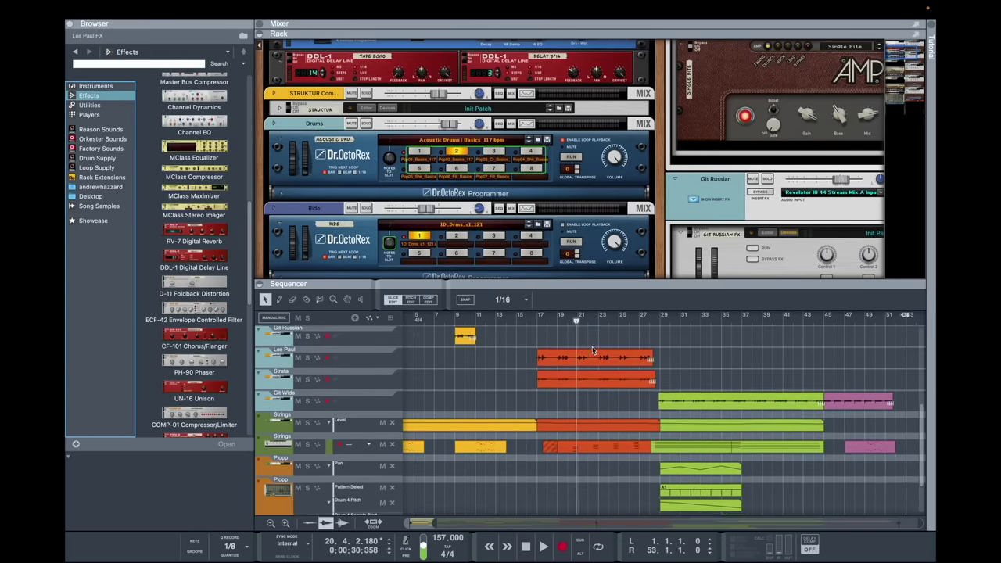
{"action": "scroll", "coordinate": [592, 350], "scroll_direction": "up", "scroll_amount": 3}
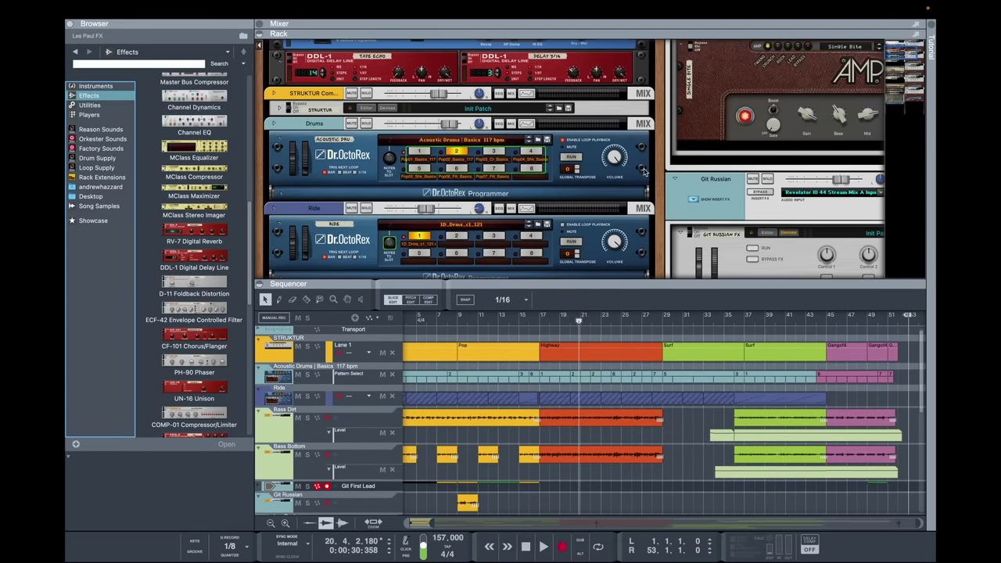
{"action": "scroll", "coordinate": [706, 175], "scroll_direction": "up", "scroll_amount": 5}
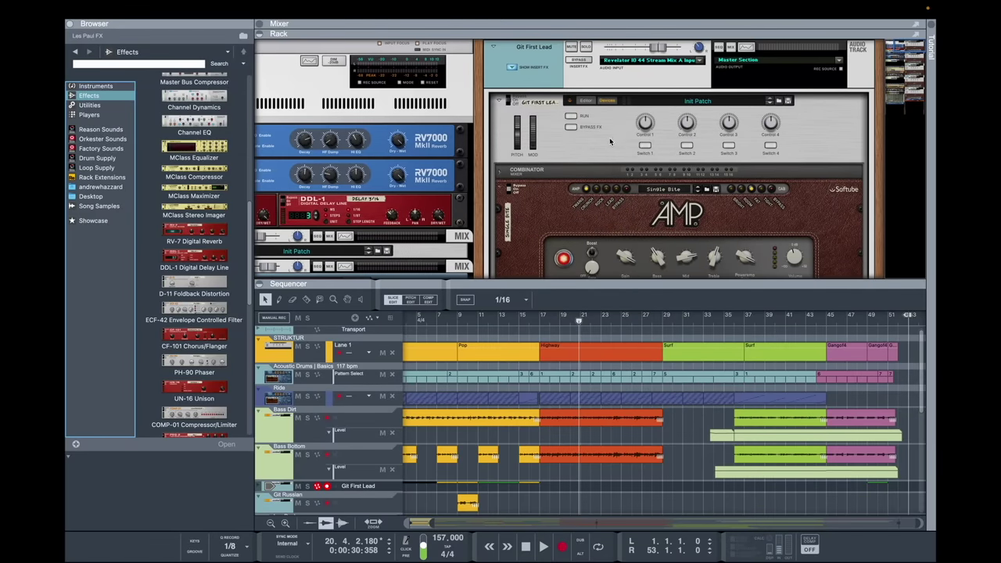
{"action": "scroll", "coordinate": [610, 142], "scroll_direction": "down", "scroll_amount": 3}
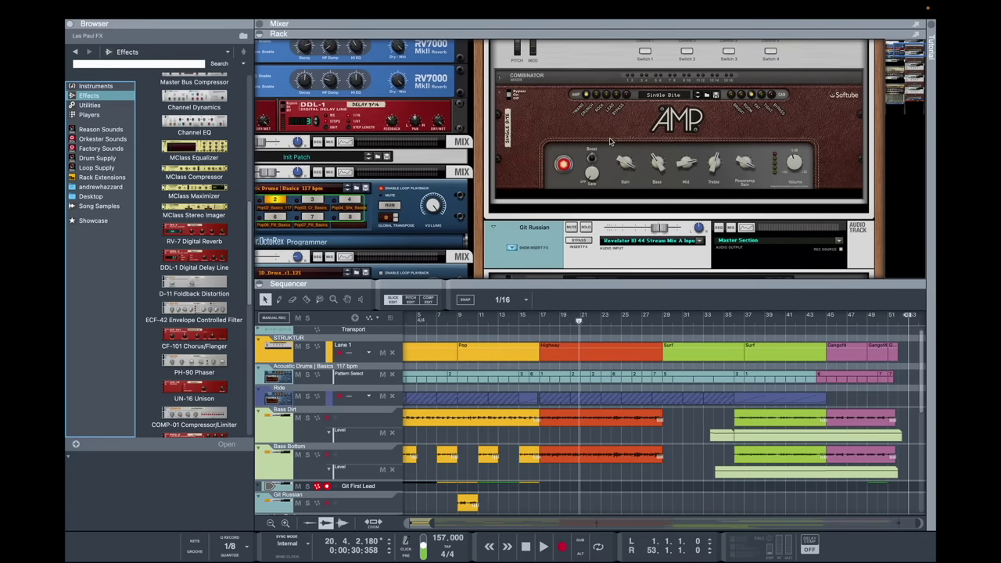
{"action": "left_click_drag", "start_coordinate": [194, 231], "coordinate": [607, 177]}
{"action": "scroll", "coordinate": [484, 224], "scroll_direction": "down", "scroll_amount": 3}
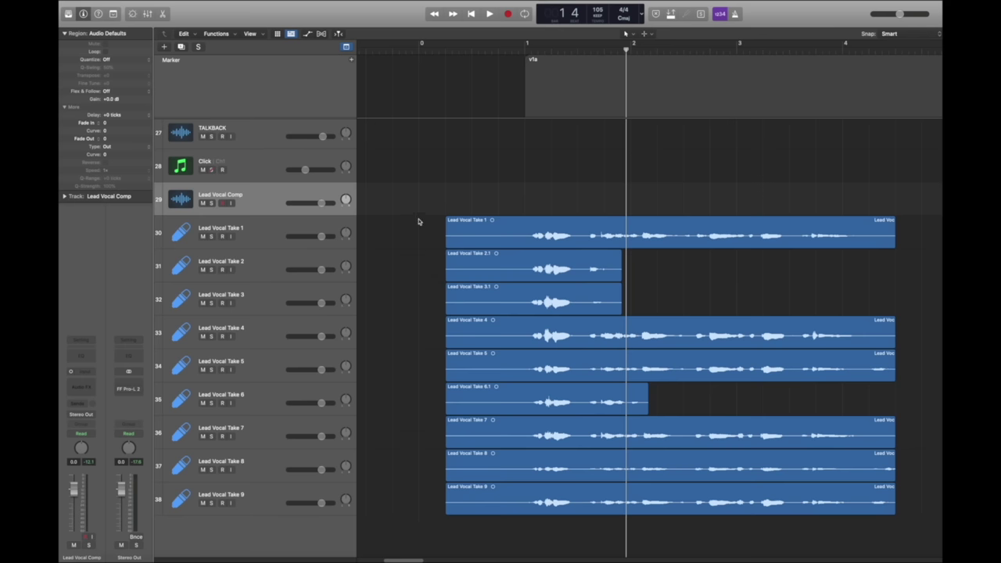
Zoom out to all take tracks and move sections of Takes 1 and 4 onto the Lead Vocal Comp track.
{"action": "left_click_drag", "start_coordinate": [418, 219], "coordinate": [898, 497]}
{"action": "left_click", "coordinate": [810, 527]}
{"action": "key", "text": "z"}
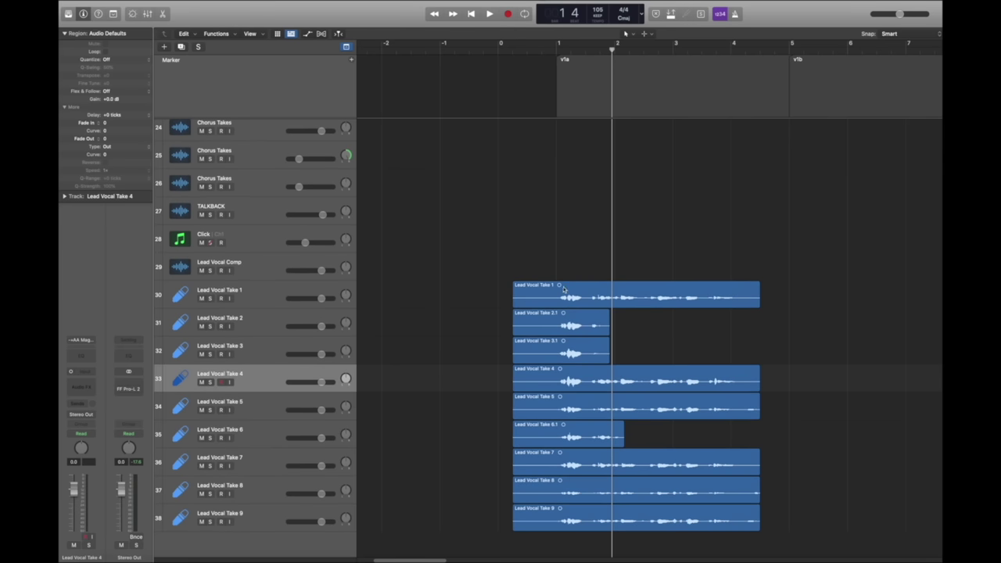
{"action": "left_click_drag", "start_coordinate": [554, 302], "coordinate": [568, 266]}
{"action": "left_click_drag", "start_coordinate": [588, 380], "coordinate": [637, 292]}
{"action": "left_click_drag", "start_coordinate": [629, 291], "coordinate": [629, 268]}
Trim a comp piece and move further Take 4 and Take 7 sections onto the comp track.
{"action": "left_click_drag", "start_coordinate": [651, 380], "coordinate": [620, 273]}
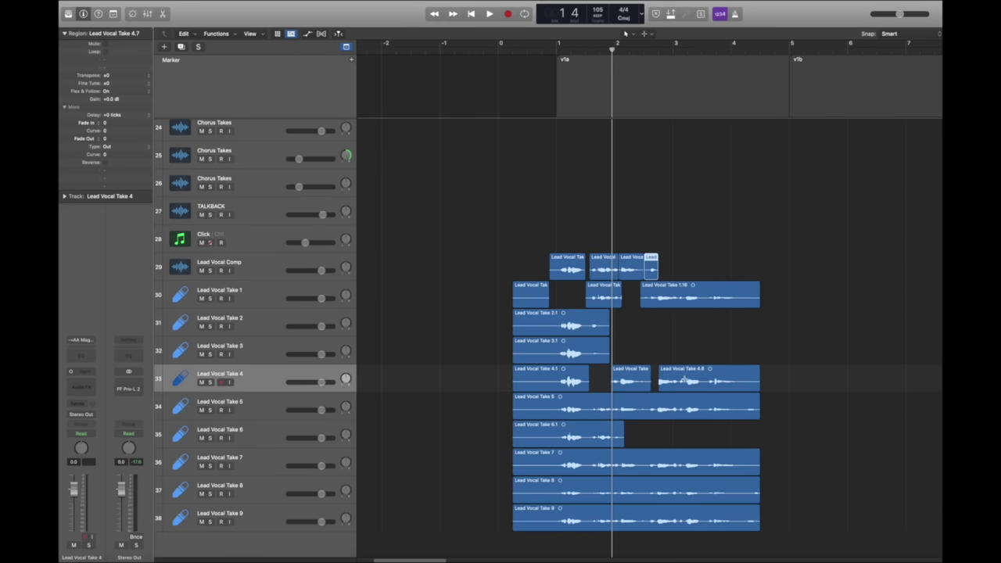
{"action": "left_click_drag", "start_coordinate": [683, 380], "coordinate": [705, 380]}
{"action": "left_click_drag", "start_coordinate": [695, 380], "coordinate": [695, 267]}
{"action": "left_click_drag", "start_coordinate": [705, 462], "coordinate": [757, 471]}
{"action": "left_click_drag", "start_coordinate": [727, 465], "coordinate": [713, 267]}
{"action": "left_click_drag", "start_coordinate": [659, 462], "coordinate": [684, 465]}
{"action": "left_click_drag", "start_coordinate": [671, 464], "coordinate": [671, 268]}
Extend Take 1.11 and Take 4.3 so the comp pieces butt together, then zoom back out.
{"action": "left_click", "coordinate": [567, 267]}
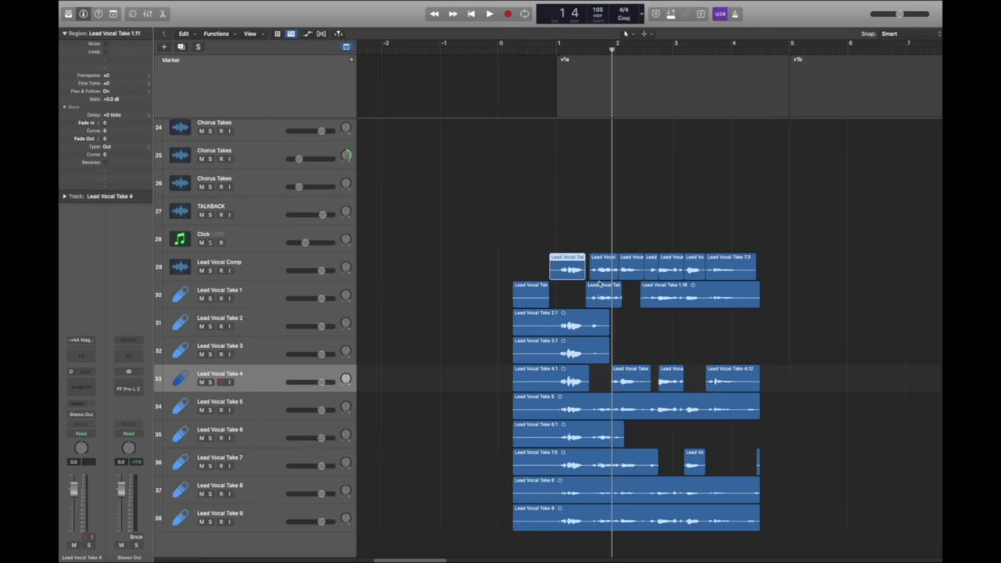
{"action": "left_click", "coordinate": [495, 213], "text": "ctrl+alt"}
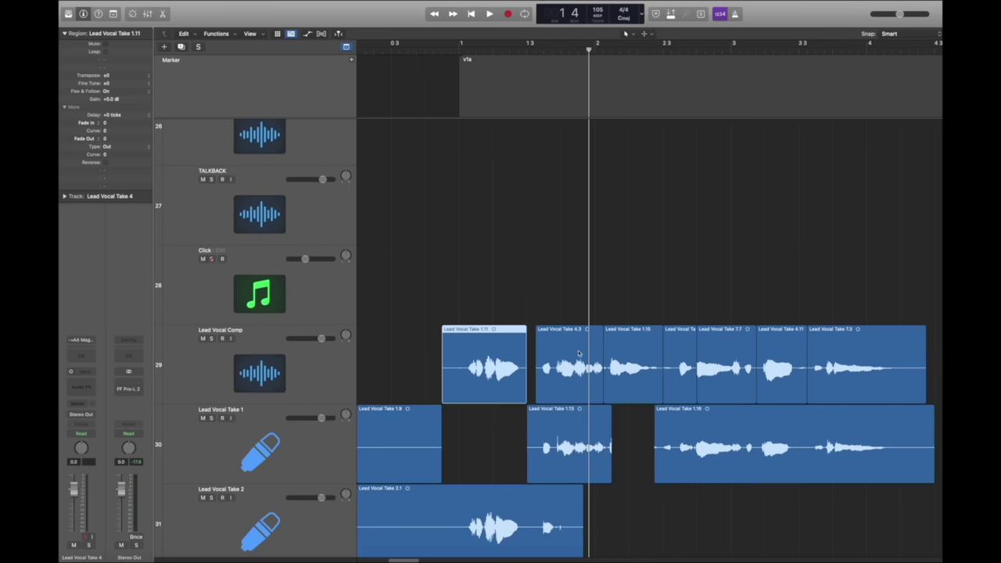
{"action": "mouse_move", "coordinate": [526, 393]}
{"action": "left_mouse_down"}
{"action": "mouse_move", "coordinate": [534, 384]}
{"action": "mouse_move", "coordinate": [531, 393]}
{"action": "left_mouse_up"}
{"action": "left_click_drag", "start_coordinate": [602, 389], "coordinate": [808, 389]}
{"action": "key", "text": "super+Left"}
{"action": "key", "text": "super+Up"}
{"action": "key", "text": "super+Left"}
{"action": "key", "text": "super+Up"}
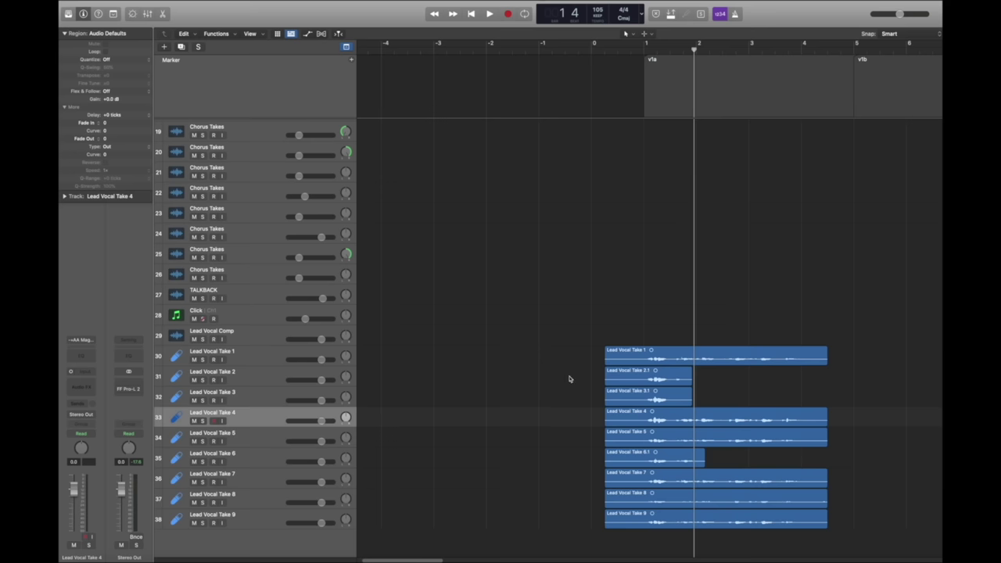
Pack all nine Lead Vocal Take regions into one take folder and open it to show every take.
{"action": "key", "text": "super+a"}
{"action": "scroll", "coordinate": [451, 302], "scroll_direction": "right", "scroll_amount": 2}
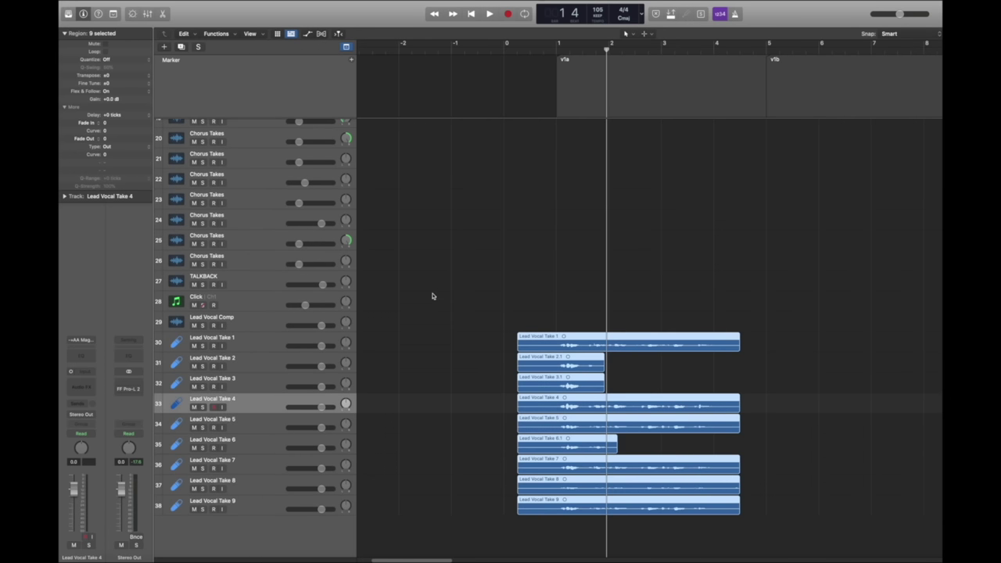
{"action": "left_click_drag", "start_coordinate": [426, 276], "coordinate": [859, 557]}
{"action": "right_click", "coordinate": [537, 346]}
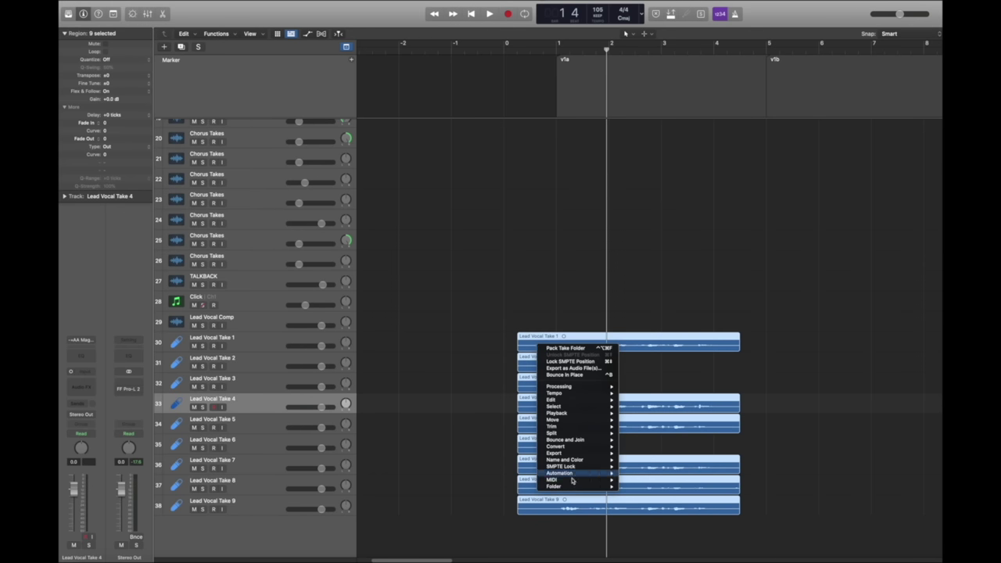
{"action": "mouse_move", "coordinate": [579, 489]}
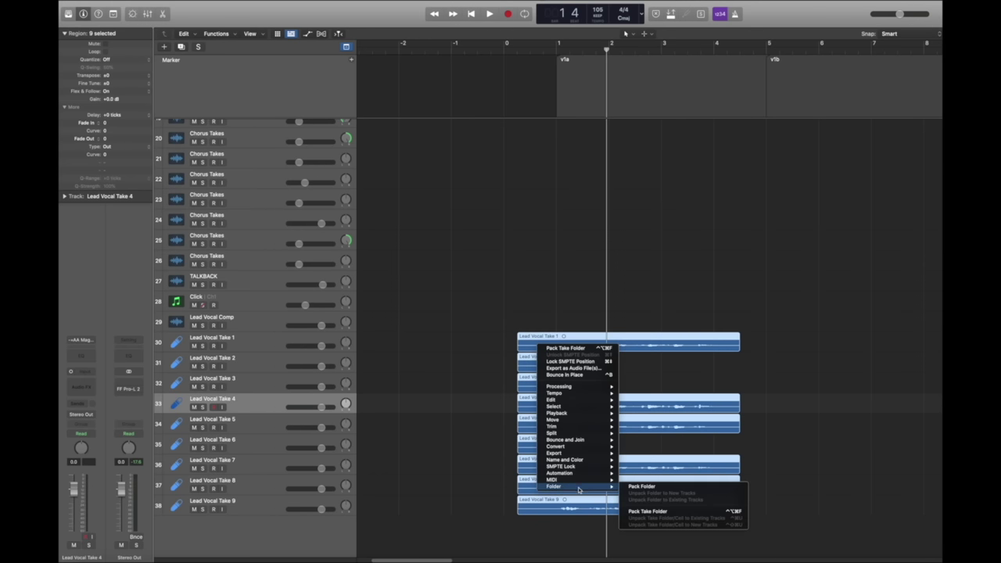
{"action": "left_click", "coordinate": [646, 511]}
{"action": "double_click", "coordinate": [537, 349]}
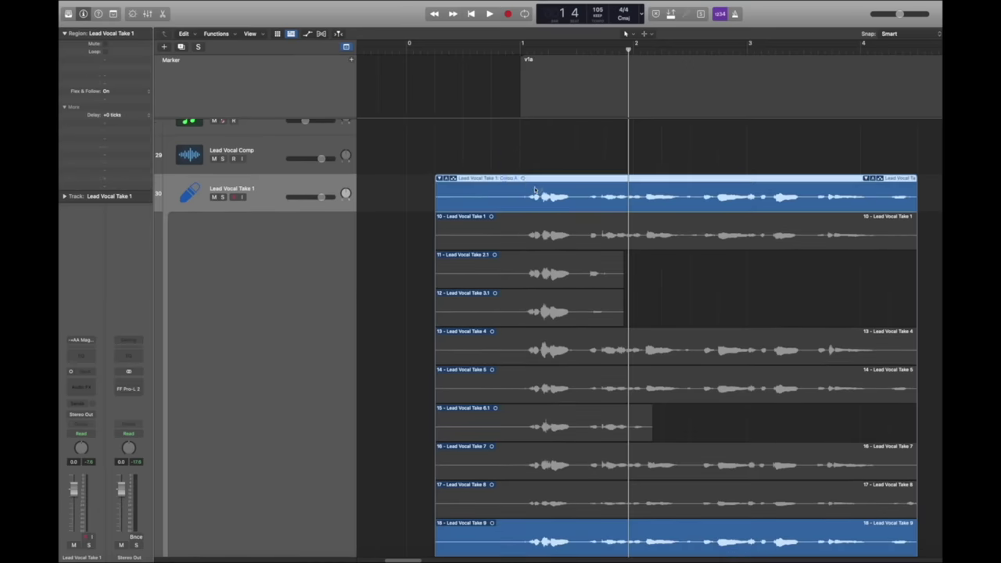
{"action": "scroll", "coordinate": [567, 336], "scroll_direction": "down", "scroll_amount": 2}
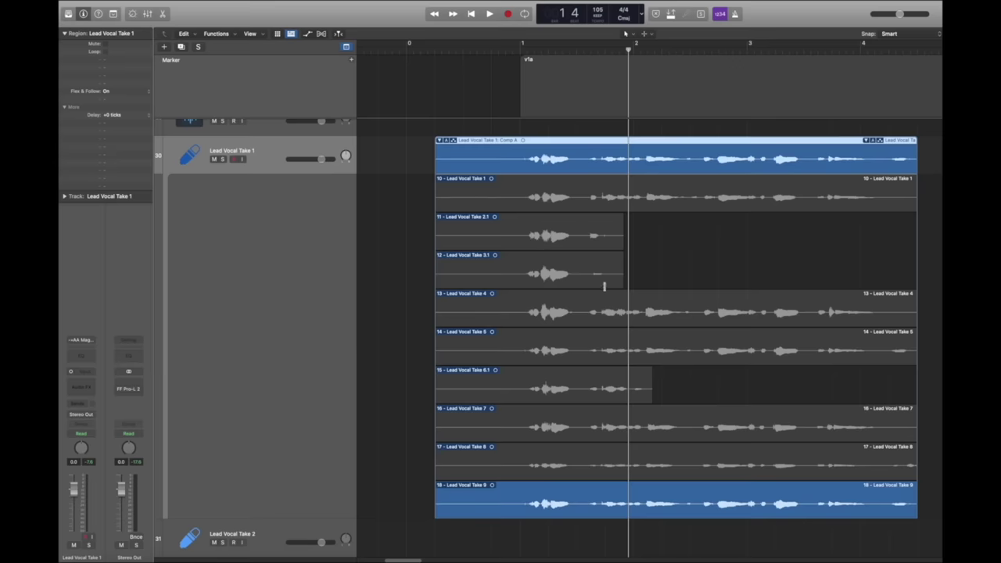
Comp phrases from Takes 7, 5, 1 and 4 in sequence, adjusting the boundaries between sections.
{"action": "left_click_drag", "start_coordinate": [588, 193], "coordinate": [685, 197]}
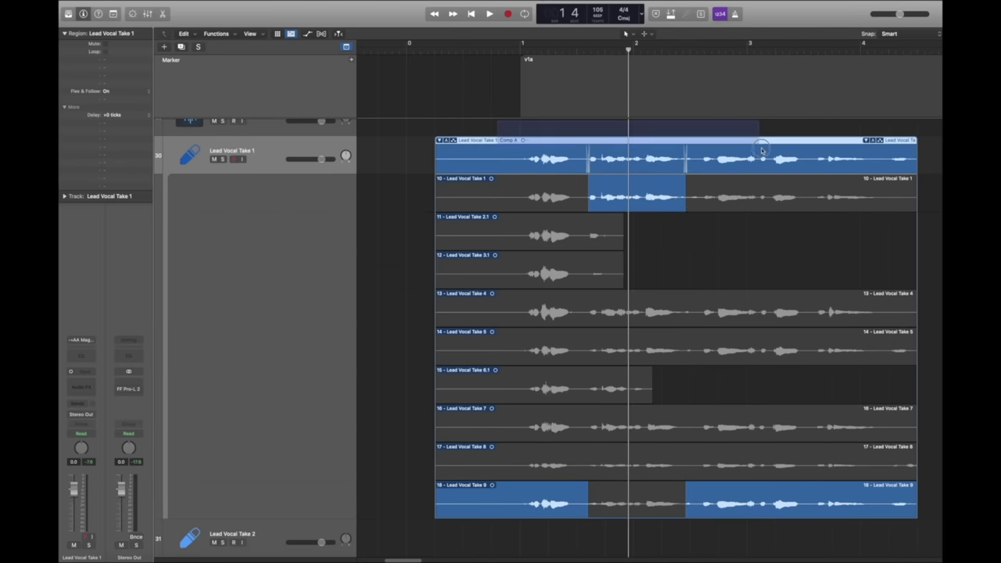
{"action": "key", "text": "super+z"}
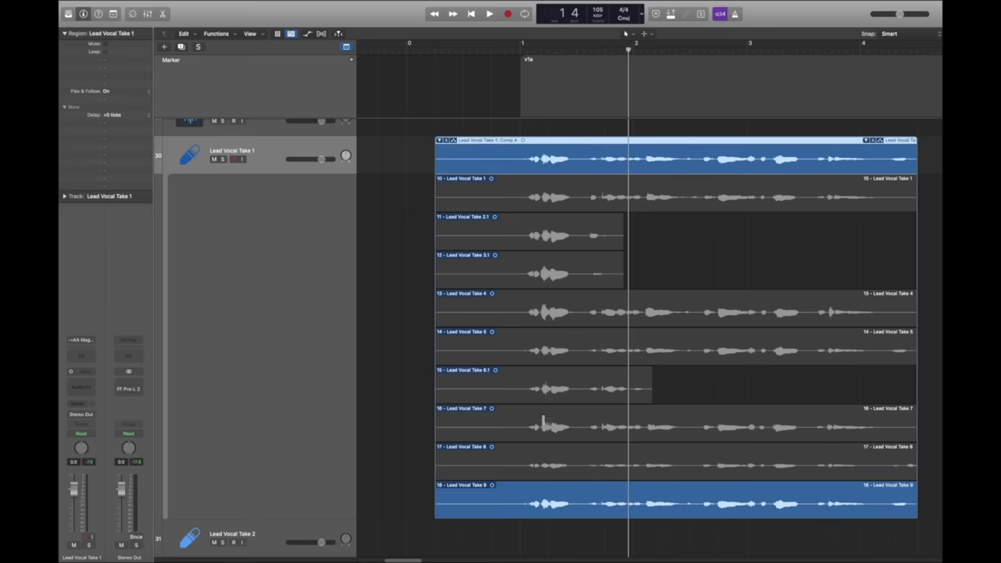
{"action": "left_click_drag", "start_coordinate": [577, 430], "coordinate": [438, 429]}
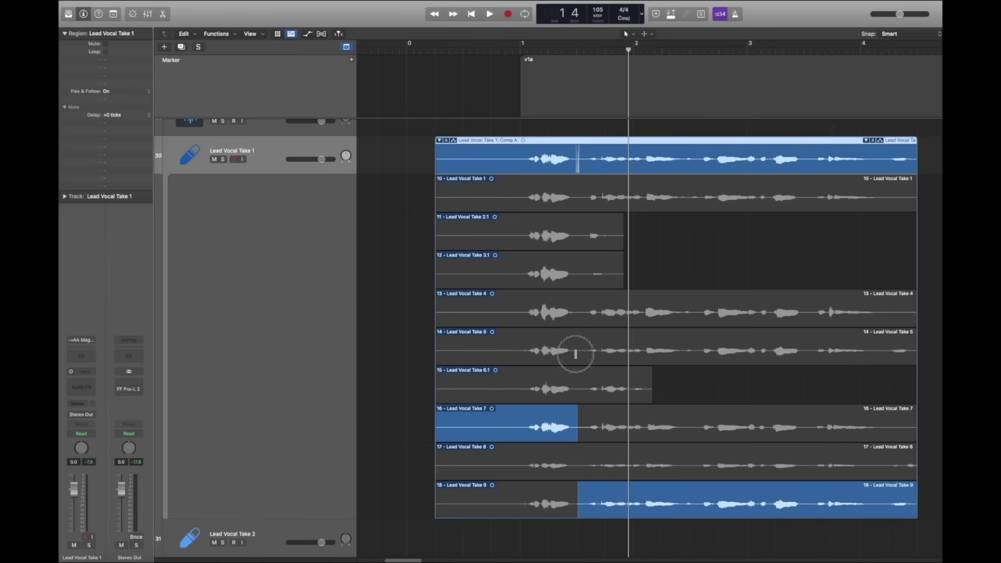
{"action": "left_click_drag", "start_coordinate": [577, 351], "coordinate": [642, 359]}
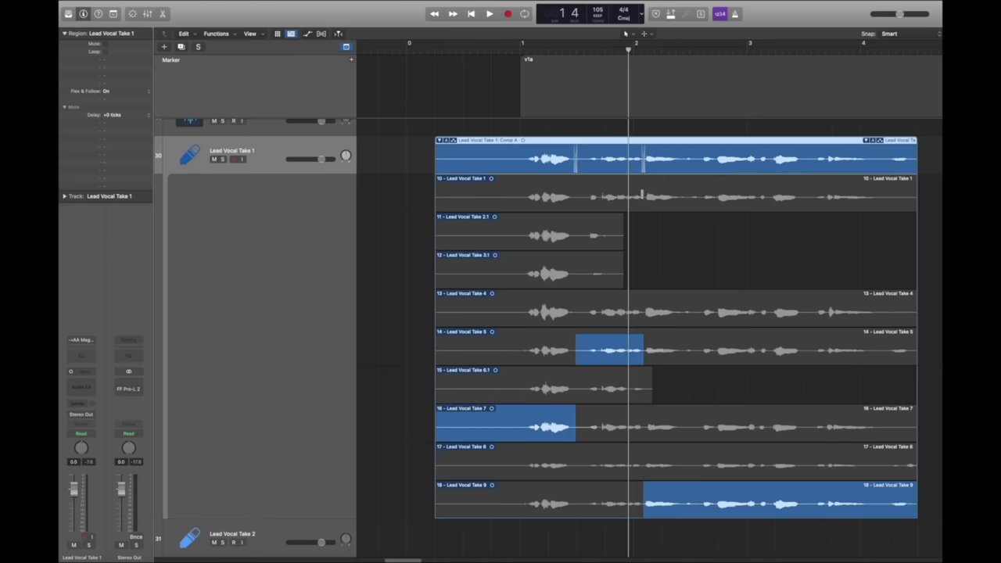
{"action": "left_click_drag", "start_coordinate": [642, 197], "coordinate": [694, 231]}
{"action": "left_click_drag", "start_coordinate": [695, 313], "coordinate": [769, 313]}
{"action": "left_click_drag", "start_coordinate": [769, 196], "coordinate": [917, 196]}
{"action": "left_click_drag", "start_coordinate": [690, 197], "coordinate": [695, 196]}
{"action": "left_click_drag", "start_coordinate": [638, 343], "coordinate": [644, 343]}
{"action": "left_click_drag", "start_coordinate": [643, 188], "coordinate": [702, 184]}
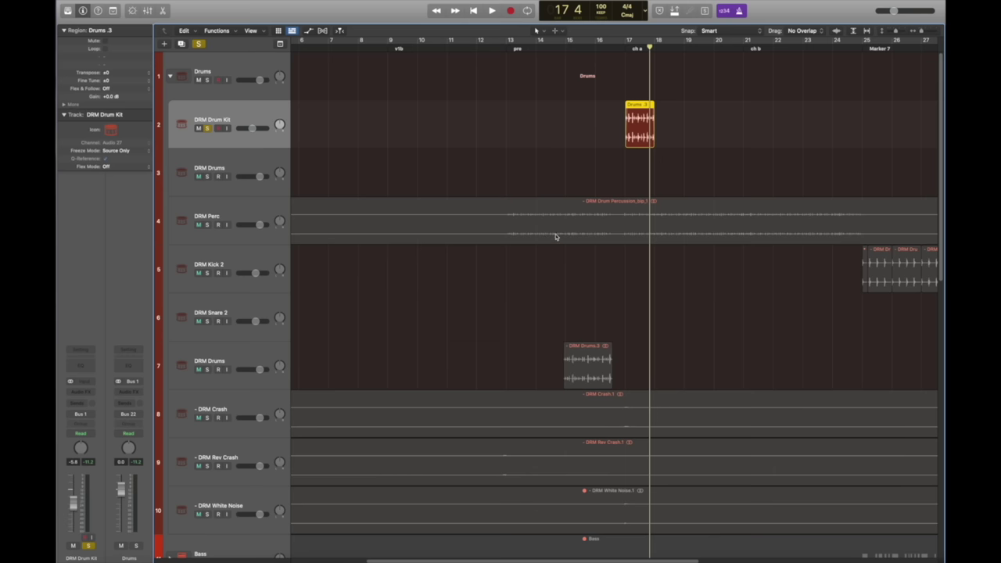
Zoom in on the Drums.3 region with taller track rows and show Flex view with Command-F.
{"action": "left_click_drag", "start_coordinate": [588, 178], "coordinate": [714, 91]}
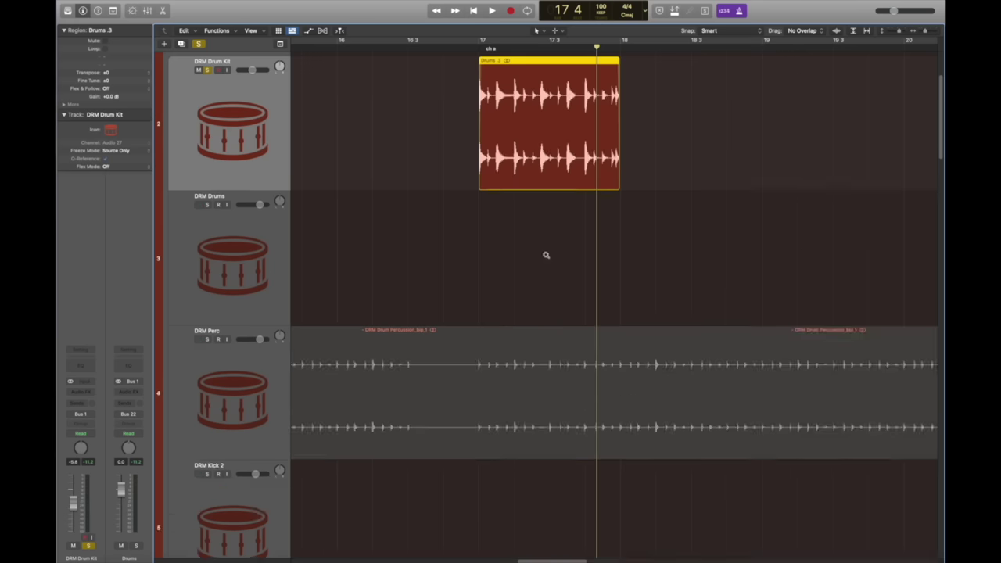
{"action": "left_click", "coordinate": [545, 254], "text": "ctrl+alt"}
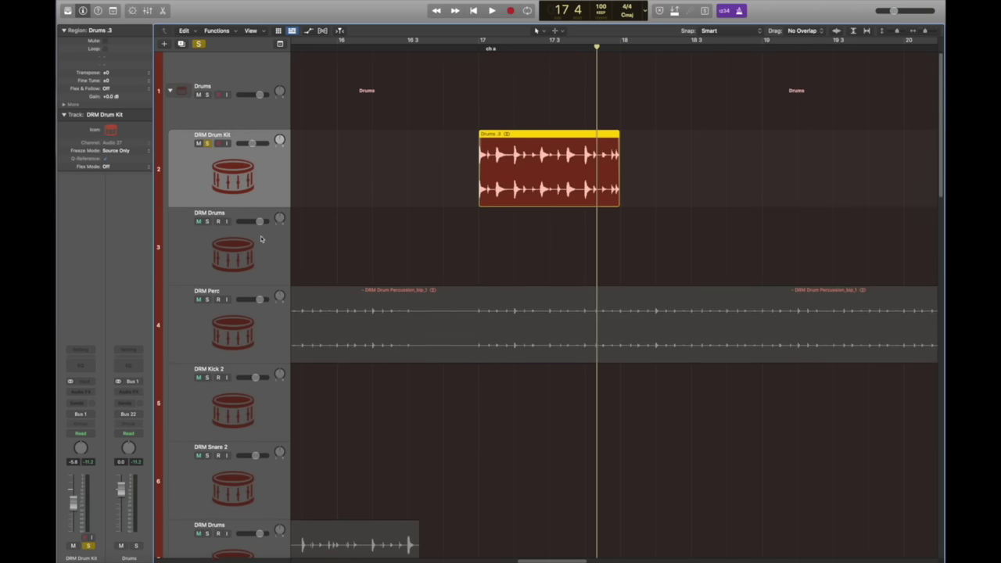
{"action": "key", "text": "super+Down"}
{"action": "key", "text": "super+Down"}
{"action": "left_click_drag", "start_coordinate": [346, 94], "coordinate": [730, 268]}
{"action": "left_click_drag", "start_coordinate": [451, 183], "coordinate": [625, 294]}
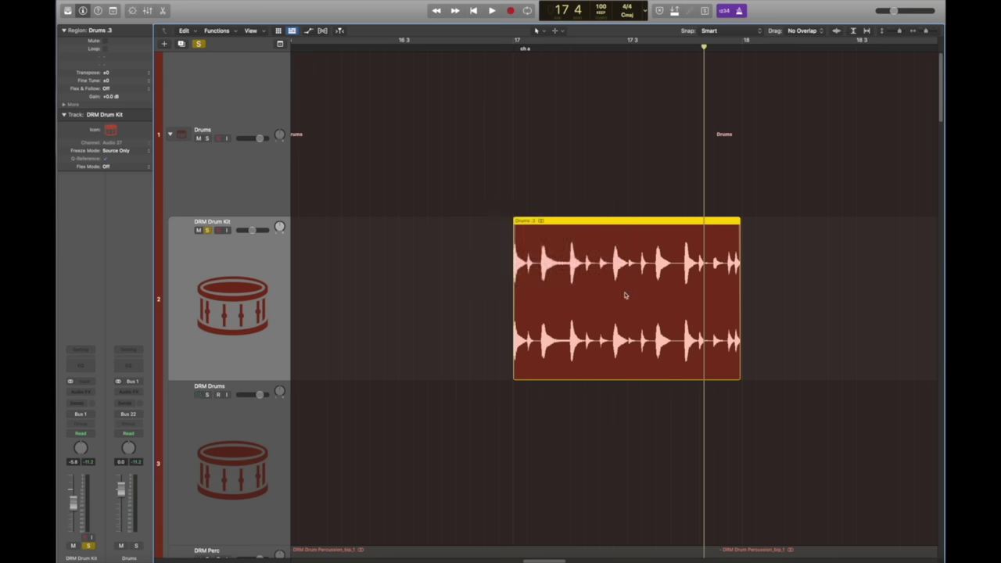
{"action": "key", "text": "super+f"}
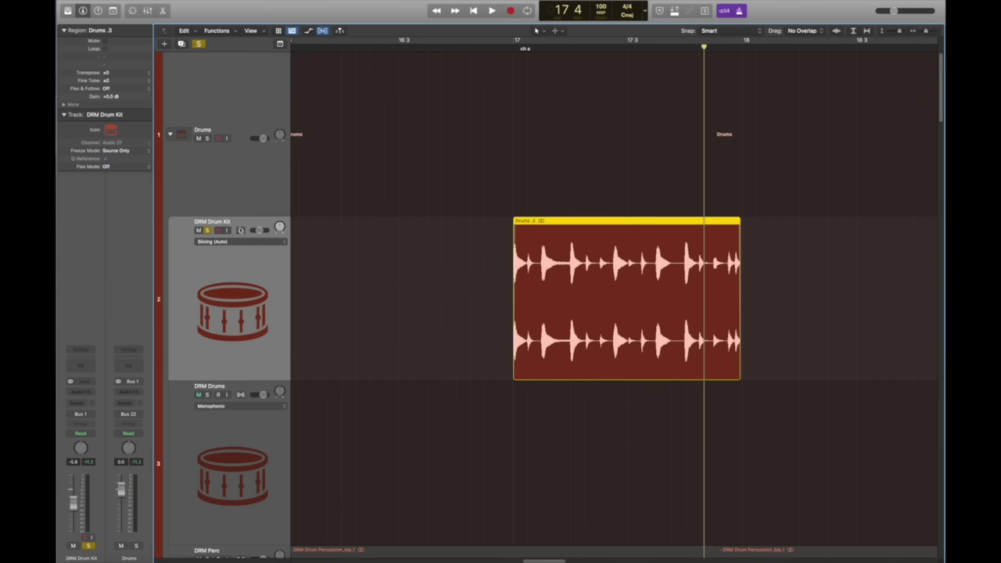
Enable flex on DRM Drum Kit, zoom into the start of Drums .3, and pull the second hit earlier.
{"action": "left_click", "coordinate": [241, 230]}
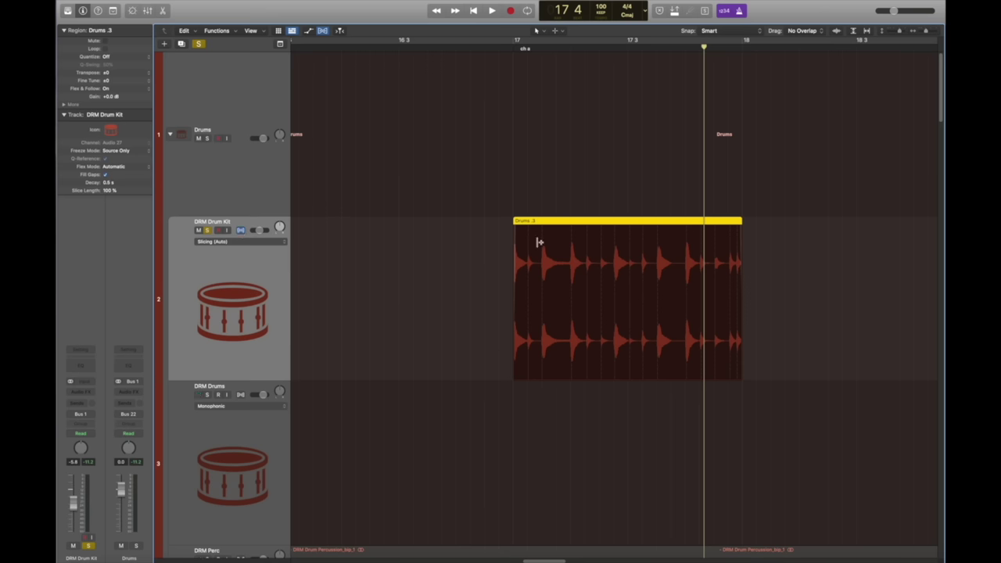
{"action": "left_click_drag", "start_coordinate": [467, 404], "coordinate": [630, 215]}
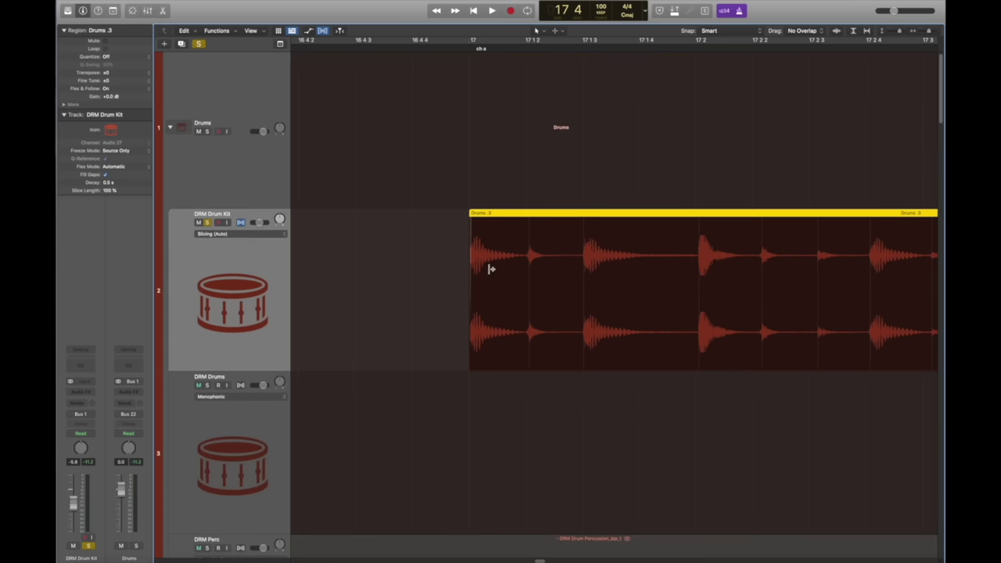
{"action": "left_click_drag", "start_coordinate": [439, 175], "coordinate": [657, 409]}
{"action": "scroll", "coordinate": [579, 317], "scroll_direction": "up", "scroll_amount": 2}
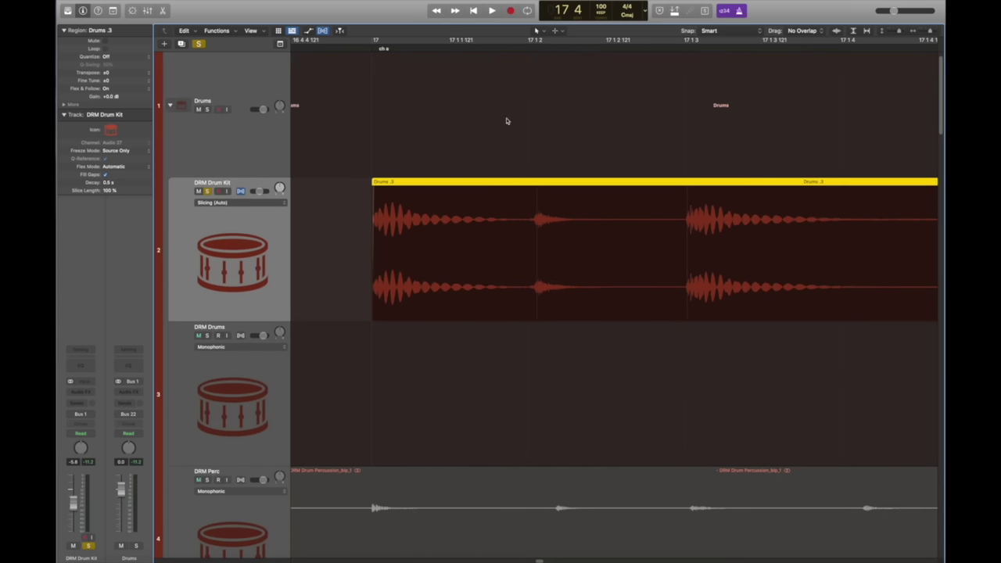
{"action": "left_click_drag", "start_coordinate": [533, 205], "coordinate": [525, 203]}
Add flex markers at several drum transients in Drums .3 and drag them to adjust timing.
{"action": "left_click", "coordinate": [679, 202]}
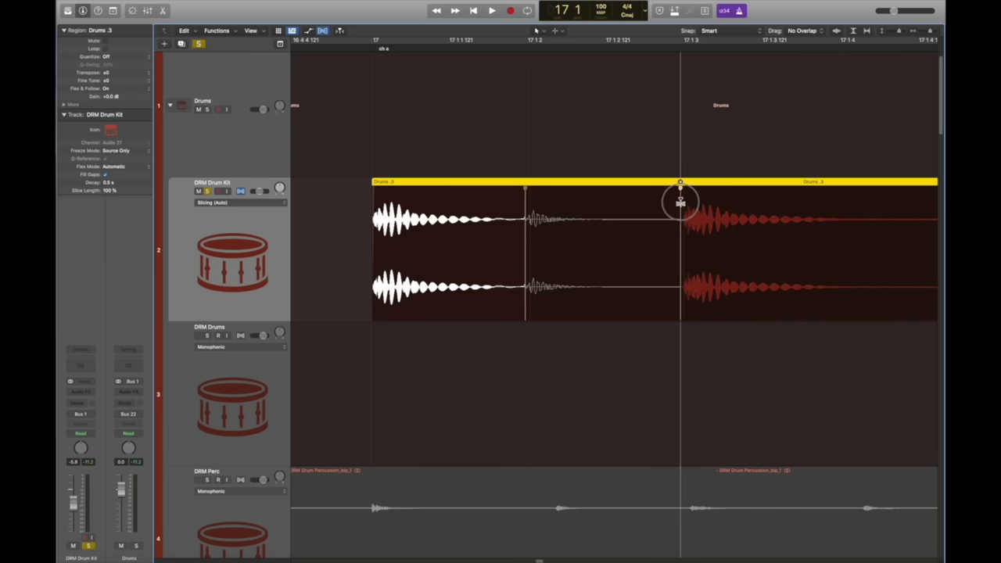
{"action": "scroll", "coordinate": [676, 206], "scroll_direction": "right", "scroll_amount": 5}
{"action": "left_click_drag", "start_coordinate": [661, 203], "coordinate": [600, 204]}
{"action": "scroll", "coordinate": [654, 205], "scroll_direction": "right", "scroll_amount": 3}
{"action": "scroll", "coordinate": [681, 216], "scroll_direction": "right", "scroll_amount": 1}
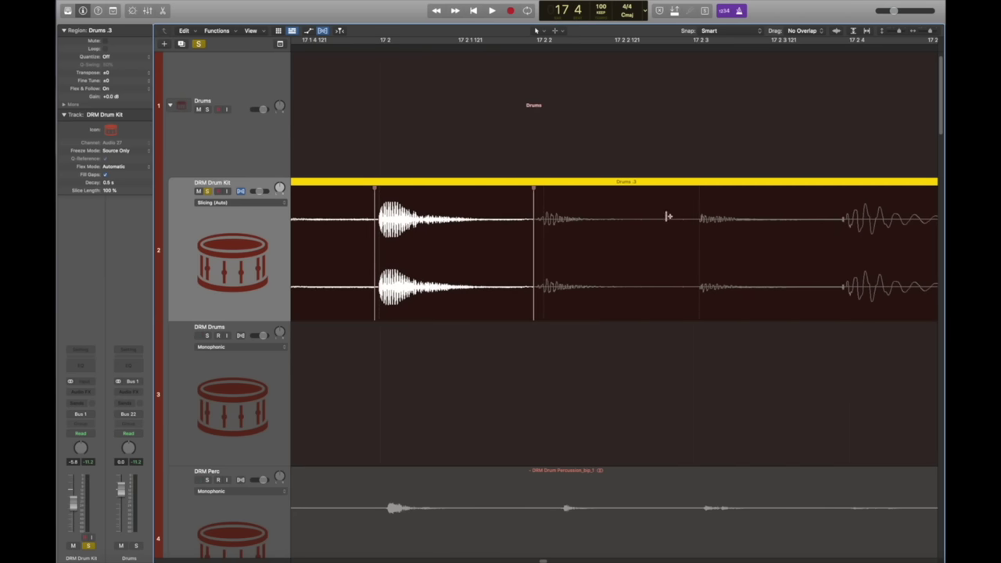
{"action": "left_click", "coordinate": [688, 200]}
{"action": "scroll", "coordinate": [691, 209], "scroll_direction": "right", "scroll_amount": 2}
{"action": "left_click_drag", "start_coordinate": [662, 205], "coordinate": [671, 207]}
{"action": "scroll", "coordinate": [661, 208], "scroll_direction": "right", "scroll_amount": 3}
{"action": "left_click", "coordinate": [635, 205]}
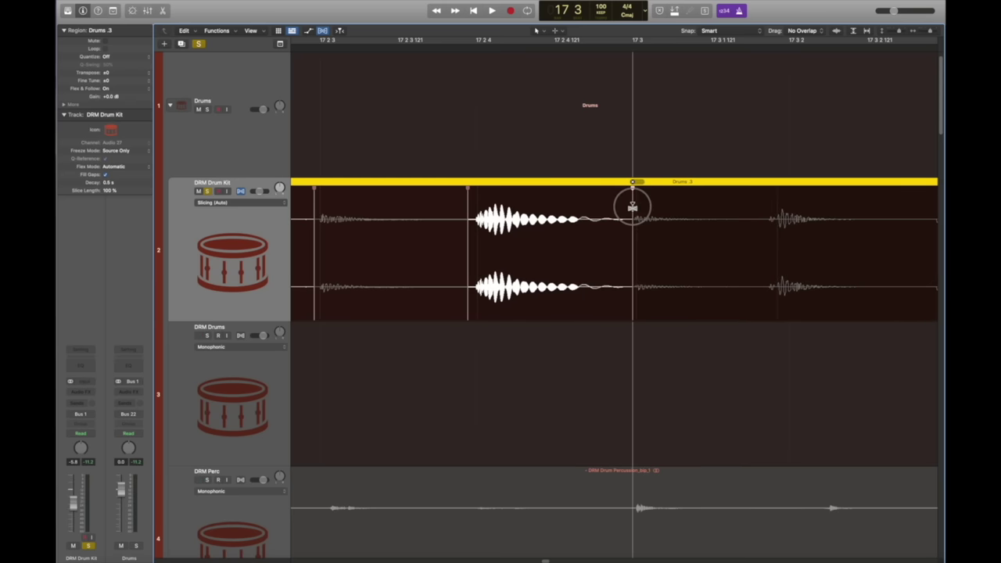
{"action": "scroll", "coordinate": [634, 207], "scroll_direction": "right", "scroll_amount": 3}
{"action": "left_click_drag", "start_coordinate": [579, 206], "coordinate": [614, 206]}
{"action": "scroll", "coordinate": [623, 219], "scroll_direction": "right", "scroll_amount": 2}
{"action": "scroll", "coordinate": [617, 205], "scroll_direction": "right", "scroll_amount": 3}
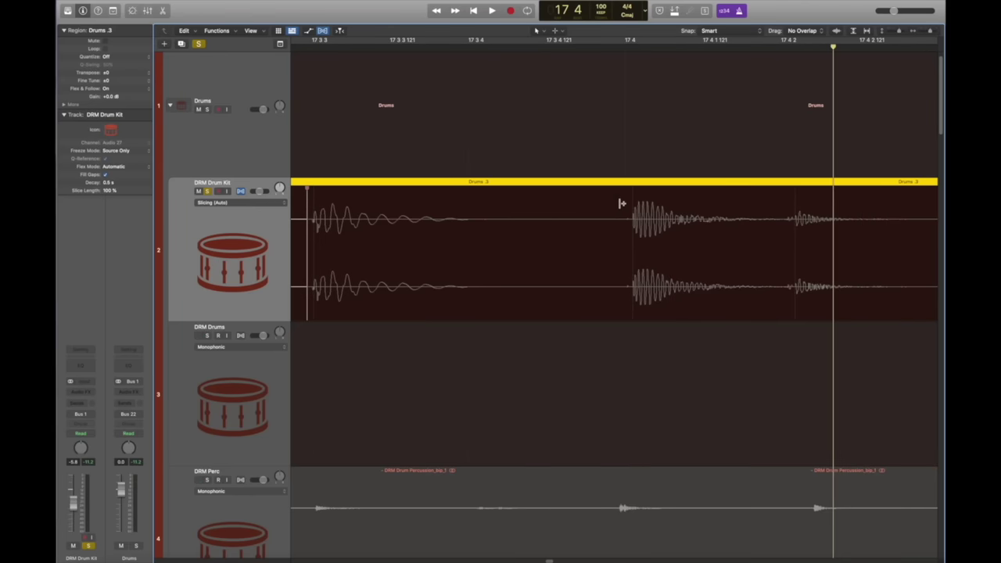
Select the flex marker on a drum hit and stretch the audio around it.
{"action": "left_click", "coordinate": [620, 201]}
{"action": "scroll", "coordinate": [614, 203], "scroll_direction": "right", "scroll_amount": 3}
{"action": "left_click", "coordinate": [610, 204]}
{"action": "scroll", "coordinate": [607, 205], "scroll_direction": "right", "scroll_amount": 3}
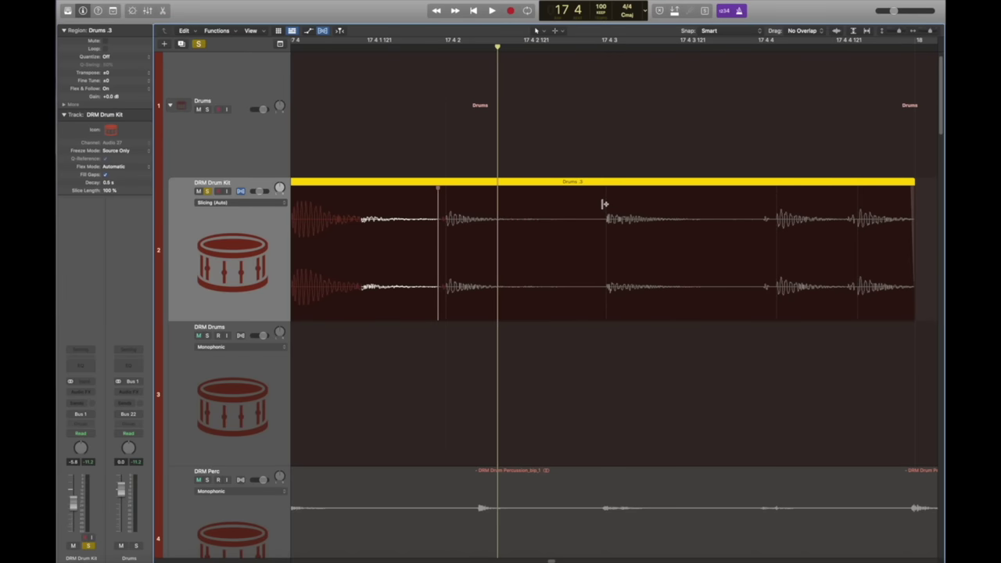
{"action": "left_click", "coordinate": [603, 204]}
{"action": "scroll", "coordinate": [640, 214], "scroll_direction": "right", "scroll_amount": 3}
{"action": "mouse_move", "coordinate": [617, 206]}
{"action": "left_mouse_down"}
{"action": "mouse_move", "coordinate": [603, 208]}
{"action": "mouse_move", "coordinate": [615, 208]}
{"action": "left_mouse_up"}
Zoom back out and play back from a point just before the Drums .3 region.
{"action": "left_click", "coordinate": [602, 235], "text": "ctrl+alt"}
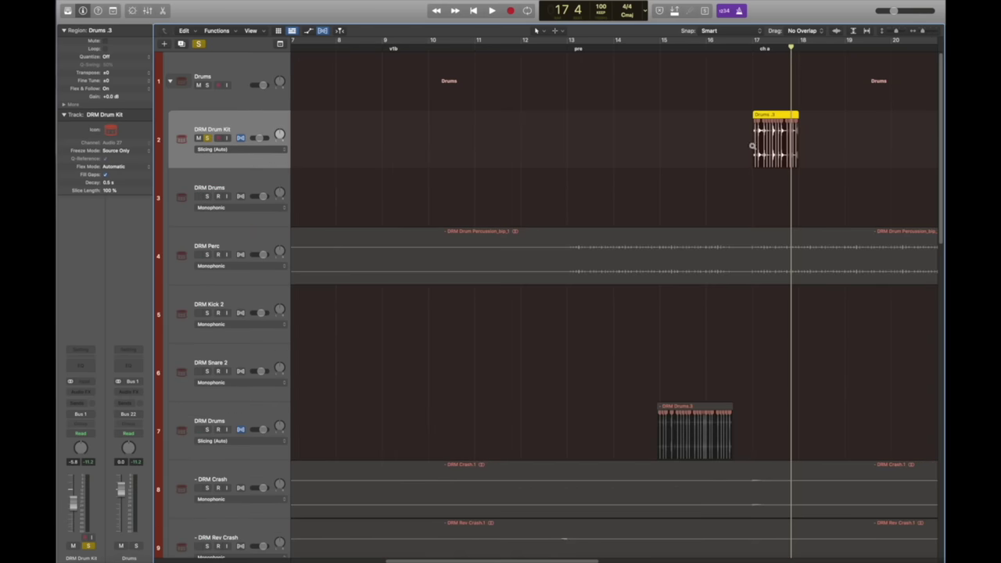
{"action": "left_click_drag", "start_coordinate": [725, 197], "coordinate": [868, 78]}
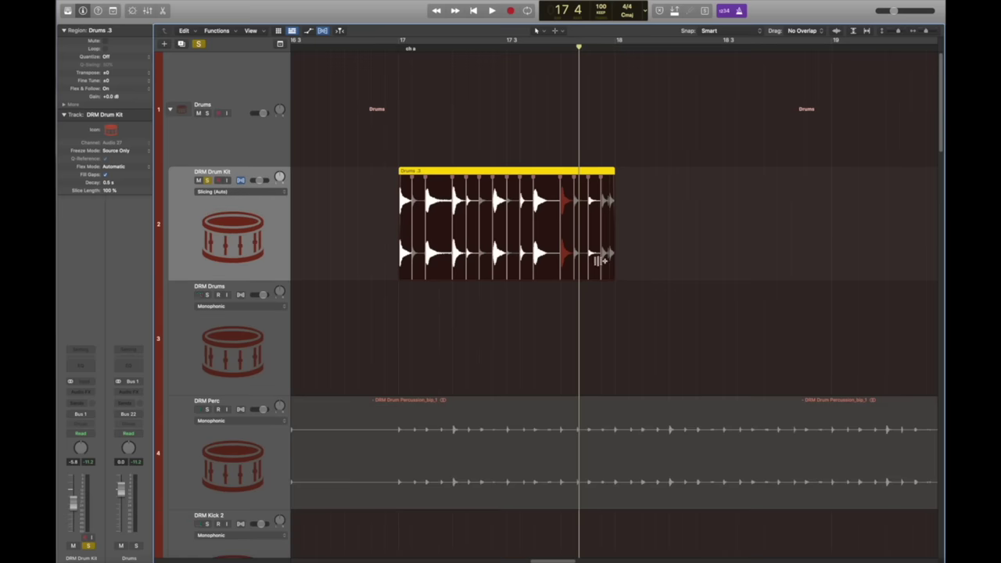
{"action": "left_click", "coordinate": [338, 268], "text": "ctrl+alt"}
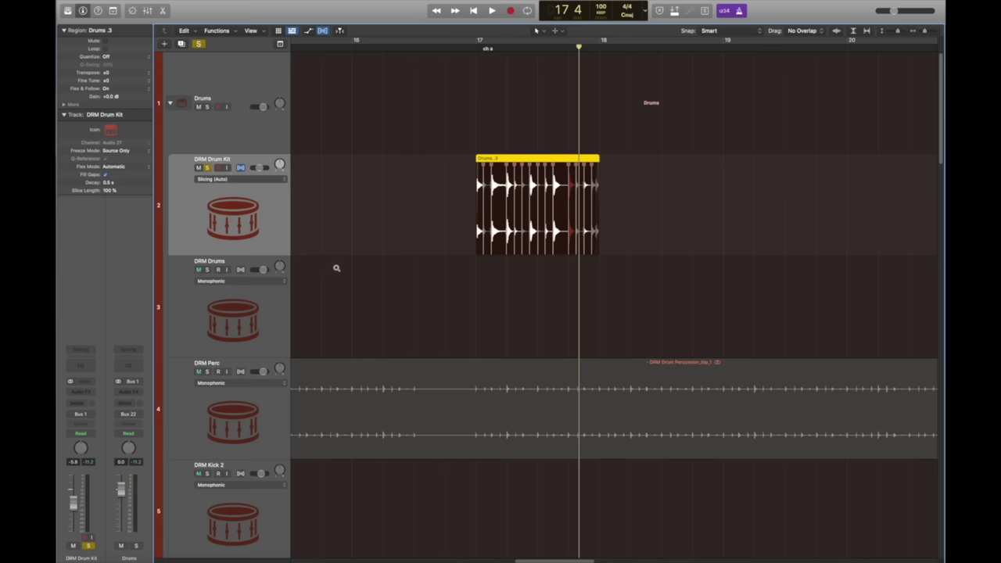
{"action": "left_click", "coordinate": [351, 192]}
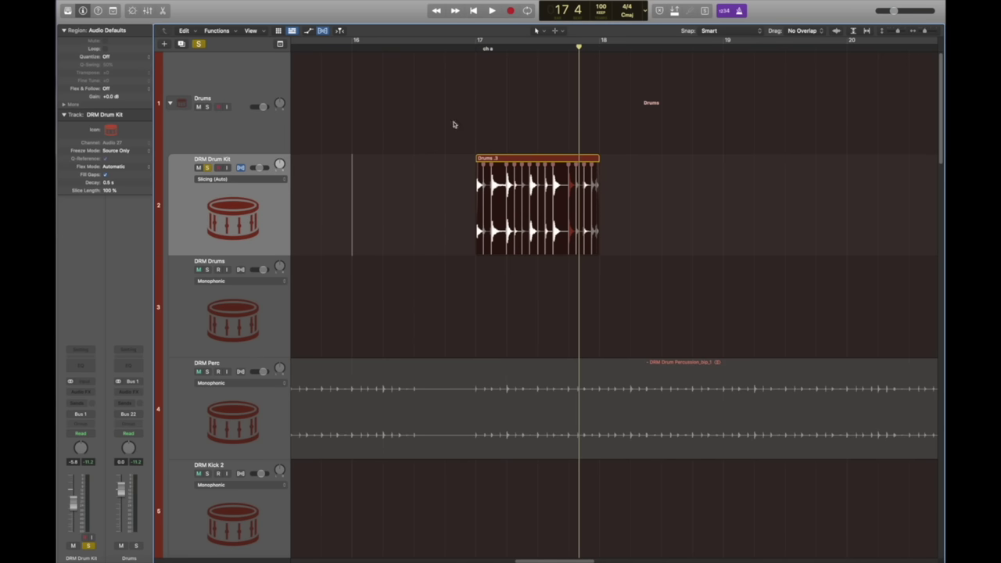
{"action": "key", "text": "space"}
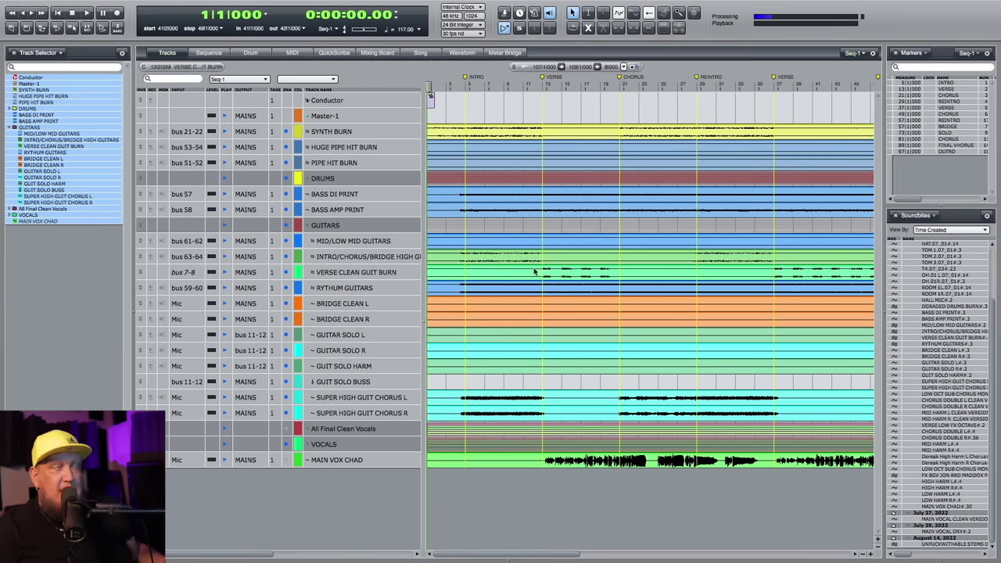
Select the GUITAR SOLO R track and zoom the timeline out until the whole song fits the Tracks window.
{"action": "left_click", "coordinate": [521, 346]}
{"action": "key", "text": "super+bracketleft"}
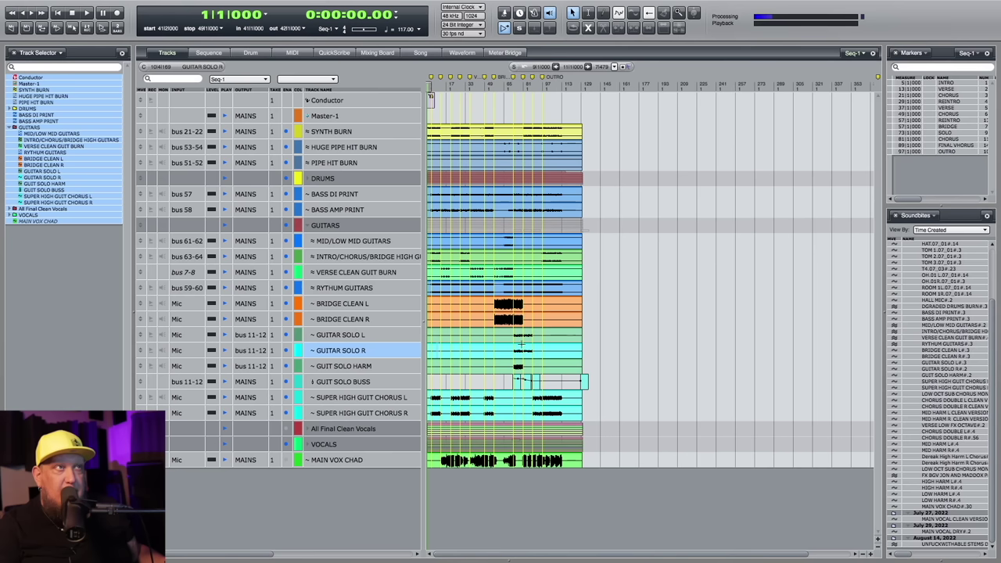
{"action": "key", "text": "super+bracketleft"}
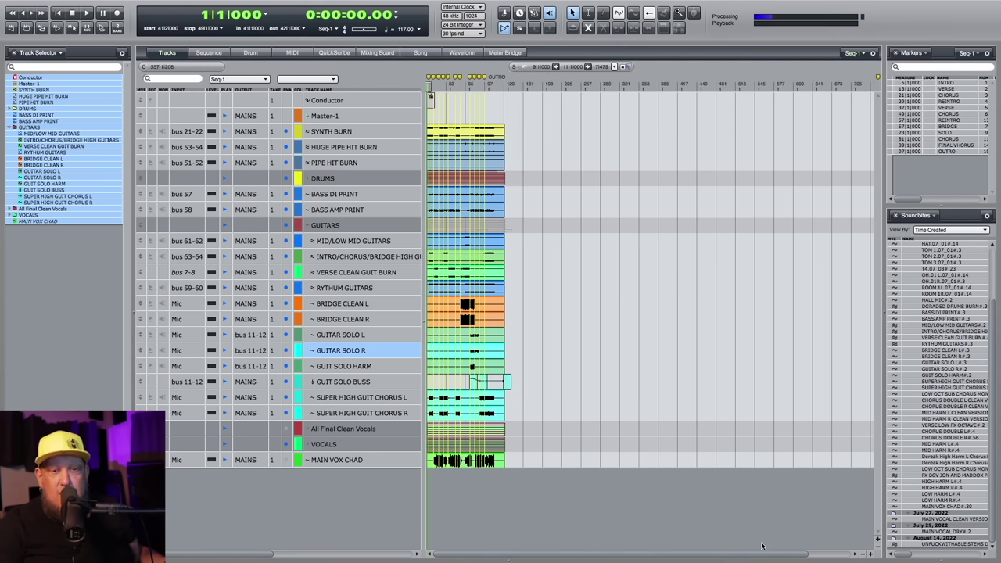
{"action": "left_click", "coordinate": [871, 554]}
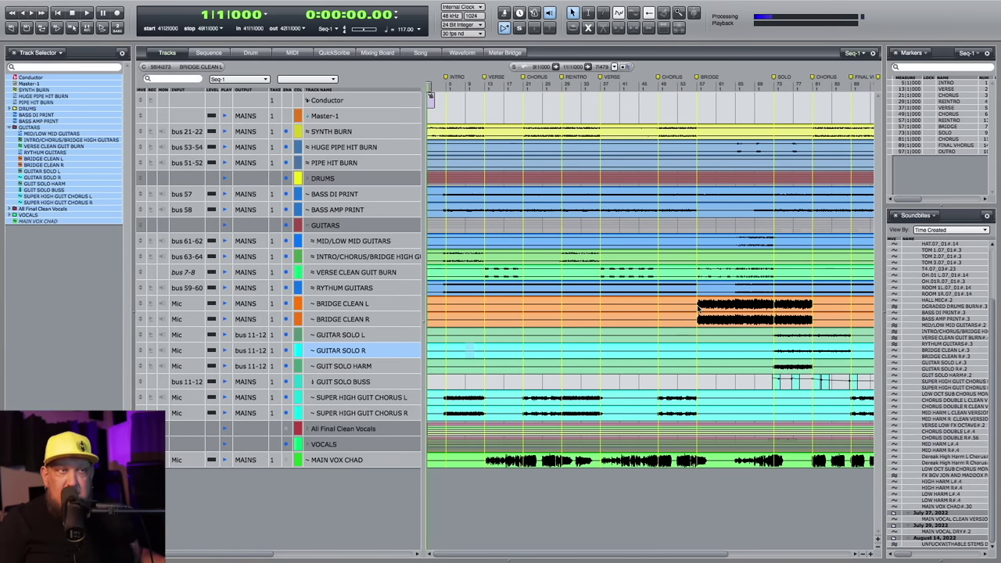
{"action": "key", "text": "super+bracketleft"}
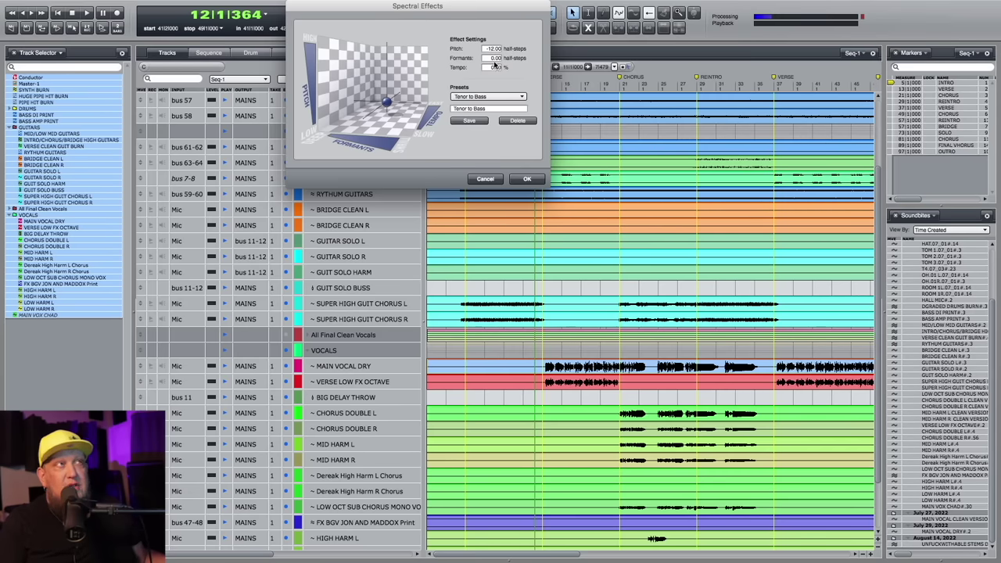
Center the Spectral Effects window, apply the Tenor to Bass −12 half-step shift, and play it back.
{"action": "left_click_drag", "start_coordinate": [500, 10], "coordinate": [577, 205]}
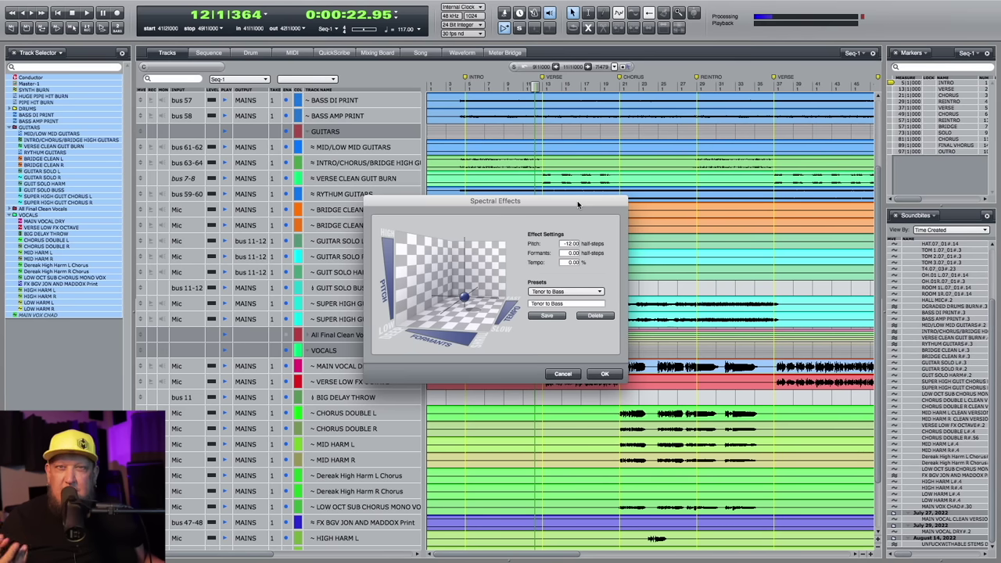
{"action": "key", "text": "Return"}
{"action": "key", "text": "space"}
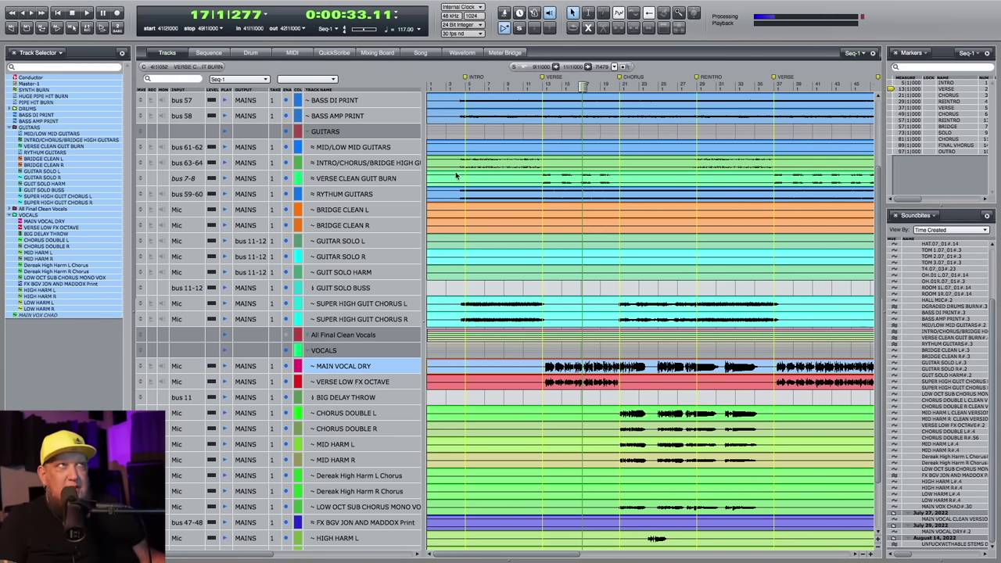
Play from bar 13 and move the MAIN VOCAL DRY Echo window up and right.
{"action": "left_click", "coordinate": [519, 29]}
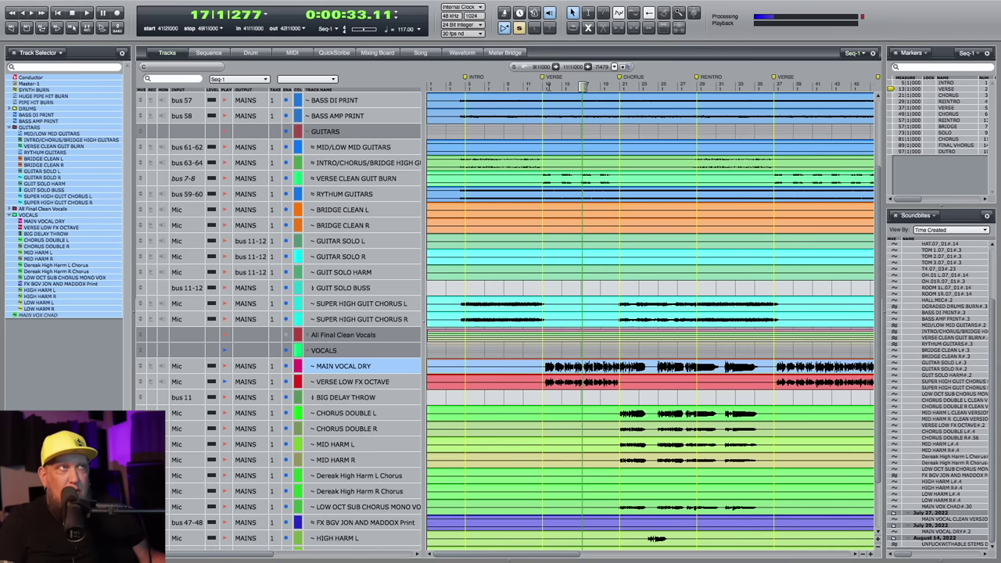
{"action": "left_click", "coordinate": [547, 86]}
{"action": "key", "text": "space"}
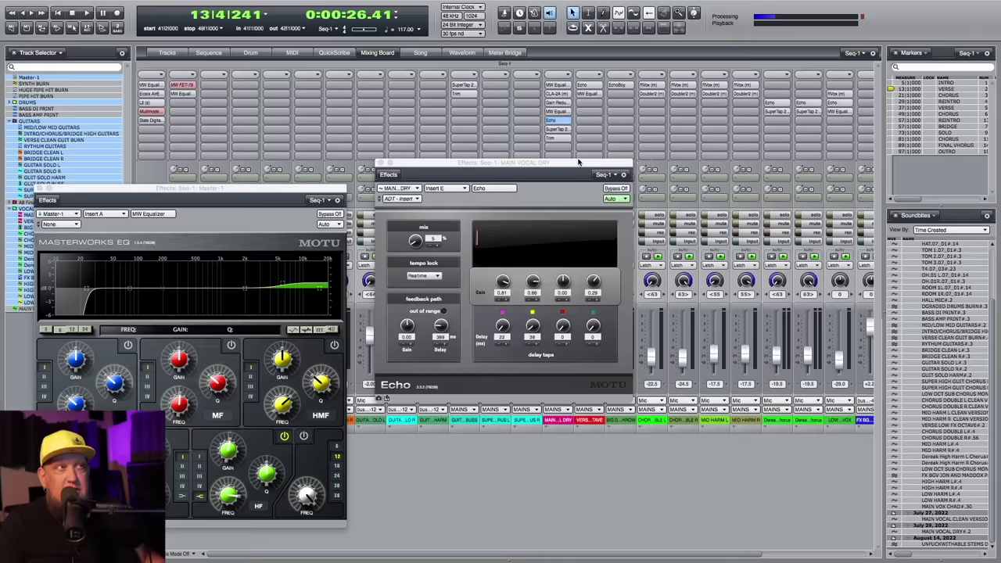
{"action": "left_click_drag", "start_coordinate": [579, 161], "coordinate": [628, 149]}
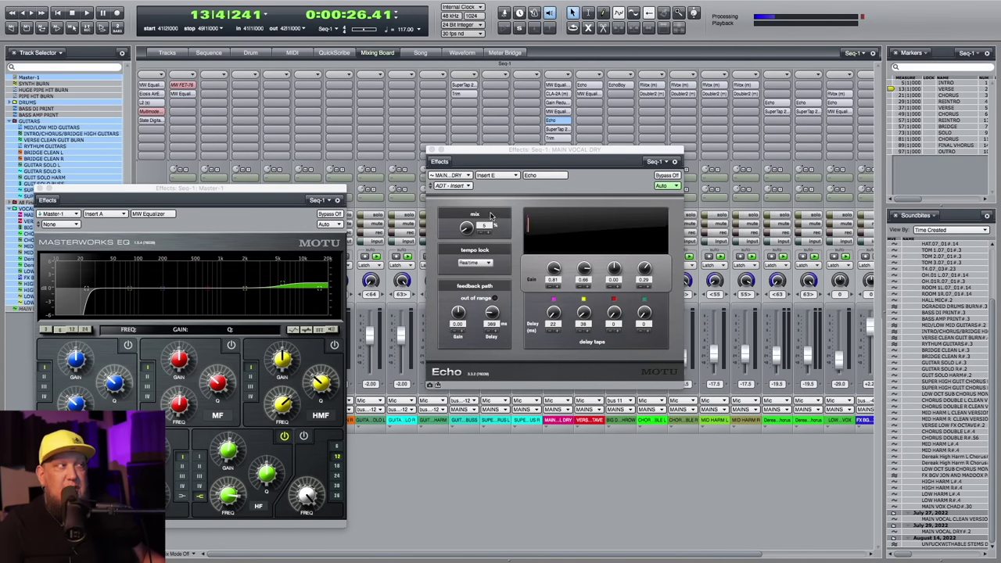
Turn on Solo Mode, raise the Echo mix on MAIN VOCAL DRY, and close the Echo window.
{"action": "left_click", "coordinate": [520, 30]}
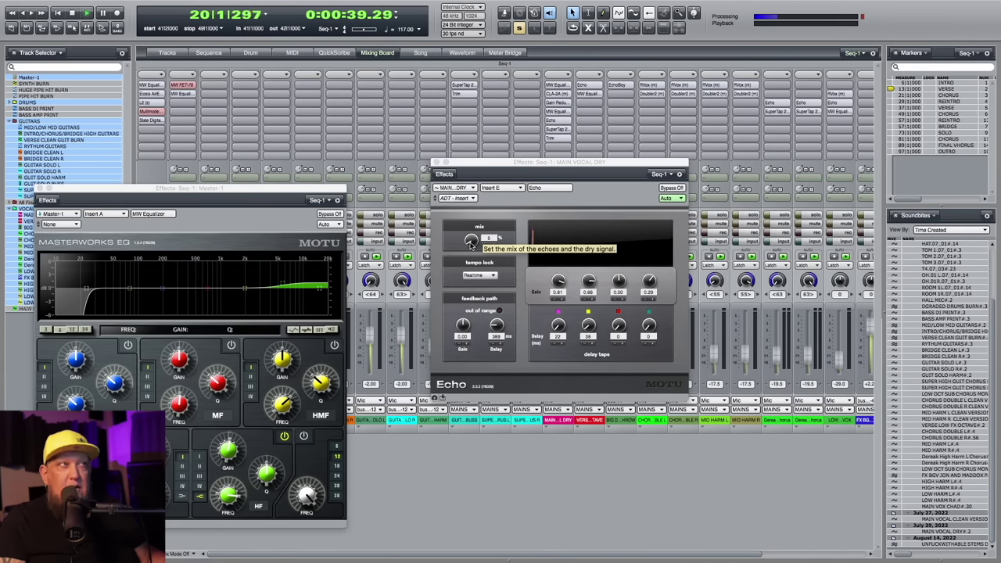
{"action": "left_click_drag", "start_coordinate": [470, 244], "coordinate": [470, 221]}
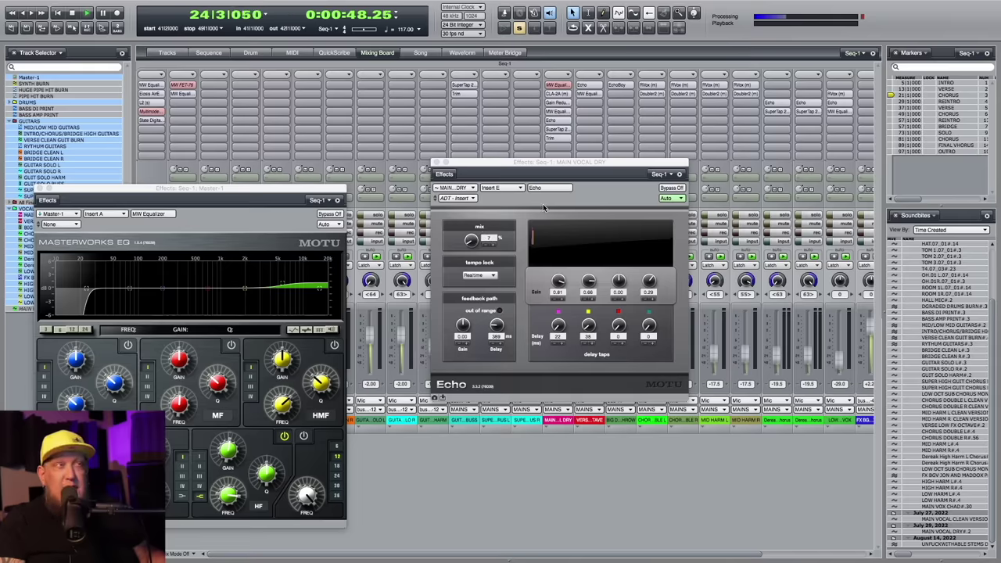
{"action": "key", "text": "super+w"}
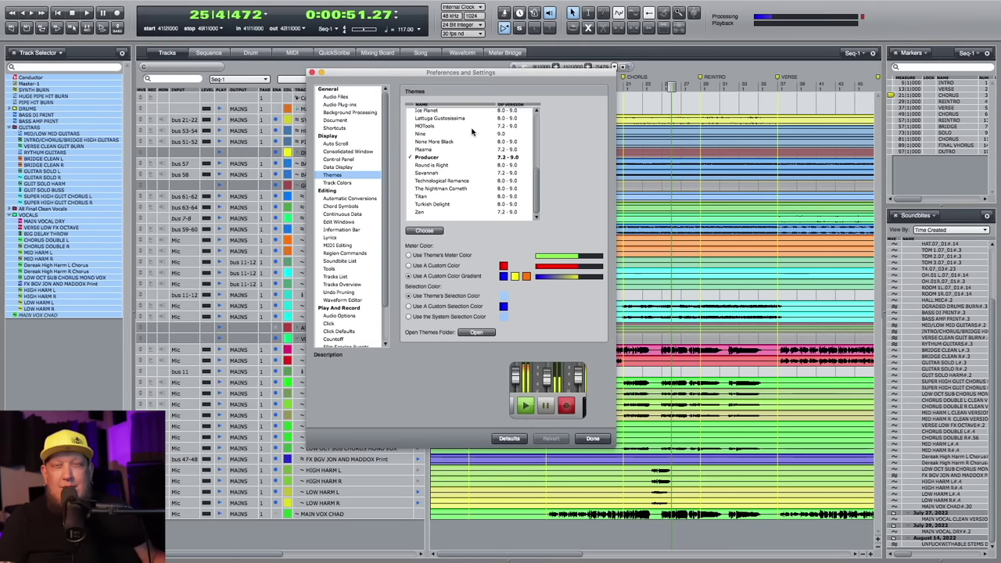
Preview the Producer, Titan, Zen, Round is Right and other themes.
{"action": "left_click", "coordinate": [470, 154]}
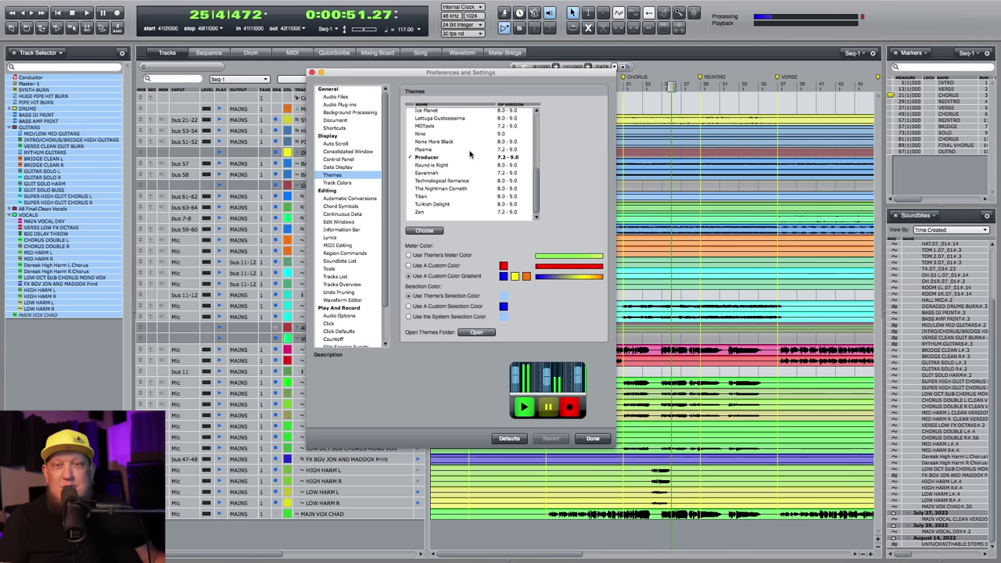
{"action": "left_click", "coordinate": [459, 196]}
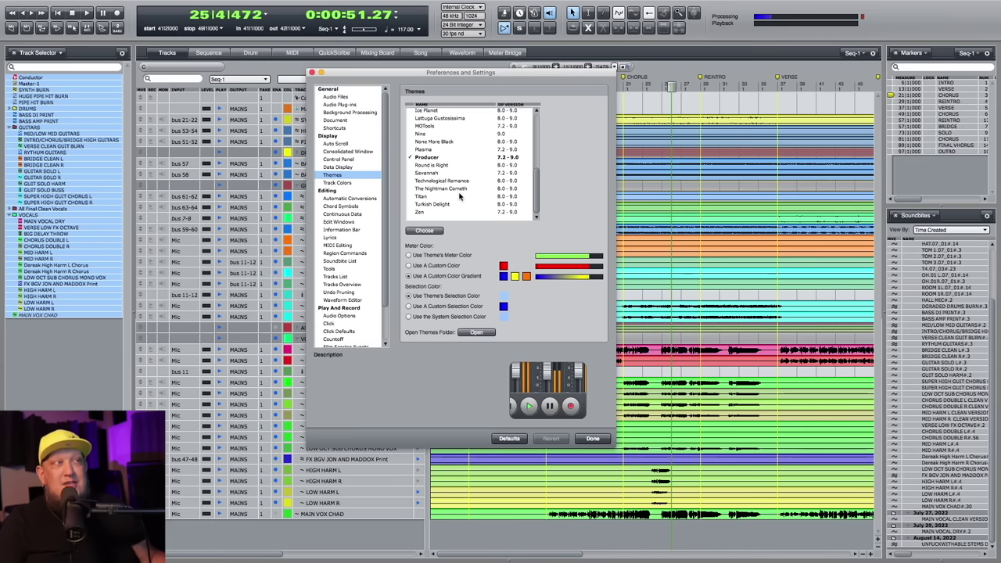
{"action": "left_click", "coordinate": [441, 212]}
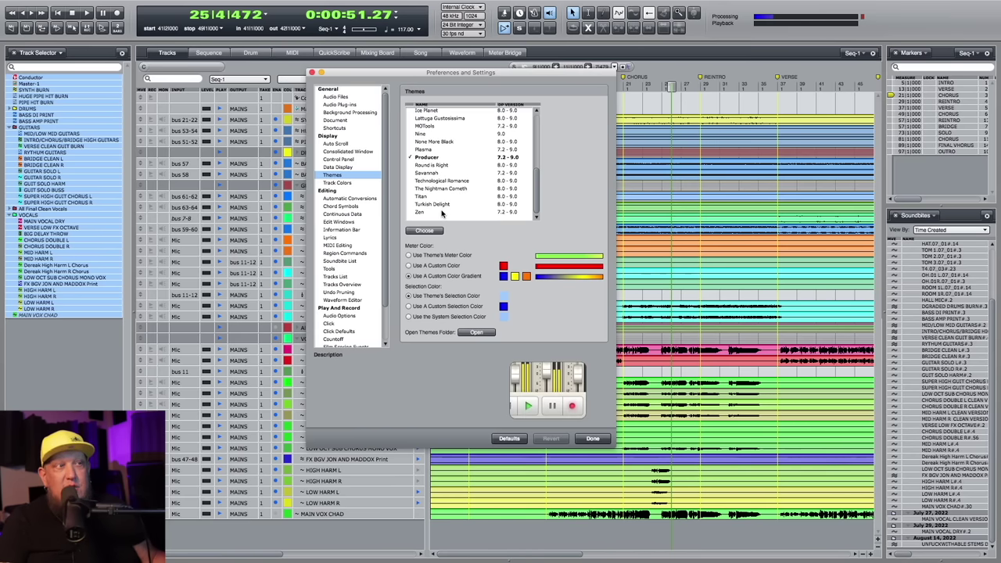
{"action": "left_click", "coordinate": [432, 205]}
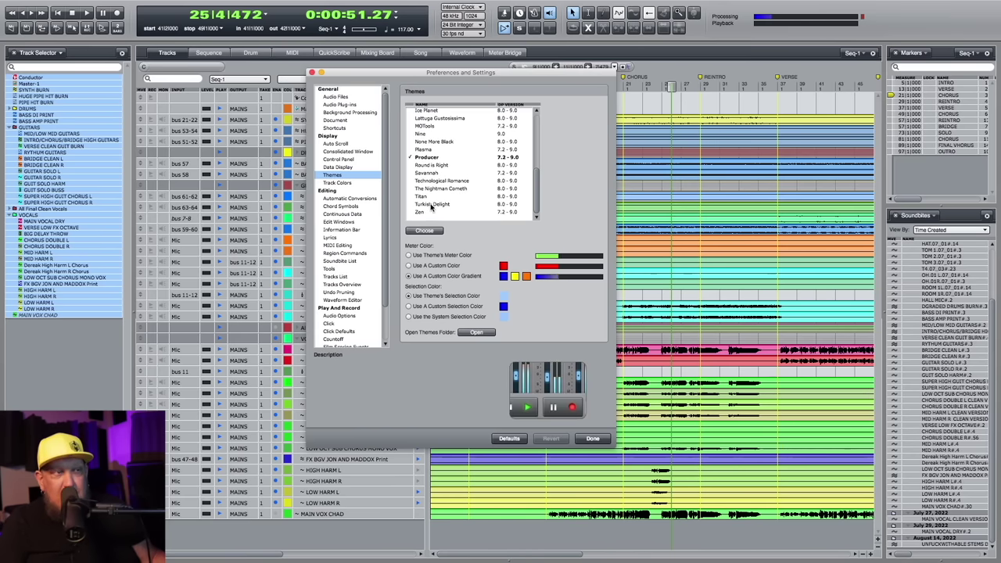
{"action": "left_click", "coordinate": [437, 196]}
{"action": "left_click", "coordinate": [438, 192]}
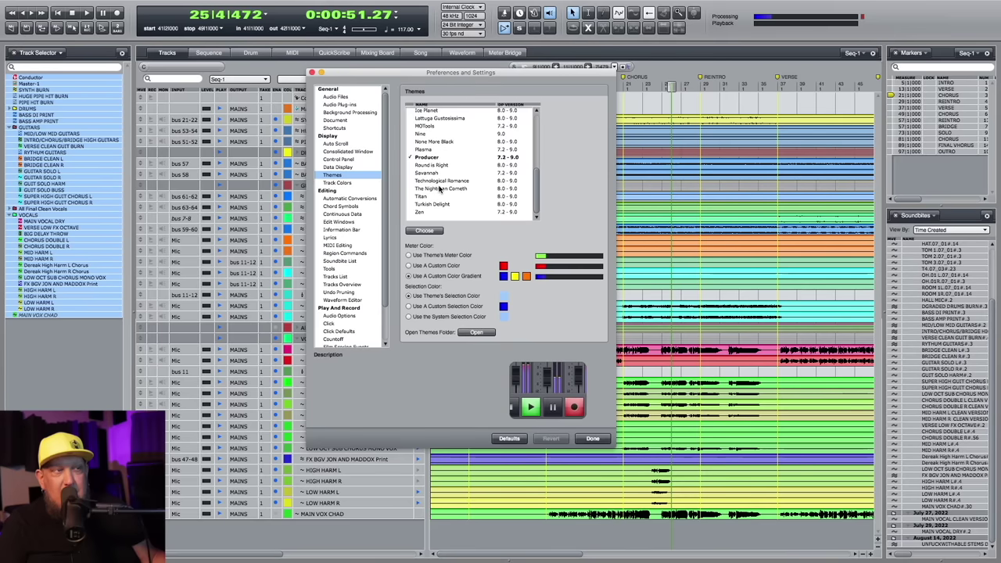
{"action": "left_click", "coordinate": [441, 185]}
{"action": "left_click", "coordinate": [442, 166]}
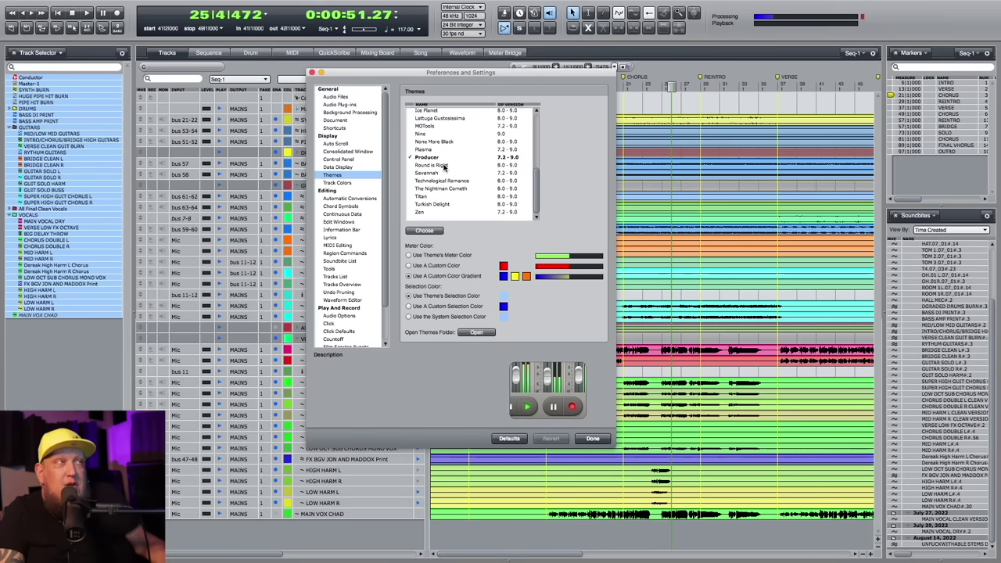
Apply the green Lattuga Gustosissima theme.
{"action": "scroll", "coordinate": [443, 166], "scroll_direction": "up", "scroll_amount": 2}
{"action": "left_click", "coordinate": [439, 143]}
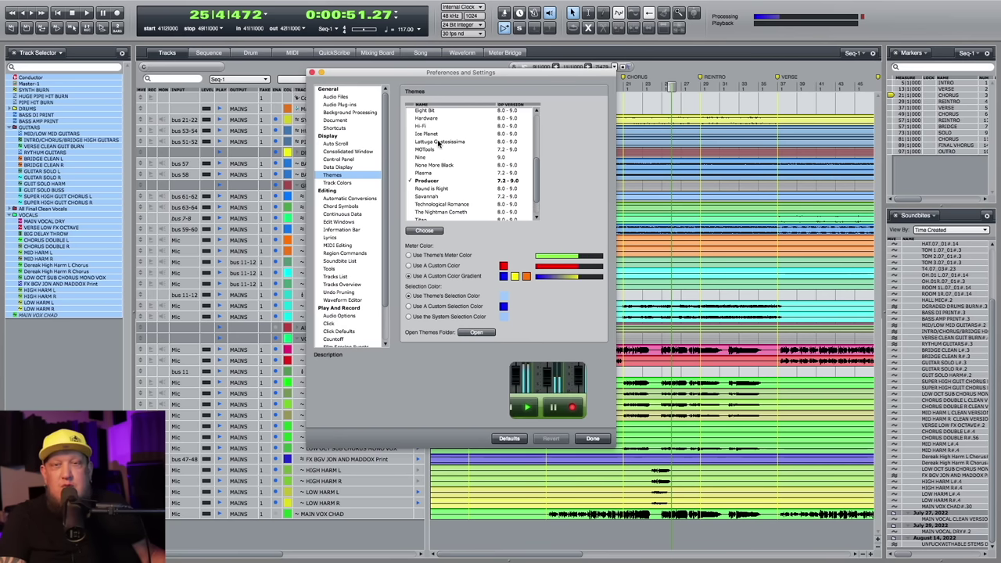
{"action": "double_click", "coordinate": [439, 141]}
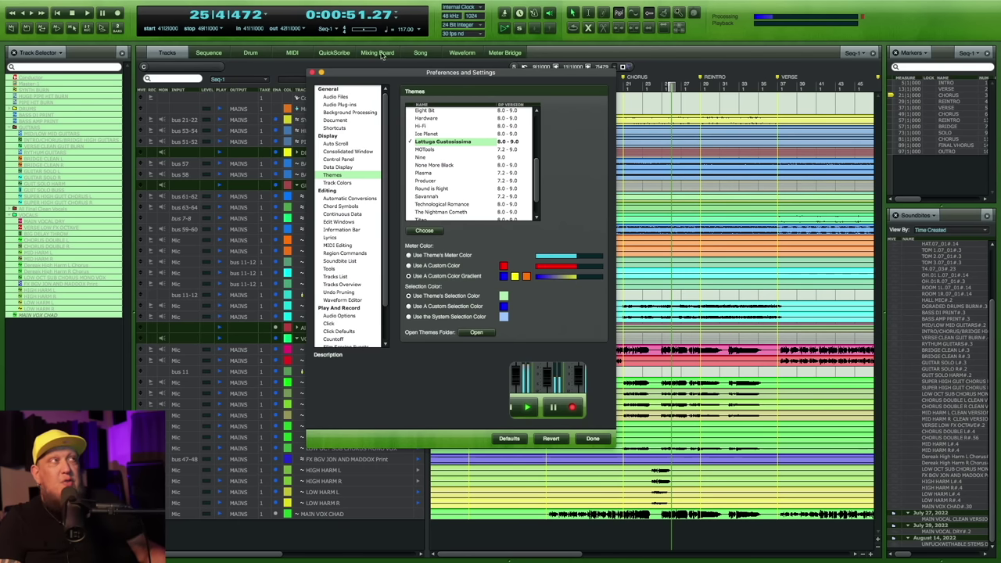
Try the Plasma, Technological Romance and wood Deluxe themes with the mixing board showing.
{"action": "left_click", "coordinate": [378, 52]}
{"action": "double_click", "coordinate": [422, 173]}
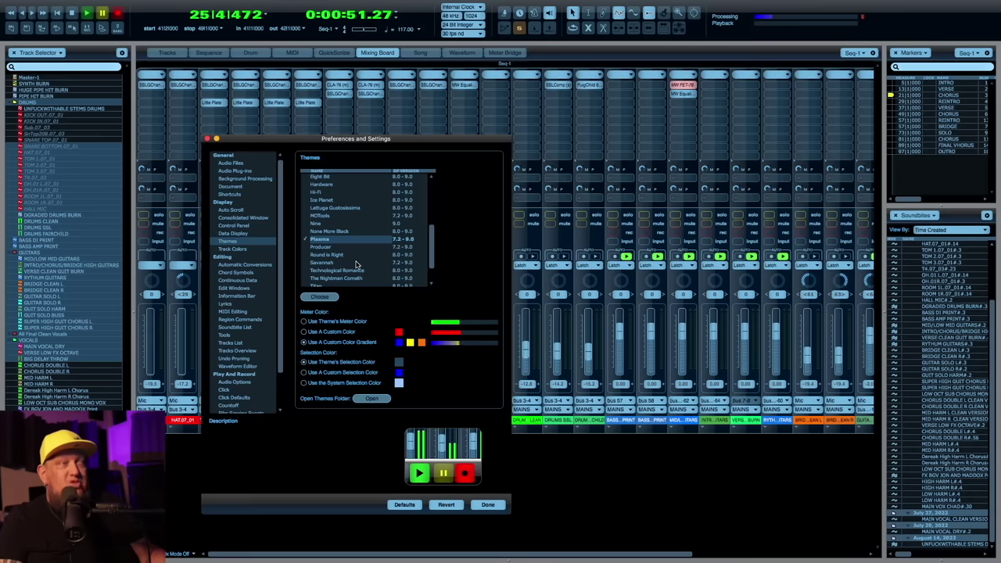
{"action": "double_click", "coordinate": [348, 247]}
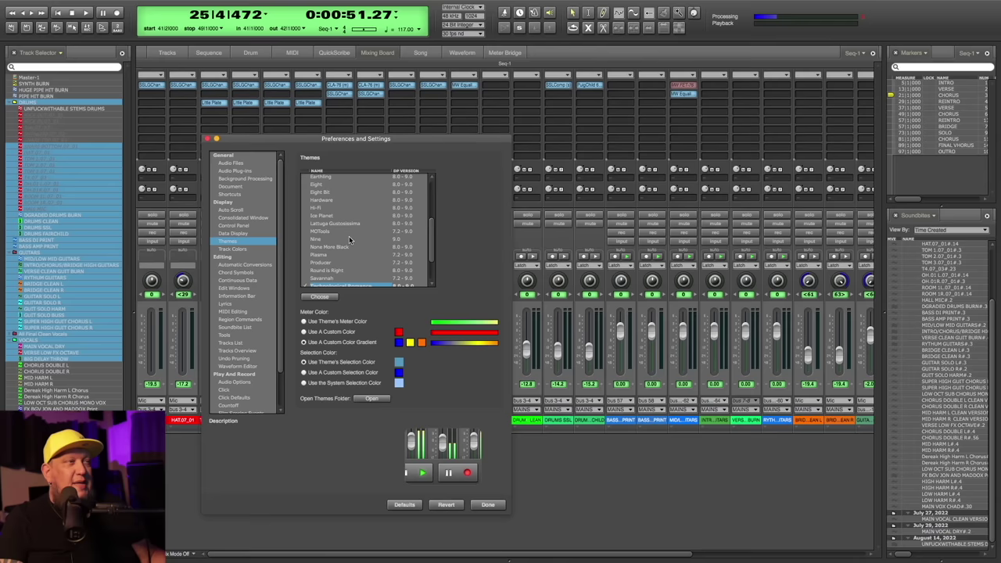
{"action": "left_click", "coordinate": [319, 223]}
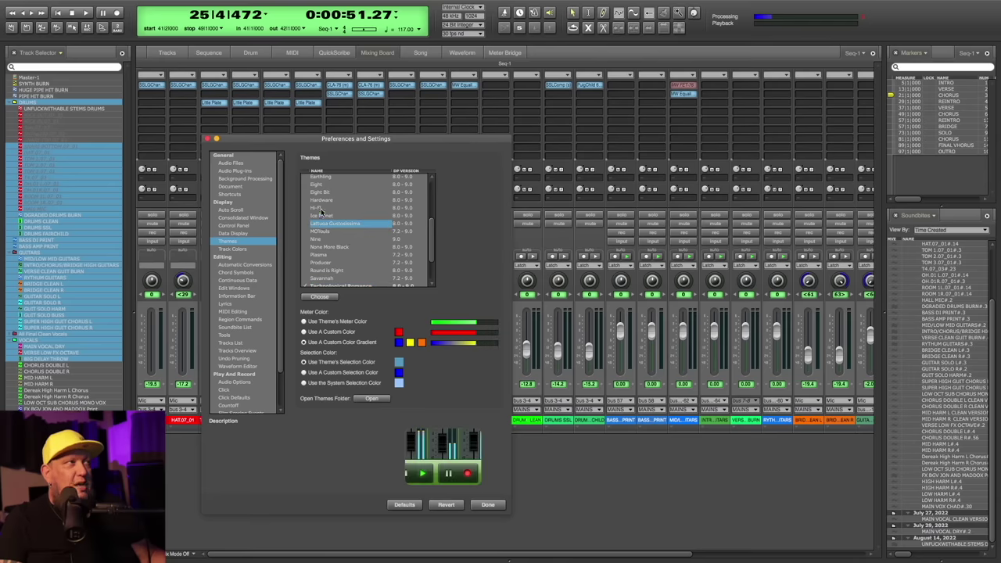
{"action": "double_click", "coordinate": [320, 209]}
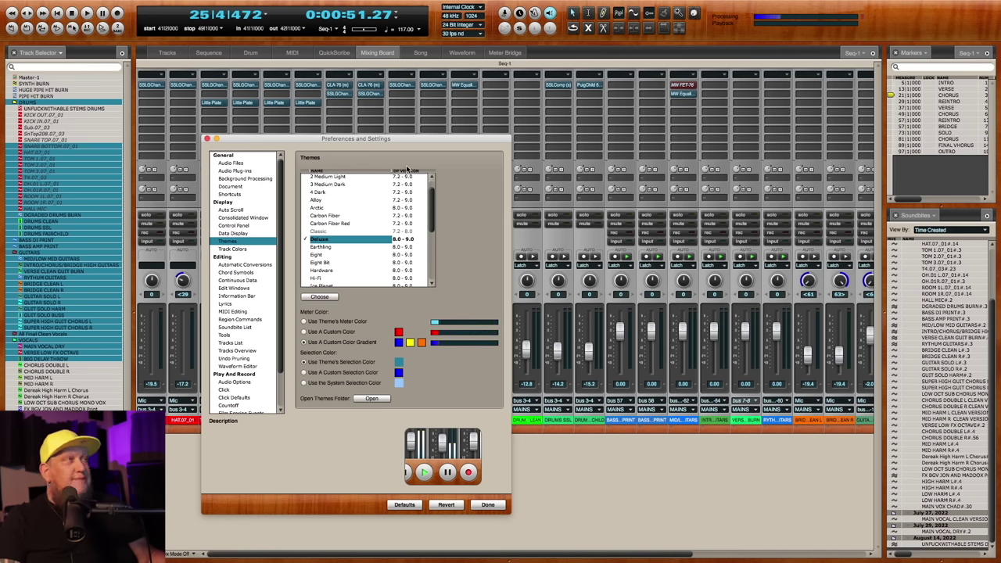
Choose the grey Producer theme and close Preferences with Done.
{"action": "left_click_drag", "start_coordinate": [356, 138], "coordinate": [487, 34]}
{"action": "scroll", "coordinate": [520, 152], "scroll_direction": "up", "scroll_amount": 2}
{"action": "scroll", "coordinate": [520, 153], "scroll_direction": "down", "scroll_amount": 5}
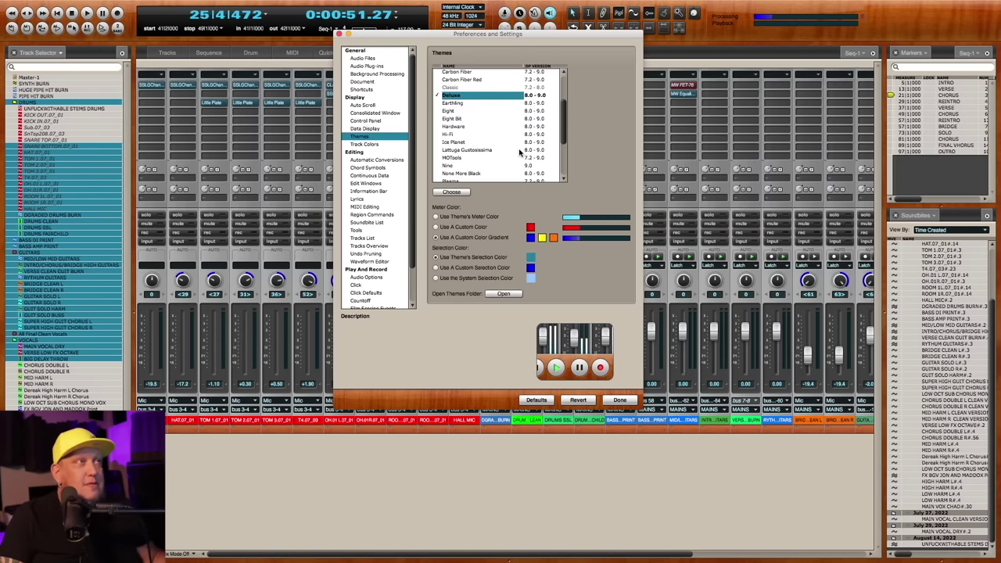
{"action": "scroll", "coordinate": [521, 153], "scroll_direction": "down", "scroll_amount": 5}
{"action": "scroll", "coordinate": [458, 162], "scroll_direction": "up", "scroll_amount": 2}
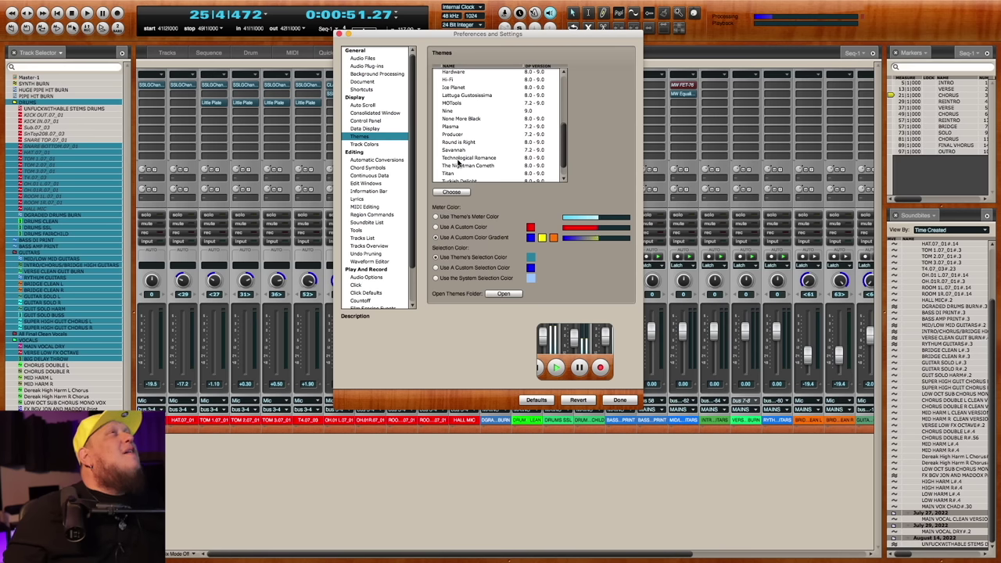
{"action": "left_click", "coordinate": [454, 134]}
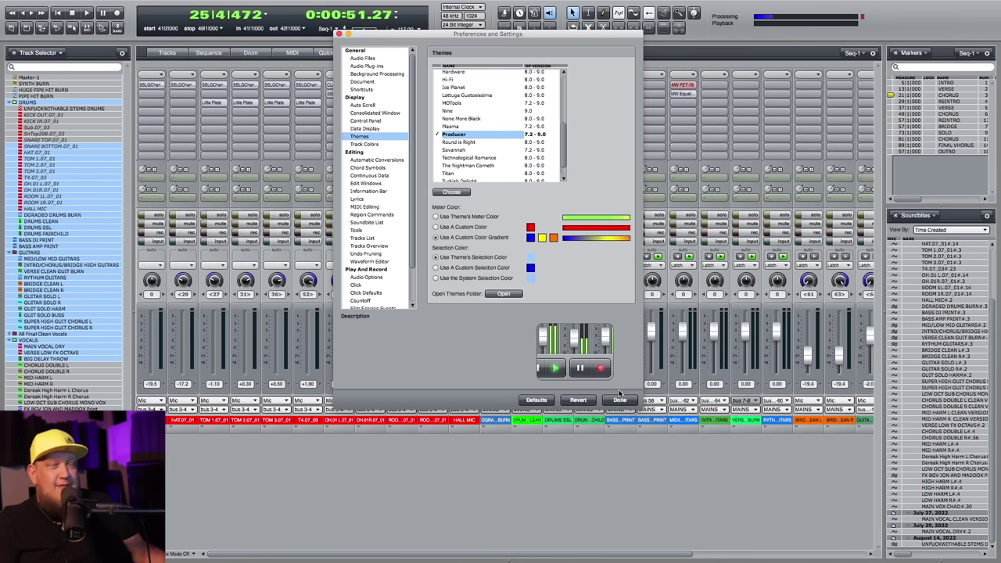
{"action": "left_click", "coordinate": [618, 400]}
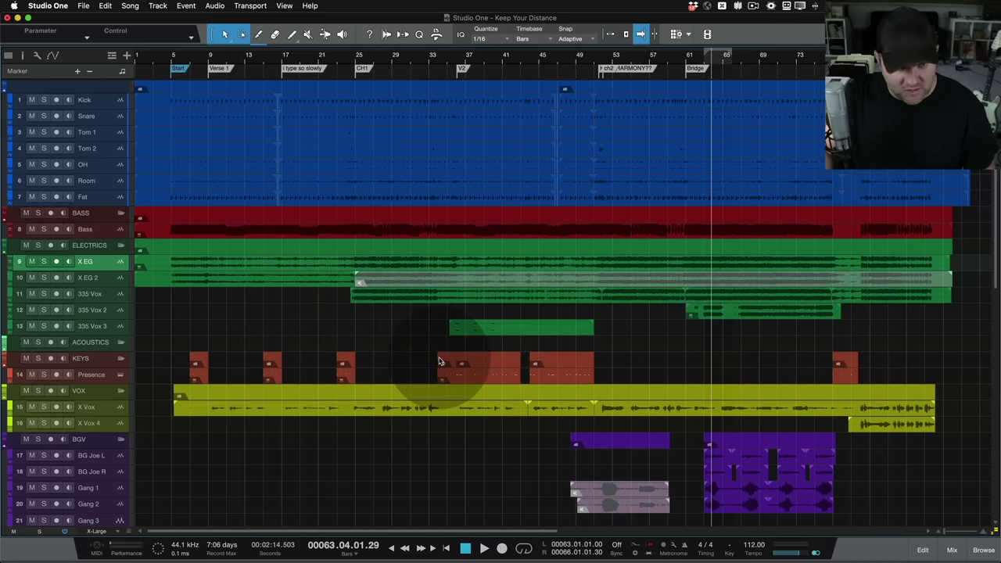
Open the Console with F3 and lower the VOX and KEYS faders slightly.
{"action": "key", "text": "F3"}
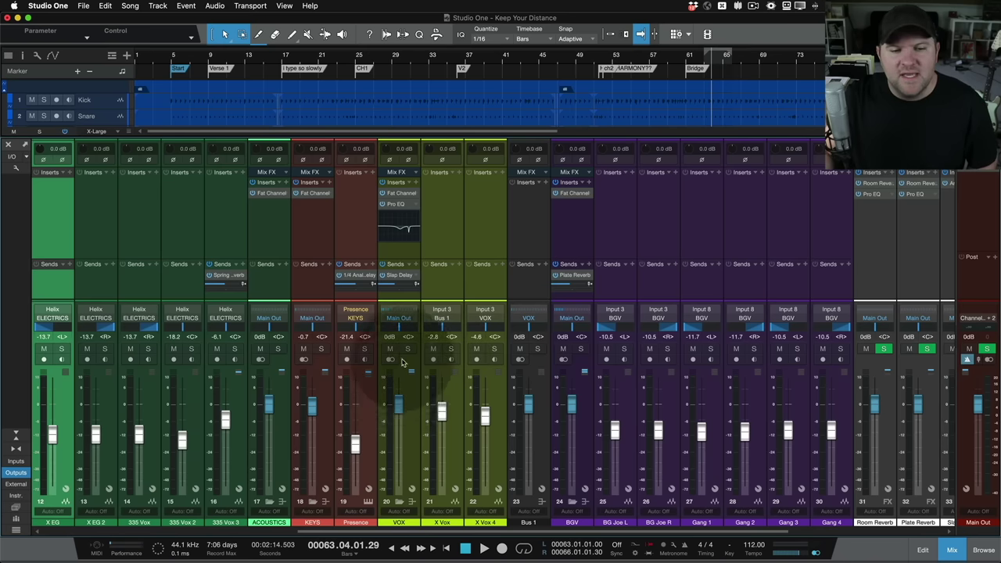
{"action": "left_click_drag", "start_coordinate": [397, 404], "coordinate": [398, 405]}
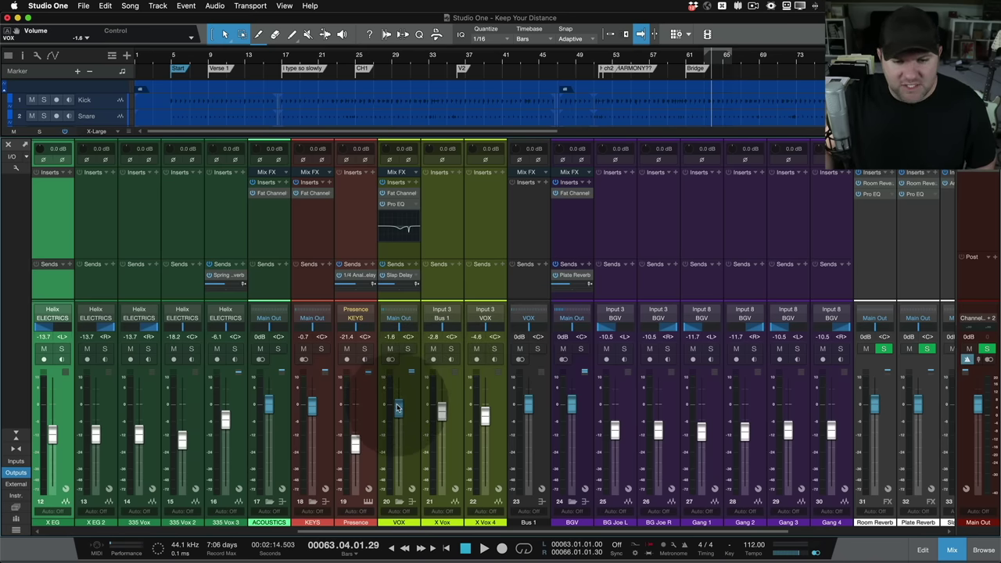
{"action": "left_click_drag", "start_coordinate": [311, 406], "coordinate": [312, 412]}
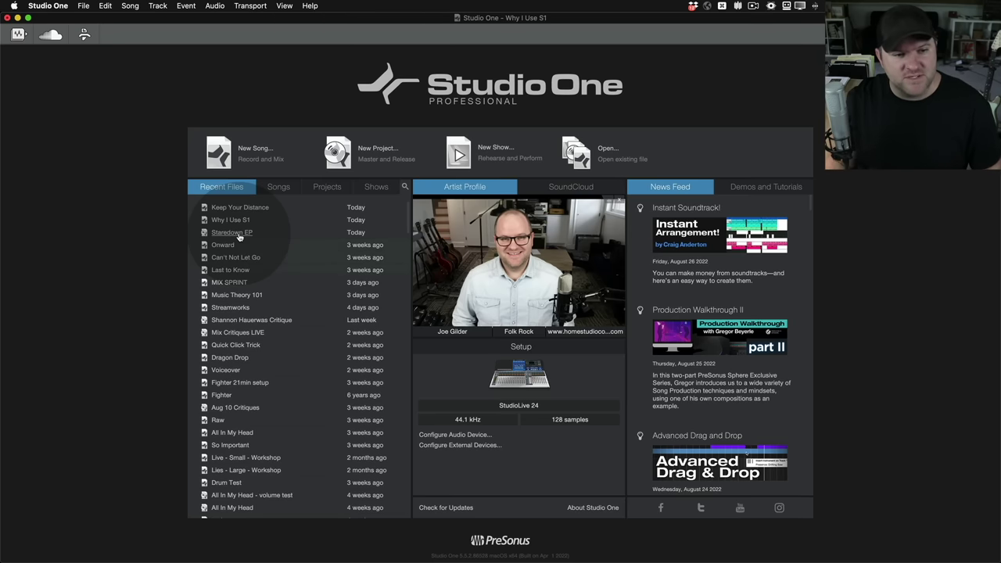
Load Staredown EP from Recent Files on the Start page.
{"action": "left_click", "coordinate": [239, 235]}
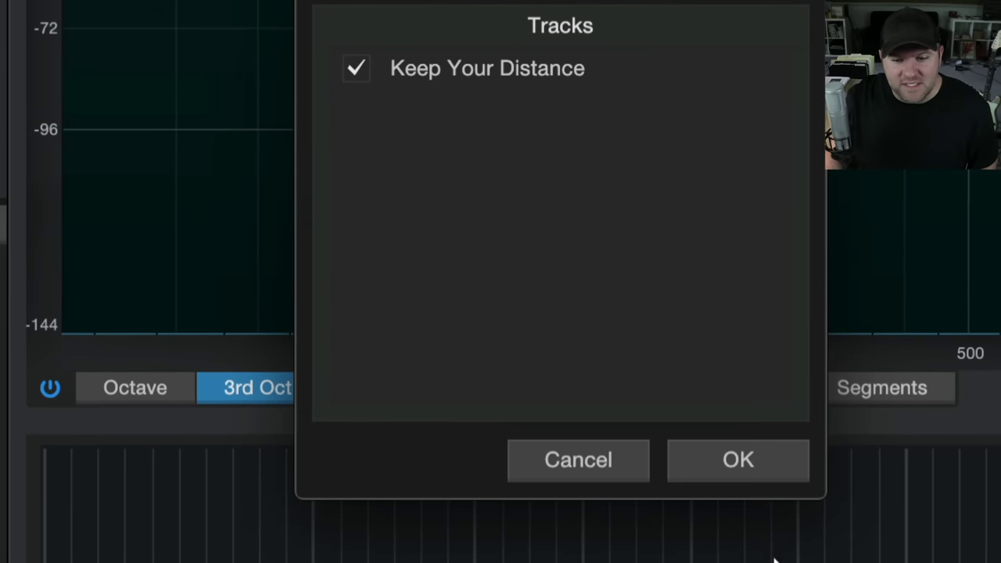
Confirm updating the Keep Your Distance mastering file, dismiss the notice, and play the album.
{"action": "left_click", "coordinate": [745, 463]}
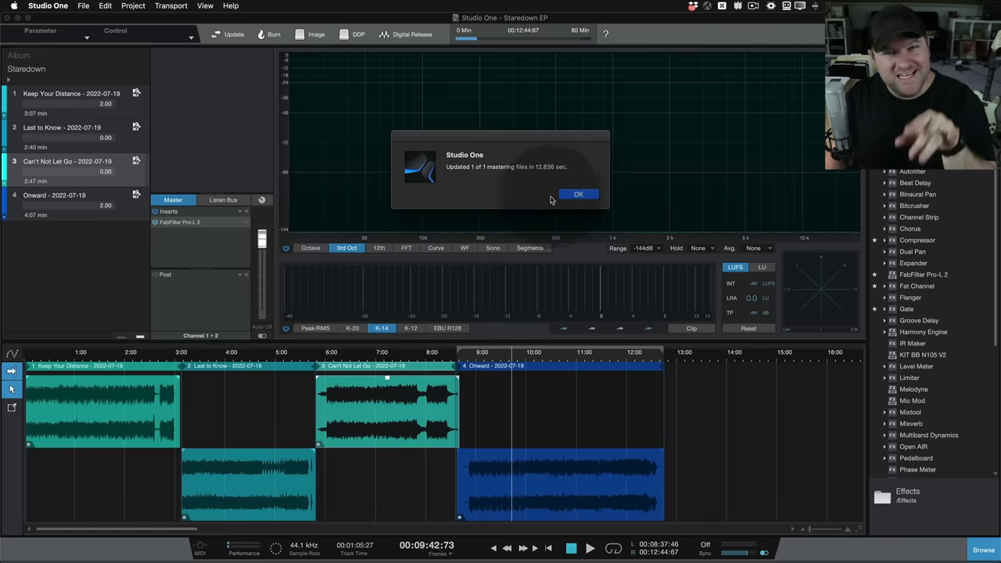
{"action": "left_click", "coordinate": [577, 195]}
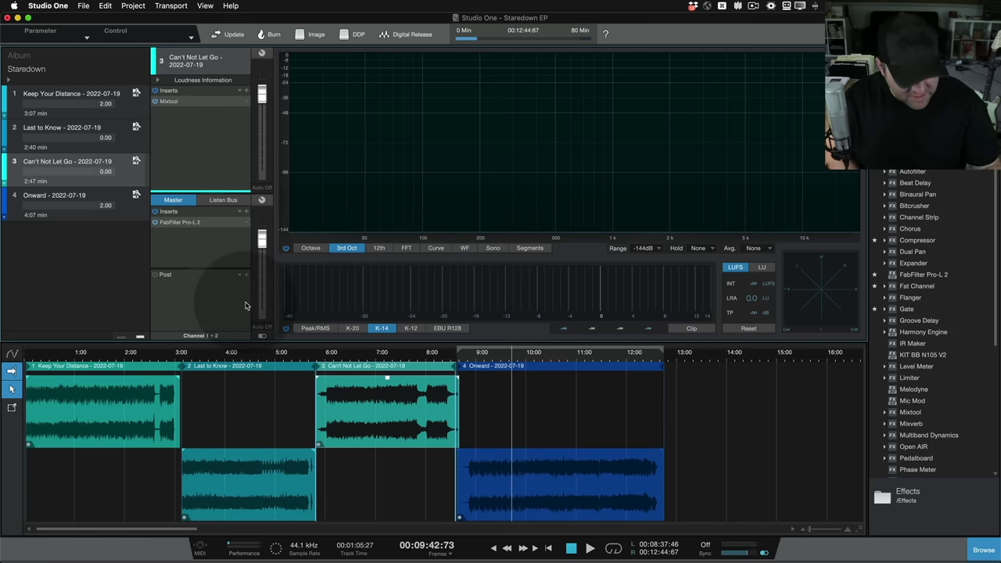
{"action": "key", "text": "space"}
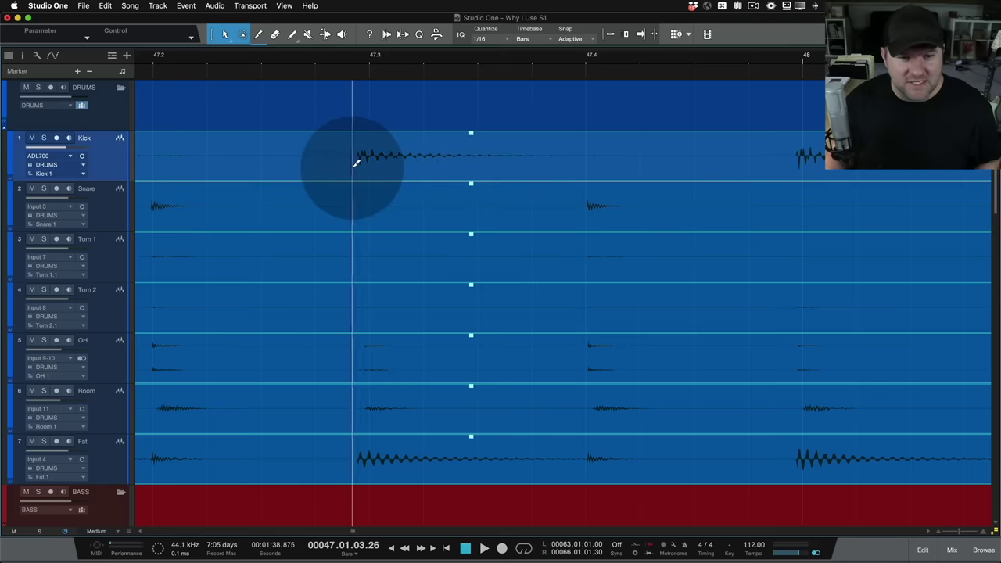
Split the drum events at two points, move the middle section later, and slip its audio later.
{"action": "left_click", "coordinate": [354, 162], "text": "alt"}
{"action": "left_click", "coordinate": [788, 169], "text": "alt"}
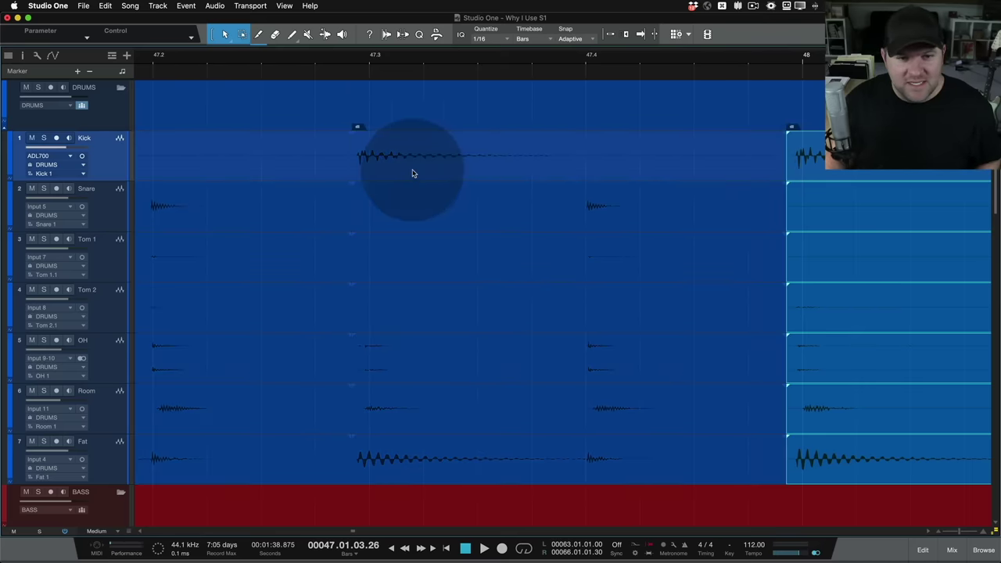
{"action": "left_click", "coordinate": [417, 172]}
{"action": "left_click_drag", "start_coordinate": [422, 174], "coordinate": [465, 177]}
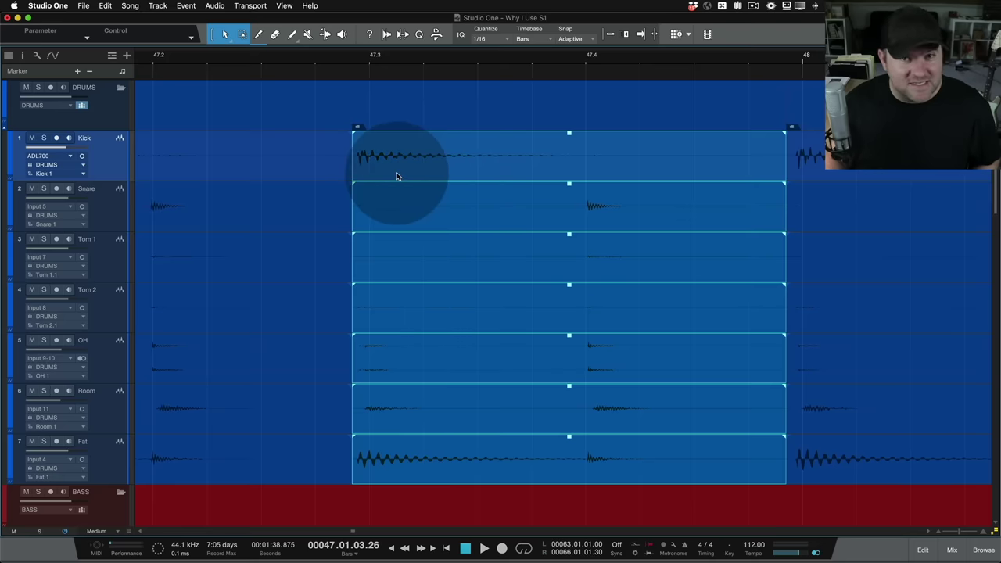
{"action": "left_click_drag", "start_coordinate": [397, 175], "coordinate": [617, 227]}
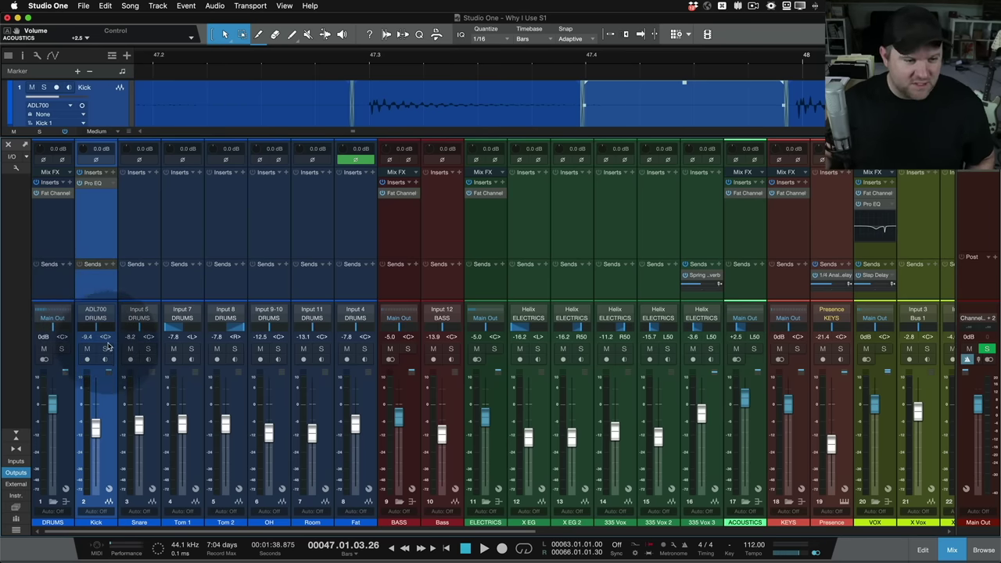
Solo Kick and Tom 1, clear solos, then briefly solo and unsolo the Room channel.
{"action": "left_click", "coordinate": [105, 349]}
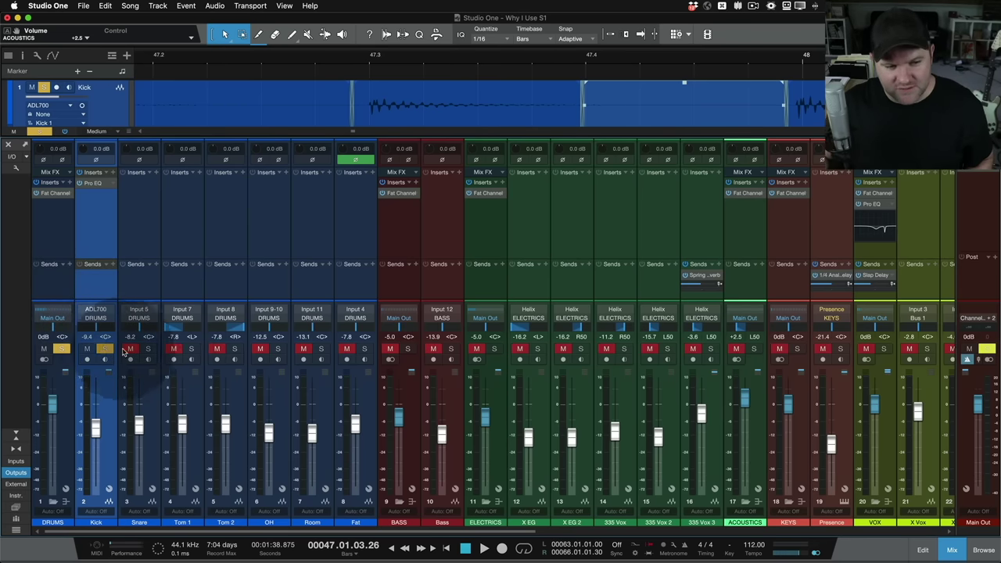
{"action": "left_click", "coordinate": [191, 349]}
{"action": "left_click", "coordinate": [133, 352]}
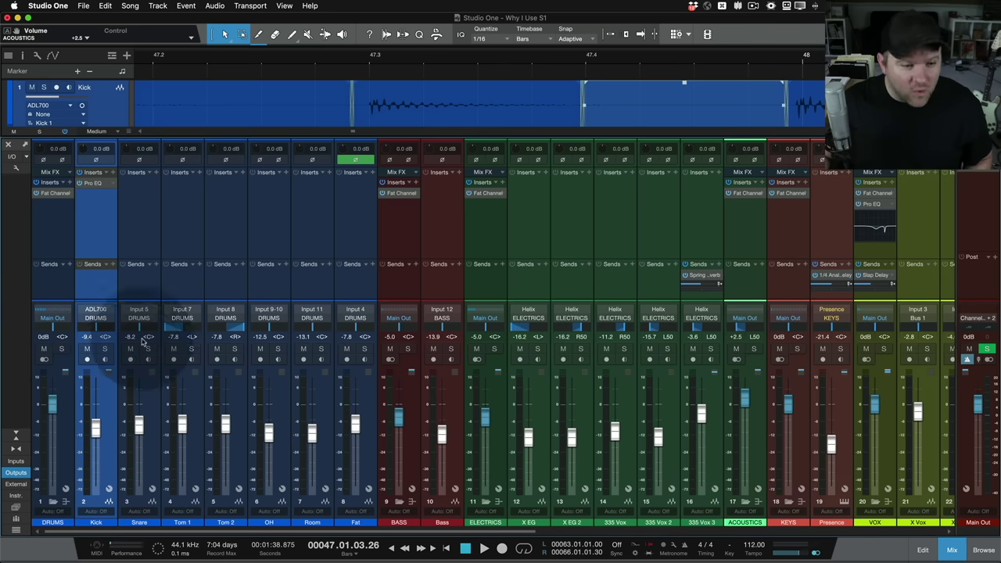
{"action": "left_click", "coordinate": [361, 295], "text": "shift"}
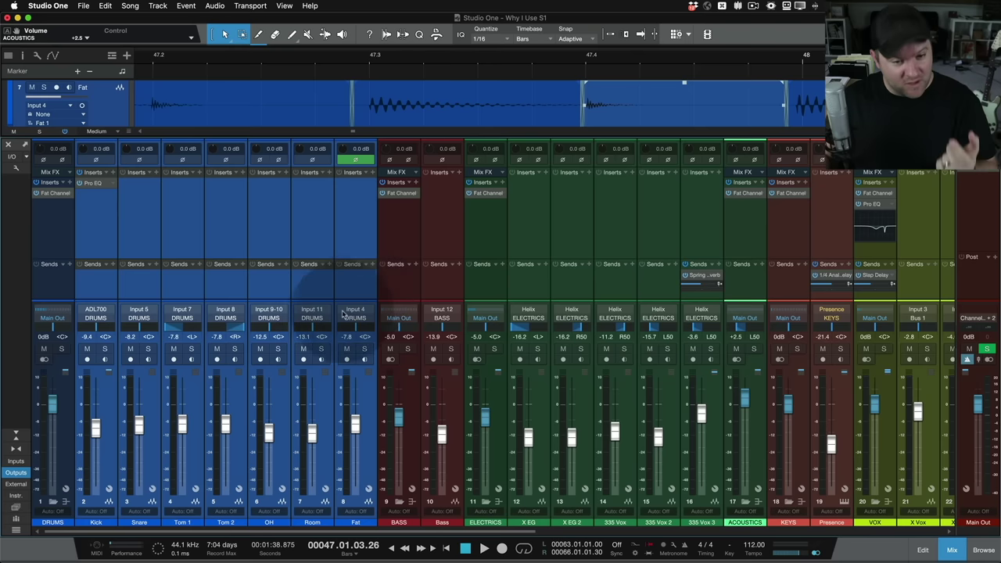
{"action": "left_click", "coordinate": [322, 350]}
{"action": "left_click", "coordinate": [322, 349]}
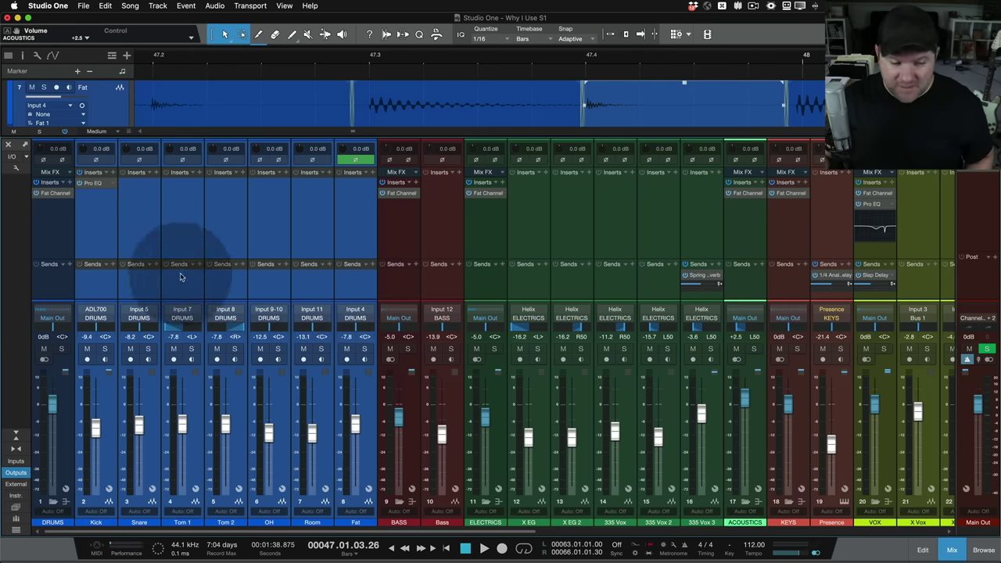
Solo and unsolo the DRUMS bus, then select the Kick channel.
{"action": "left_click", "coordinate": [67, 280]}
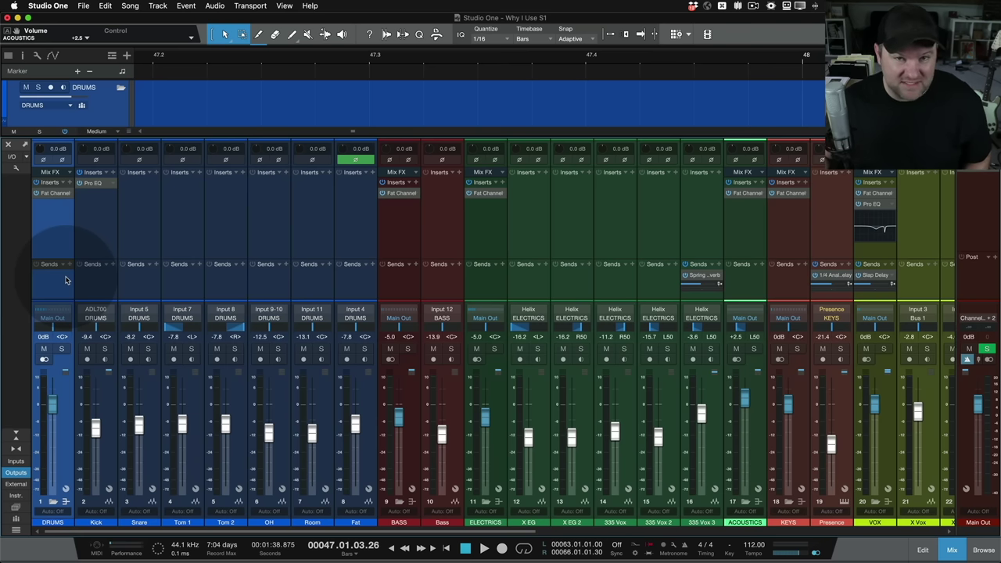
{"action": "left_click", "coordinate": [62, 349]}
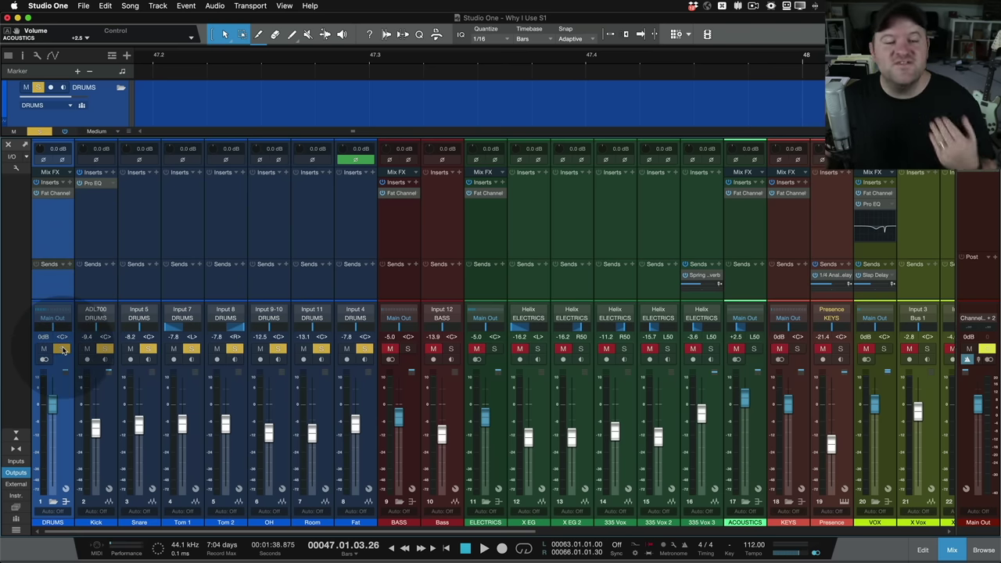
{"action": "left_click", "coordinate": [64, 350]}
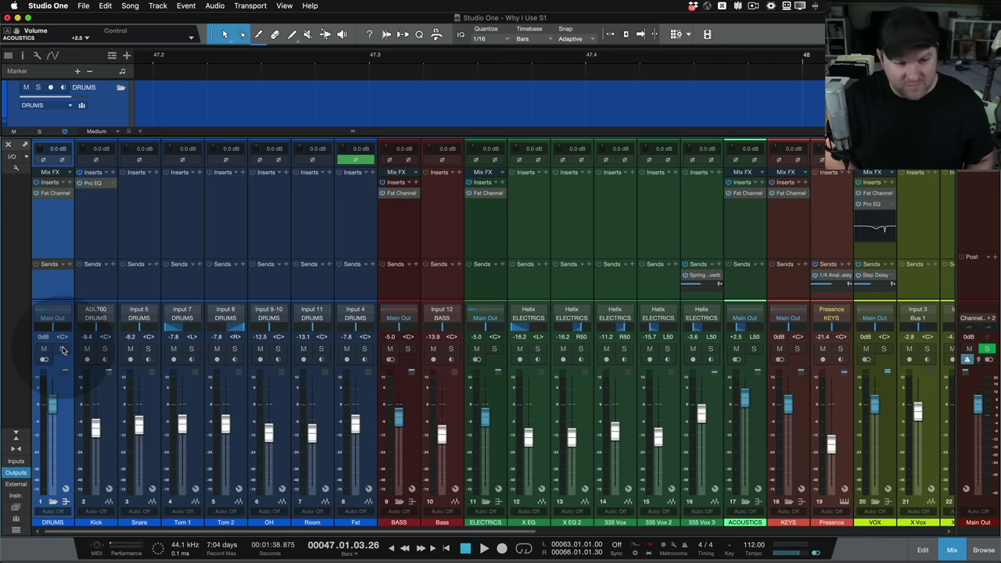
{"action": "left_click", "coordinate": [102, 293]}
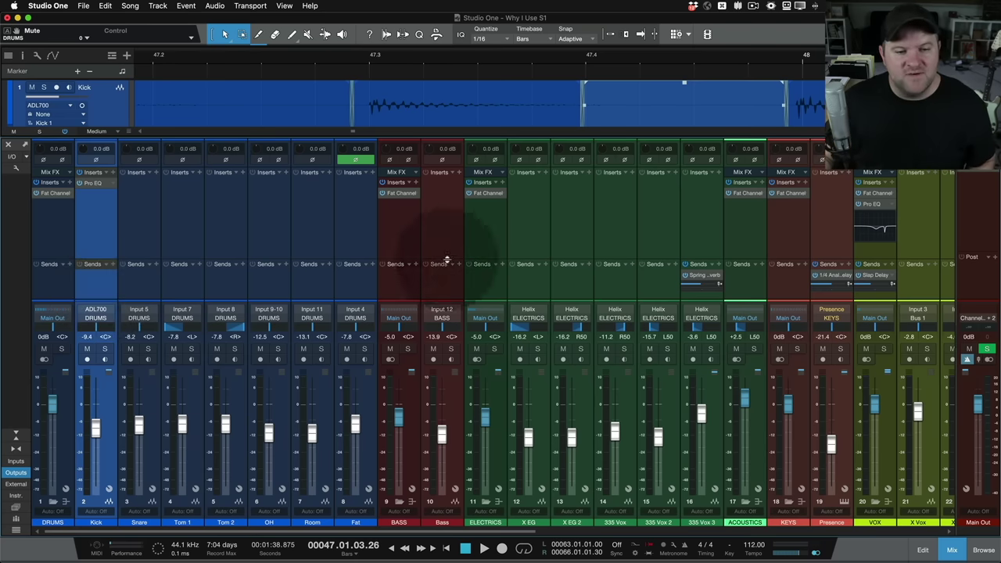
Raise the Kick through X EG 2 faders together and pan them further left.
{"action": "left_click", "coordinate": [553, 282], "text": "shift"}
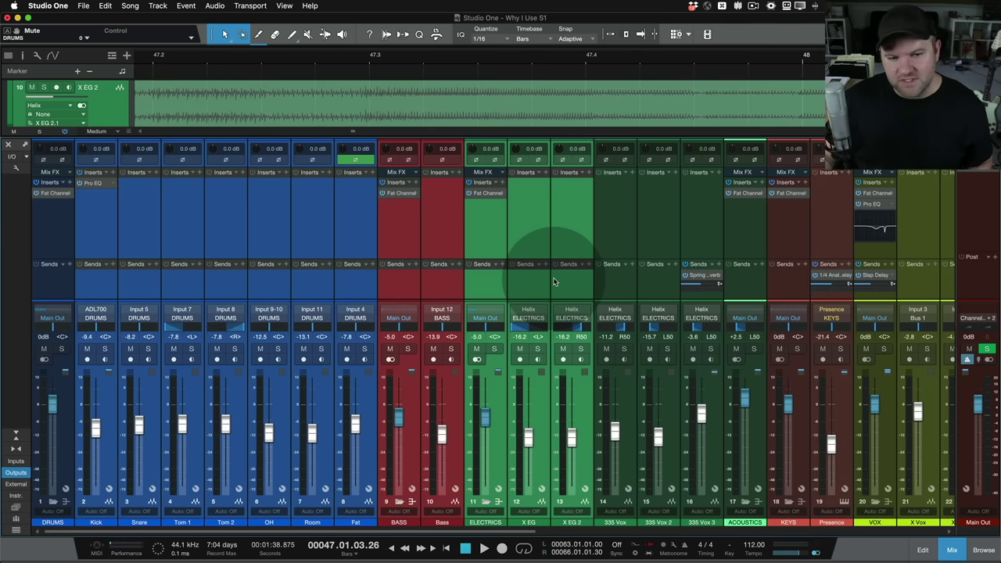
{"action": "left_click_drag", "start_coordinate": [312, 432], "coordinate": [312, 426]}
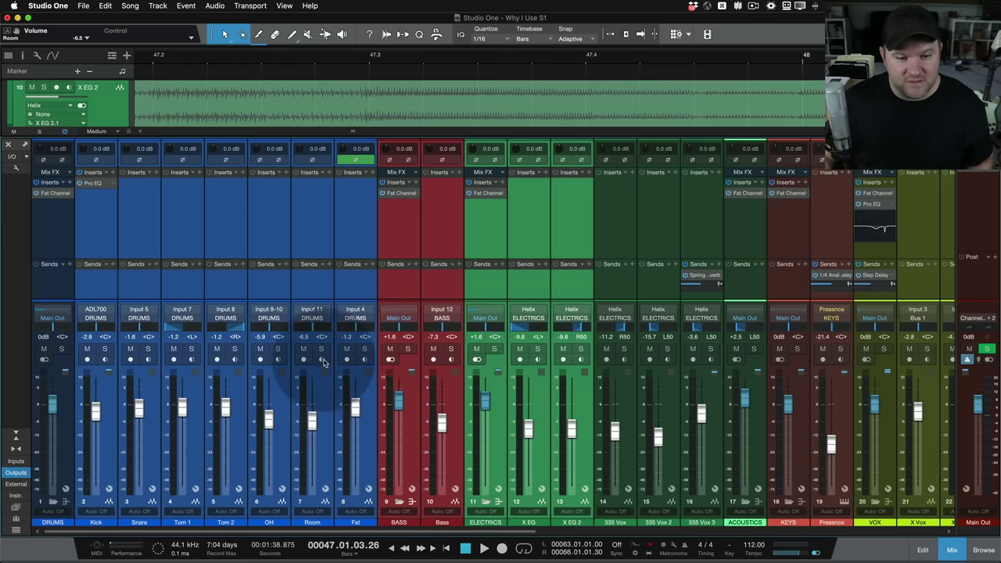
{"action": "left_click_drag", "start_coordinate": [348, 334], "coordinate": [406, 366]}
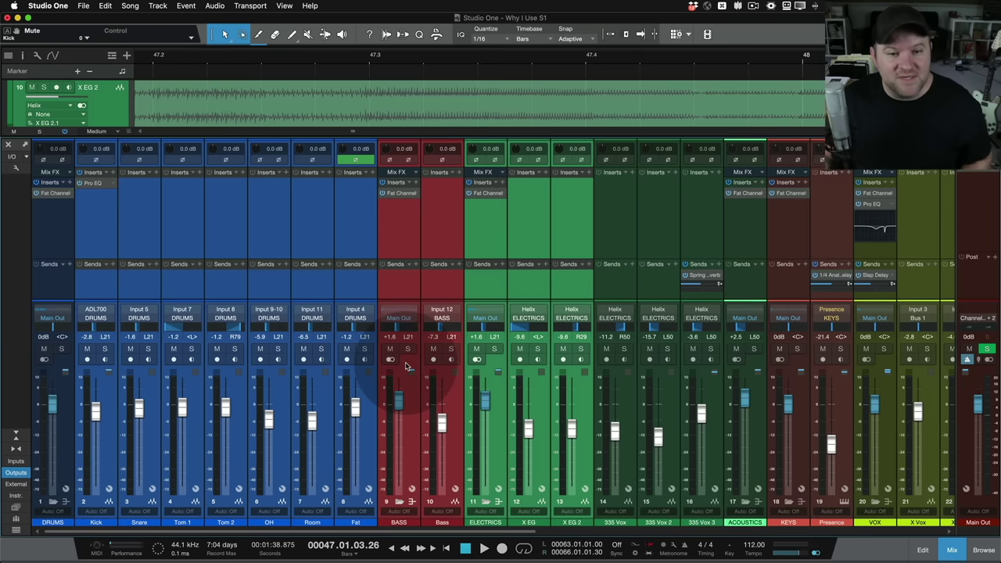
{"action": "left_click", "coordinate": [302, 240]}
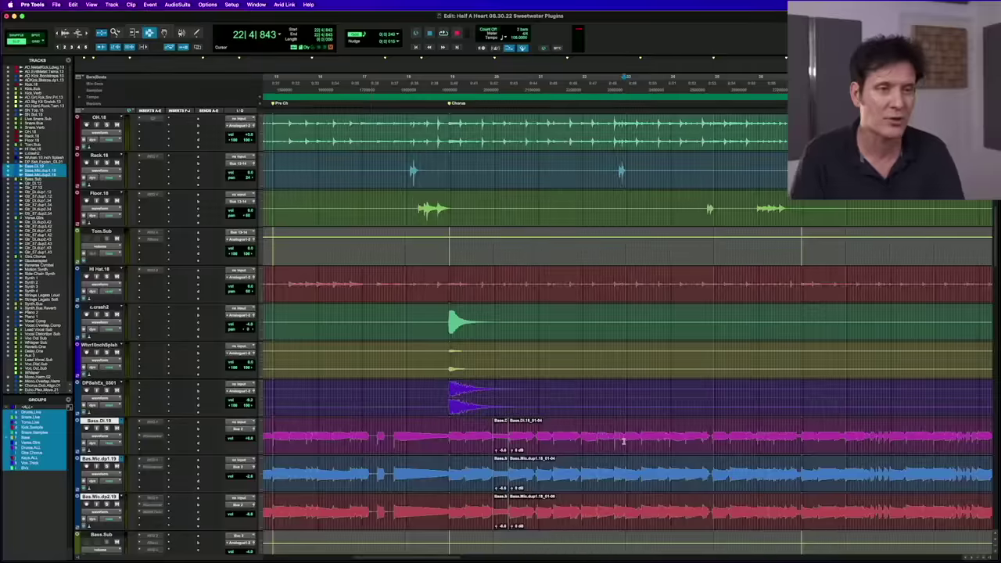
{"action": "key", "text": "super+equal"}
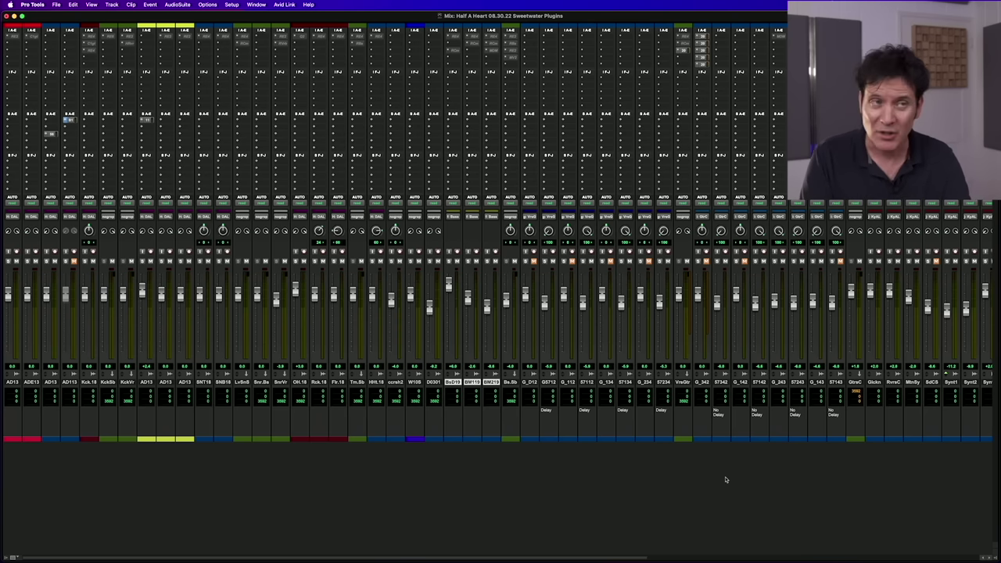
{"action": "key", "text": "super+equal"}
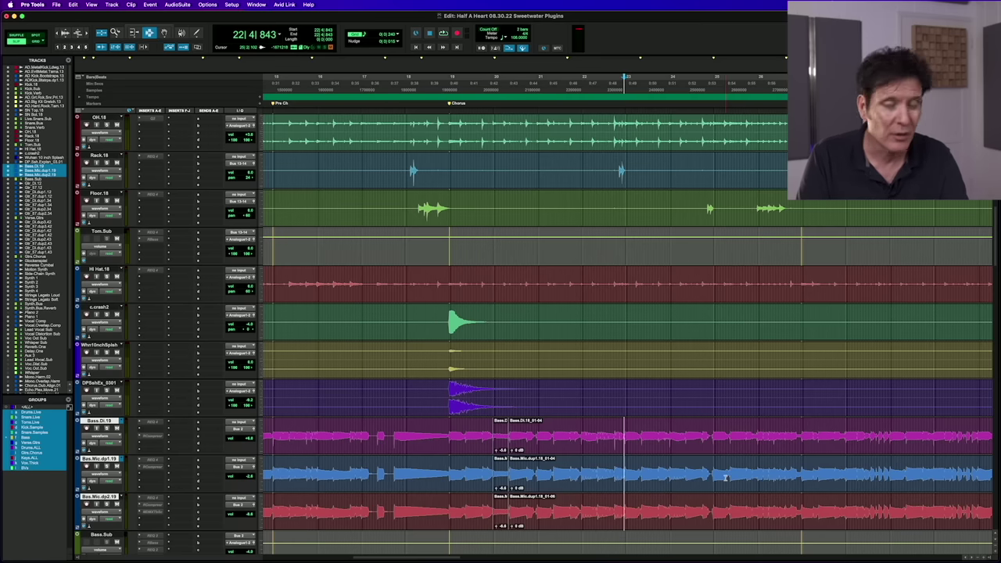
{"action": "key", "text": "super+equal"}
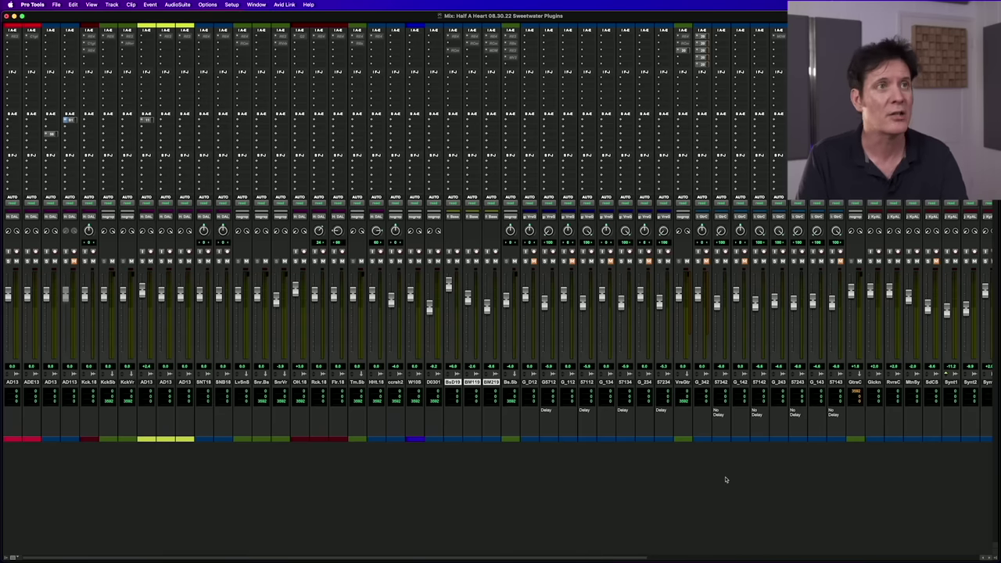
{"action": "key", "text": "super+equal"}
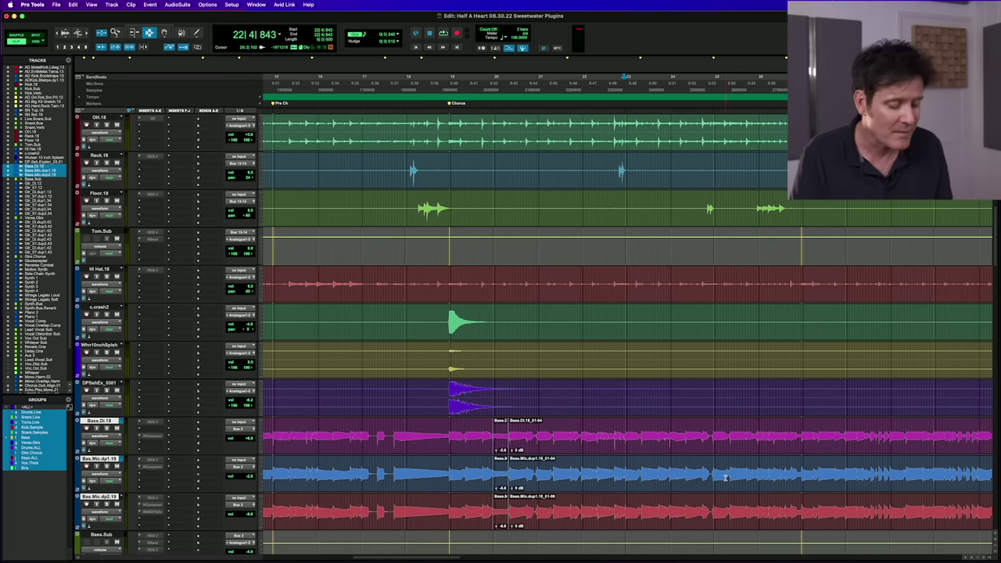
Play the bass parts from bar 18 and zoom in on bars 21 to 24.
{"action": "left_click", "coordinate": [447, 444]}
{"action": "scroll", "coordinate": [115, 542], "scroll_direction": "down", "scroll_amount": 10}
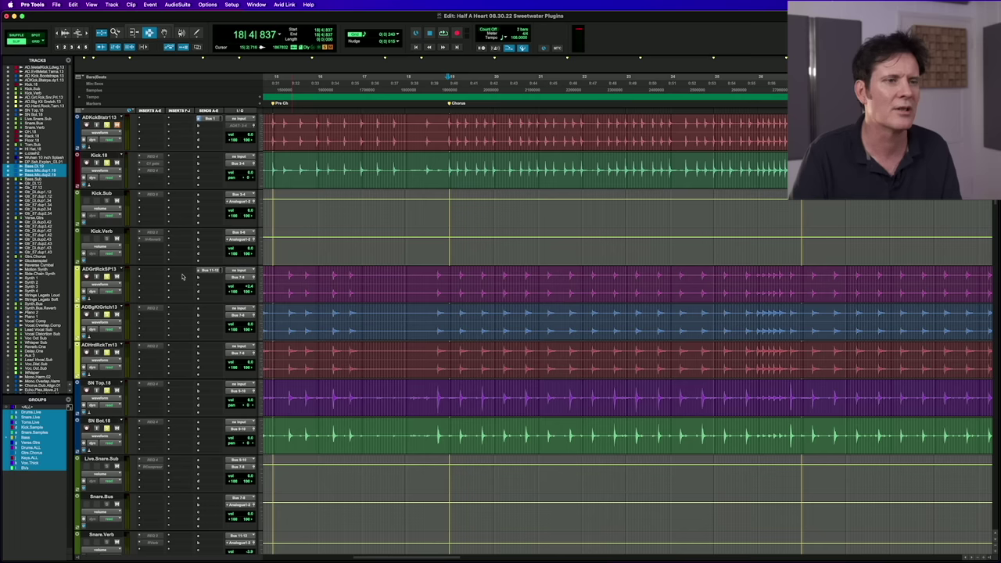
{"action": "key", "text": "space"}
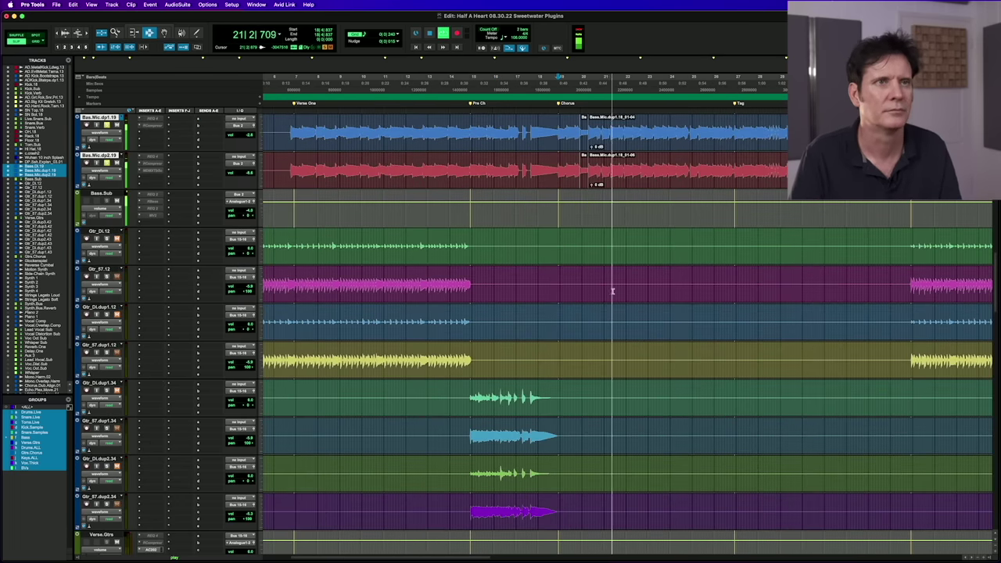
{"action": "scroll", "coordinate": [611, 297], "scroll_direction": "down", "scroll_amount": 1}
{"action": "scroll", "coordinate": [613, 292], "scroll_direction": "up", "scroll_amount": 2}
{"action": "scroll", "coordinate": [613, 292], "scroll_direction": "up", "scroll_amount": 2}
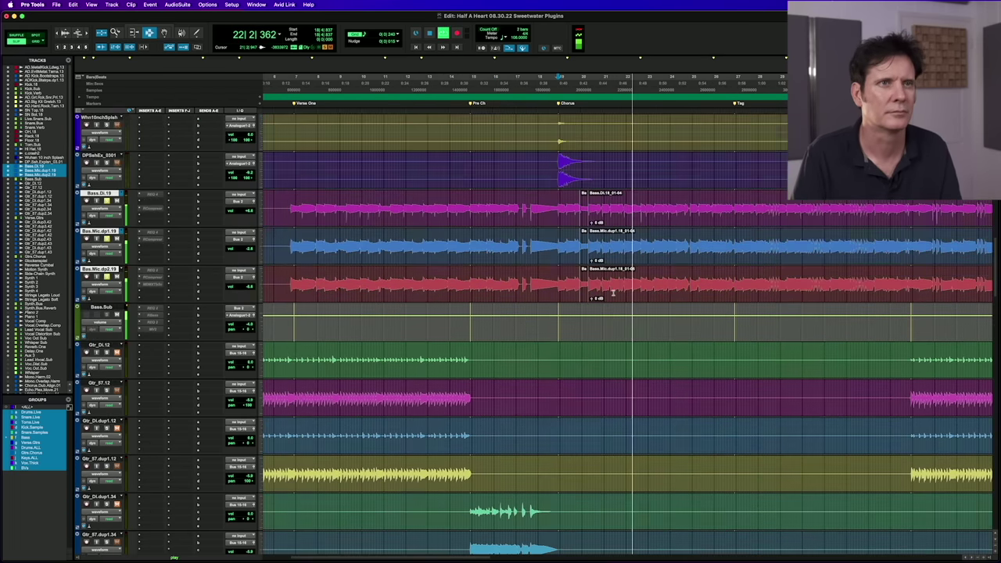
{"action": "left_click_drag", "start_coordinate": [677, 249], "coordinate": [704, 249]}
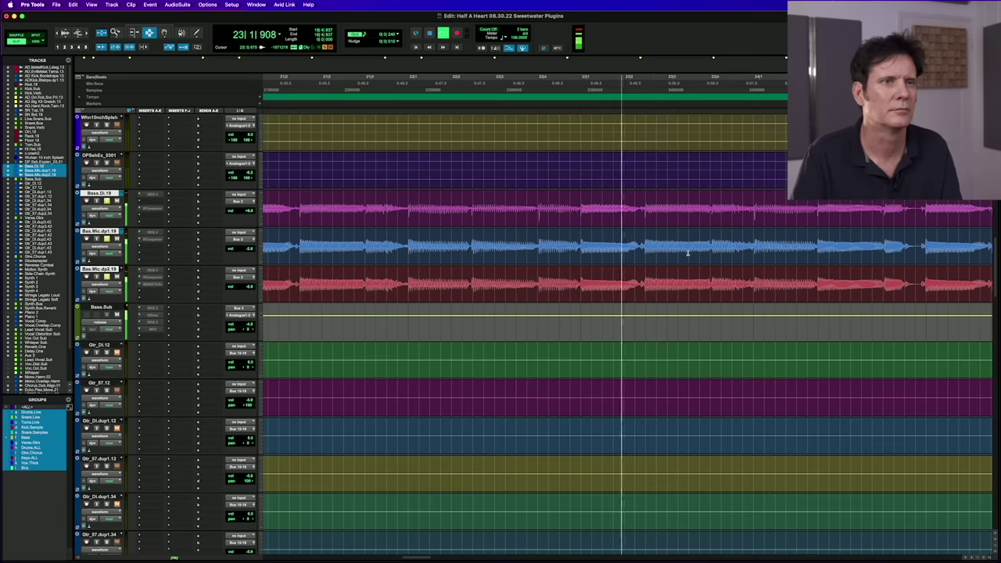
{"action": "key", "text": "space"}
Replay from near bar 21, then zoom in closely on the three bass waveforms near bar 22.
{"action": "left_click", "coordinate": [353, 243]}
{"action": "key", "text": "space"}
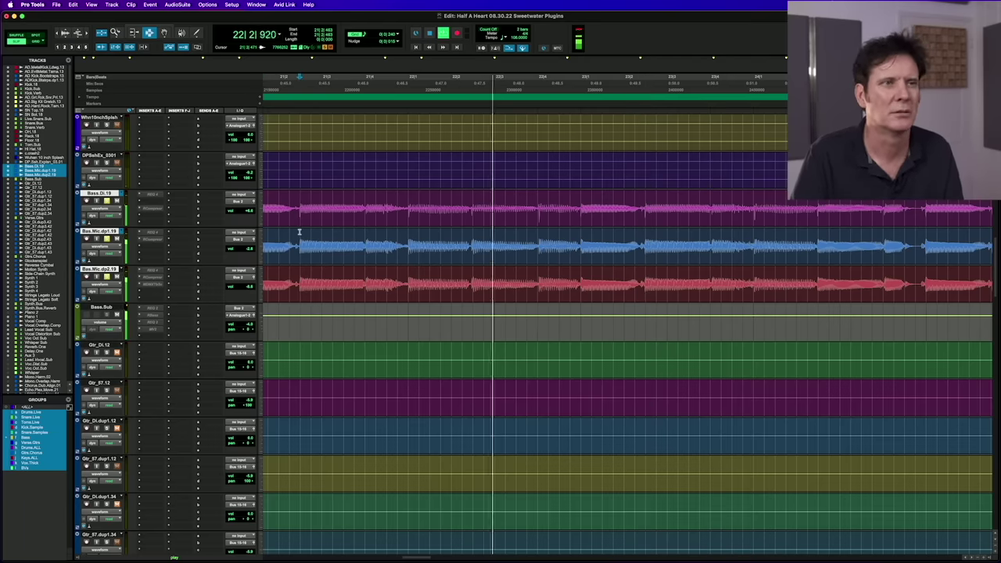
{"action": "key", "text": "space"}
{"action": "key", "text": "F5"}
{"action": "left_click_drag", "start_coordinate": [403, 227], "coordinate": [577, 190]}
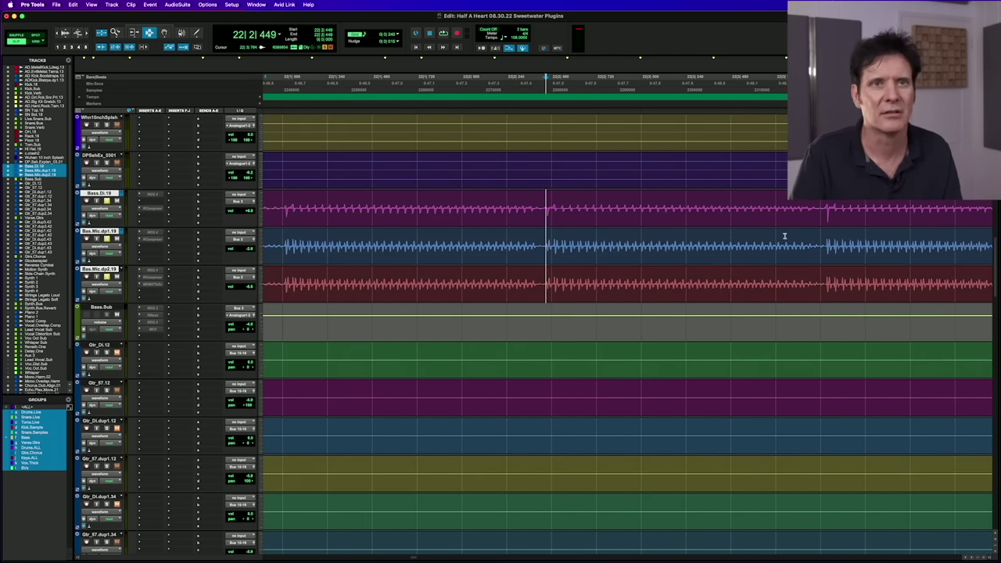
Separate a short range across the three bass tracks near bar 22 into clips, then fine-tune their boundaries.
{"action": "left_click", "coordinate": [822, 246], "text": "shift"}
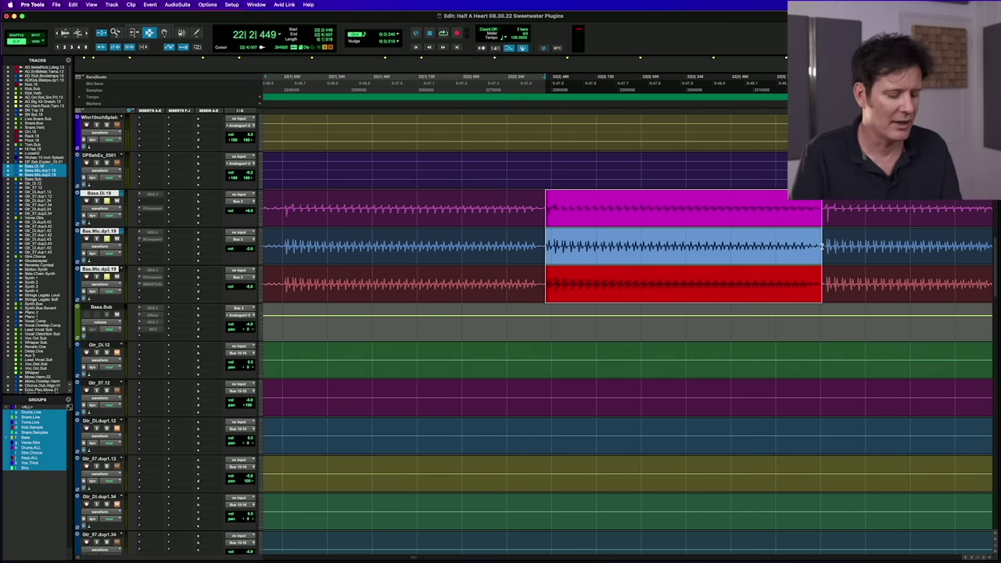
{"action": "key", "text": "super+e"}
{"action": "key", "text": "plus"}
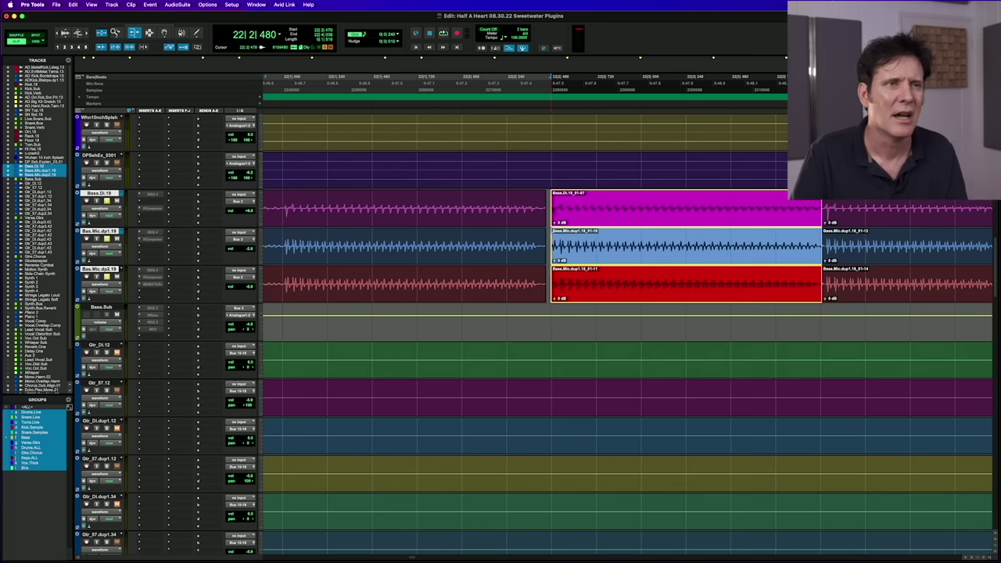
{"action": "key", "text": "minus"}
{"action": "key", "text": "super+plus"}
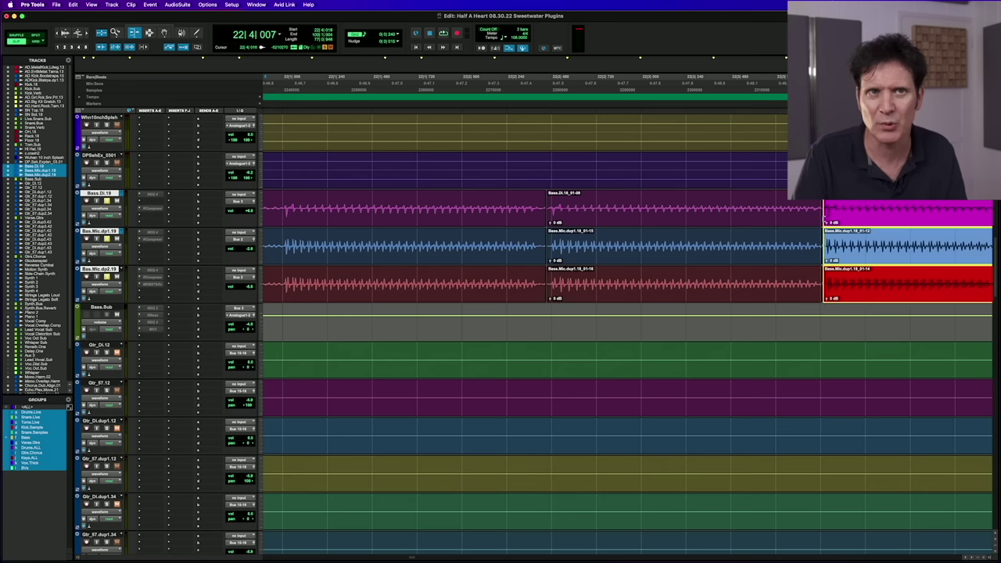
{"action": "left_click", "coordinate": [789, 229]}
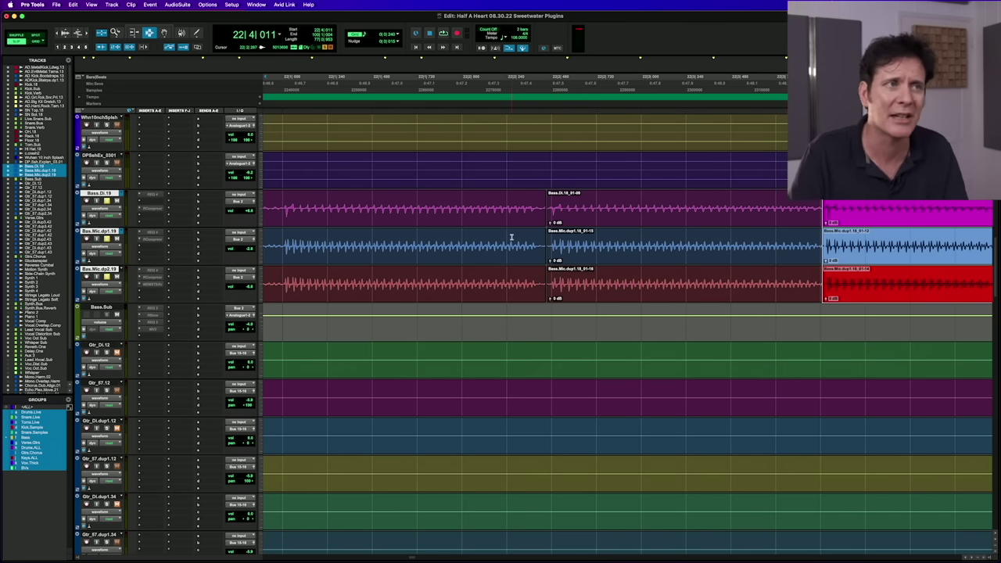
{"action": "left_click", "coordinate": [279, 213]}
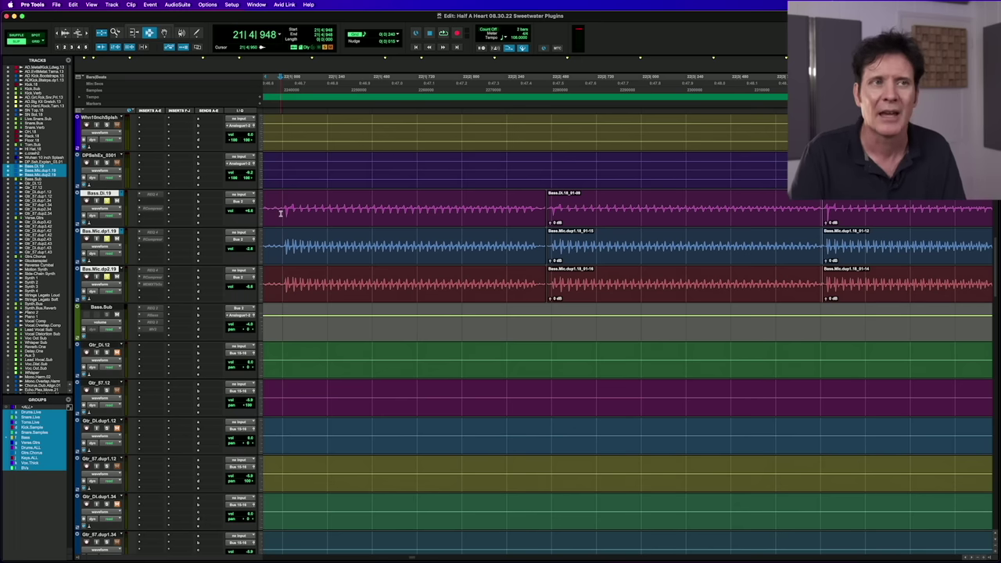
{"action": "key", "text": "r"}
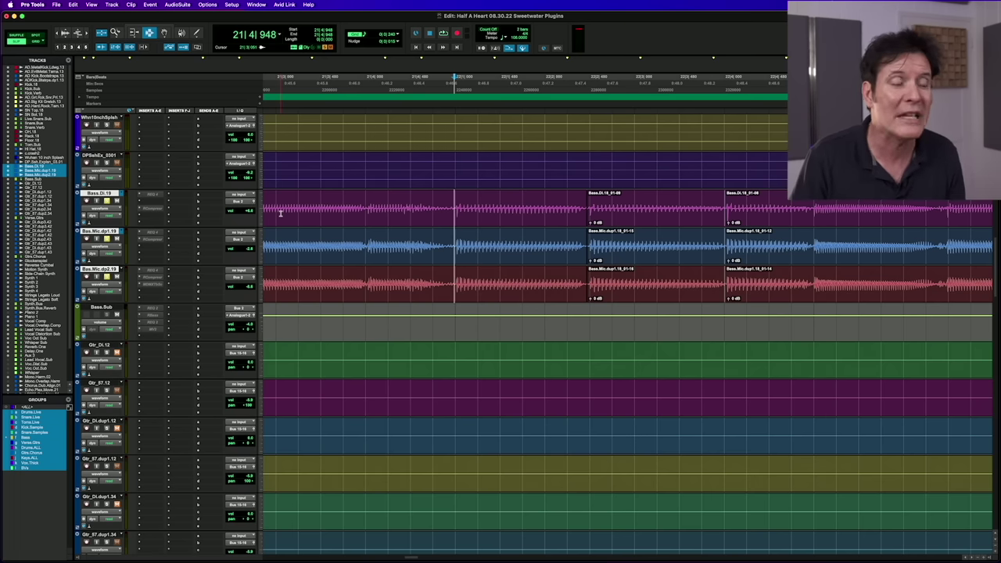
{"action": "left_click", "coordinate": [355, 215]}
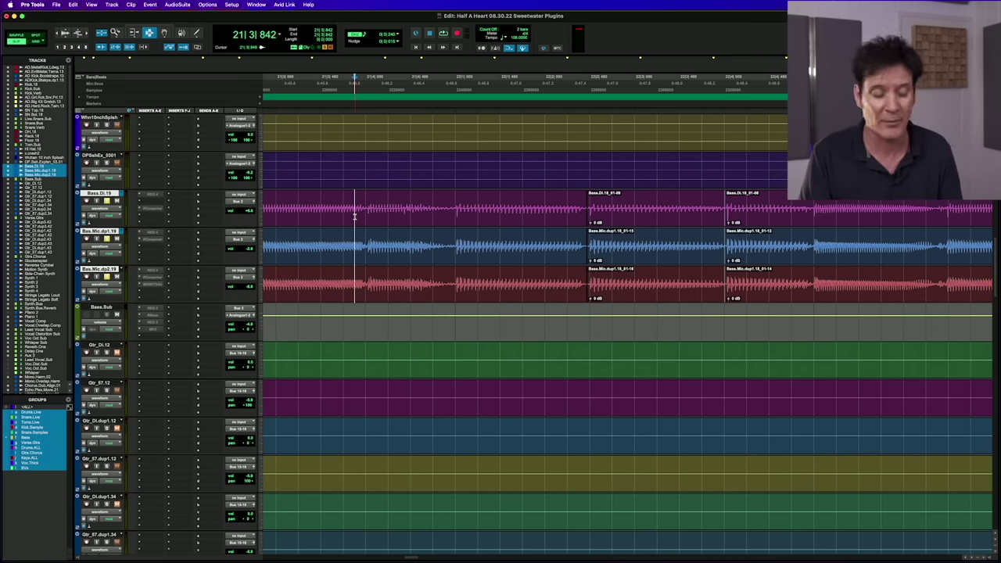
{"action": "key", "text": "super+bracketleft"}
{"action": "key", "text": "super+bracketleft"}
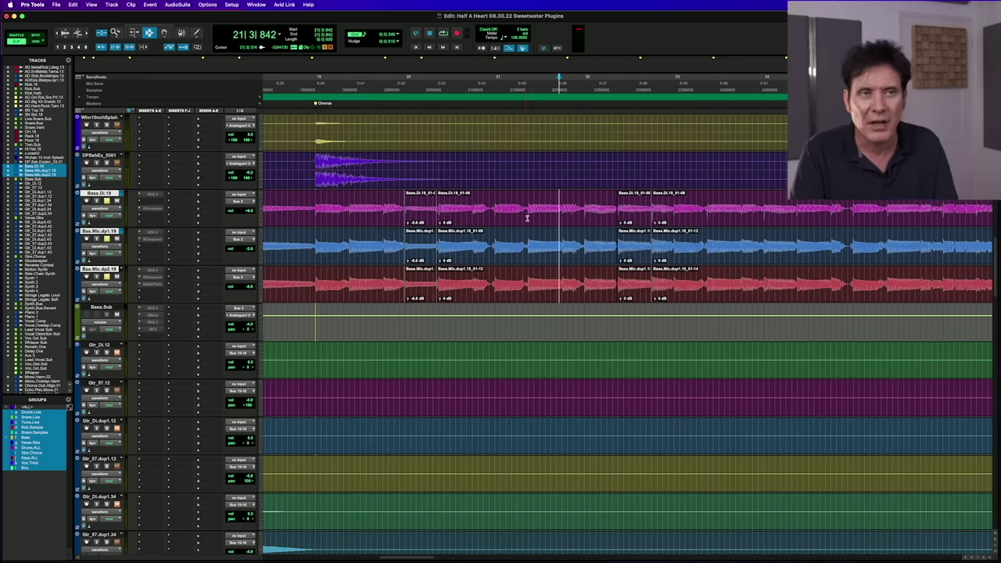
{"action": "key", "text": "F5"}
{"action": "left_click_drag", "start_coordinate": [605, 234], "coordinate": [733, 232]}
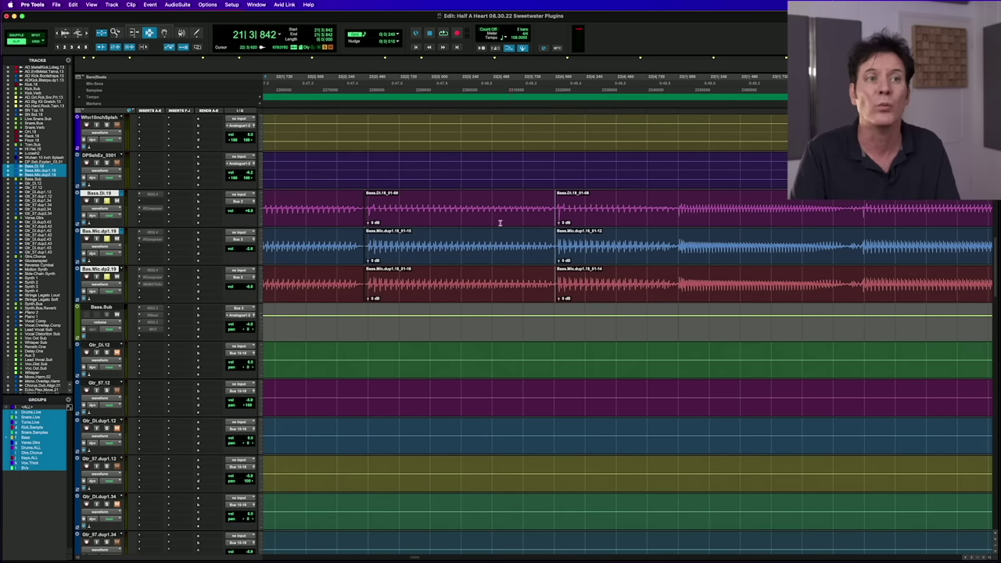
{"action": "left_click", "coordinate": [401, 220]}
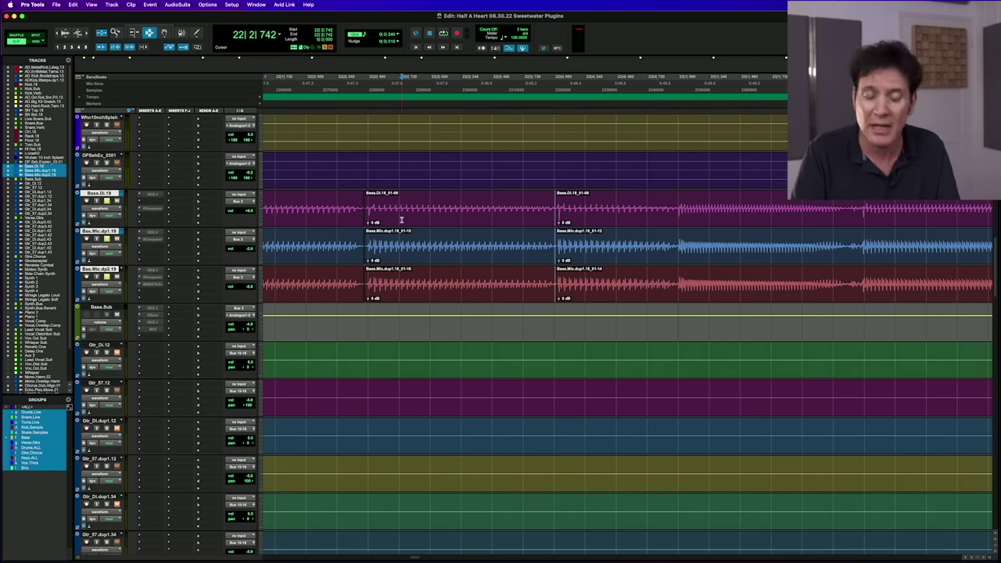
{"action": "key", "text": "super+bracketleft"}
{"action": "key", "text": "super+bracketleft"}
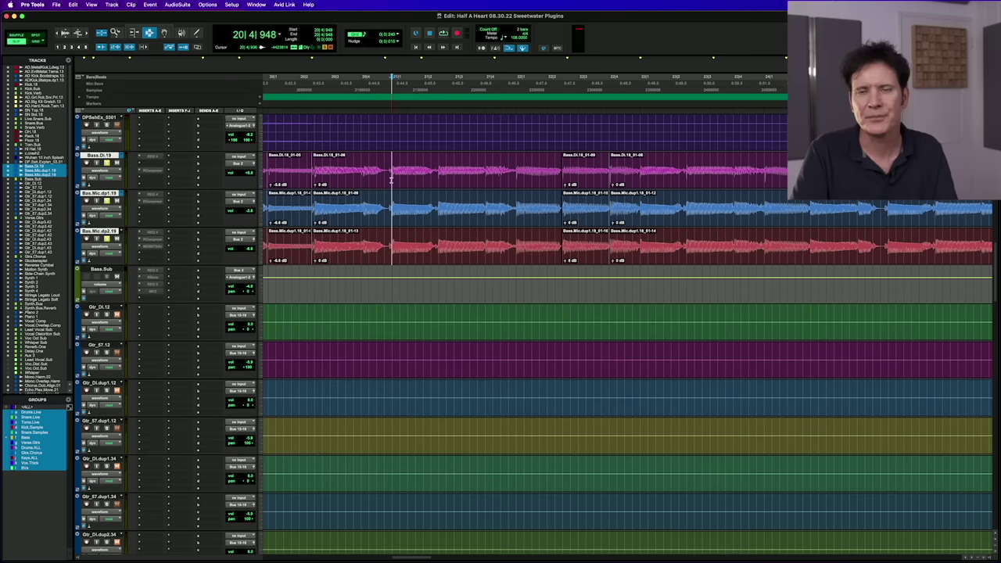
{"action": "scroll", "coordinate": [401, 219], "scroll_direction": "down", "scroll_amount": 1}
{"action": "left_click", "coordinate": [391, 180]}
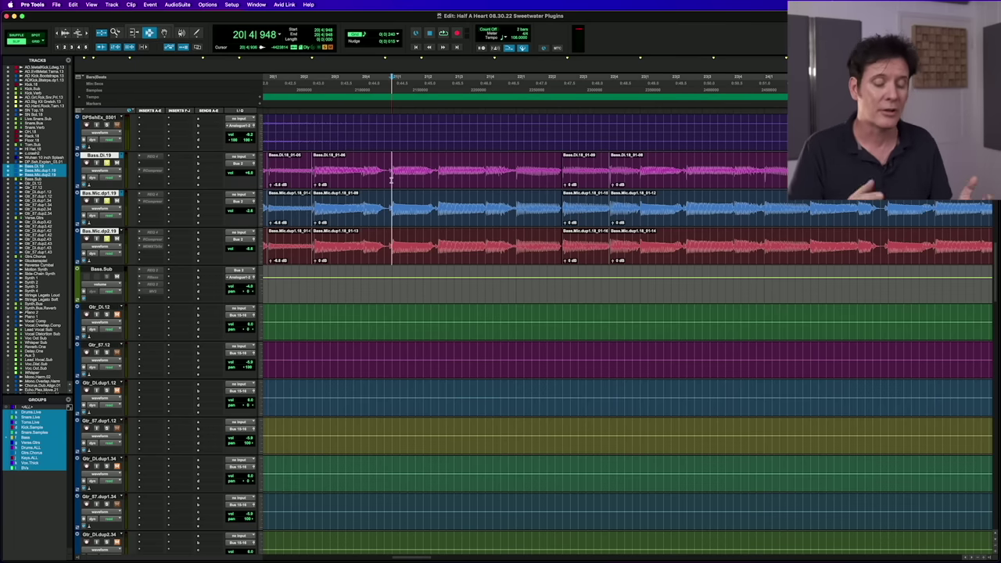
Glance at the Mix window, zoom out, and select the post-Chorus-marker bass clip on all three tracks.
{"action": "key", "text": "super+equal"}
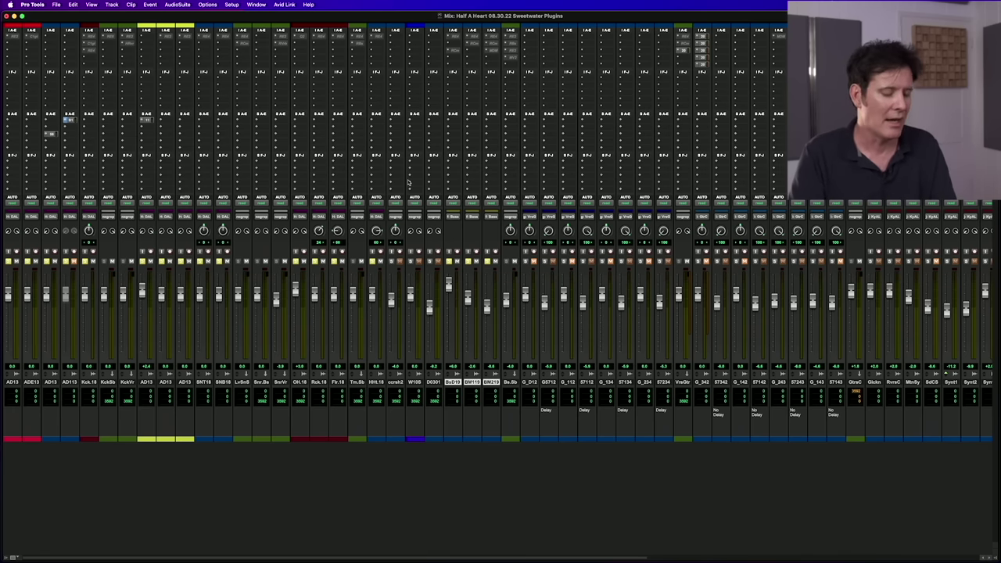
{"action": "key", "text": "super+equal"}
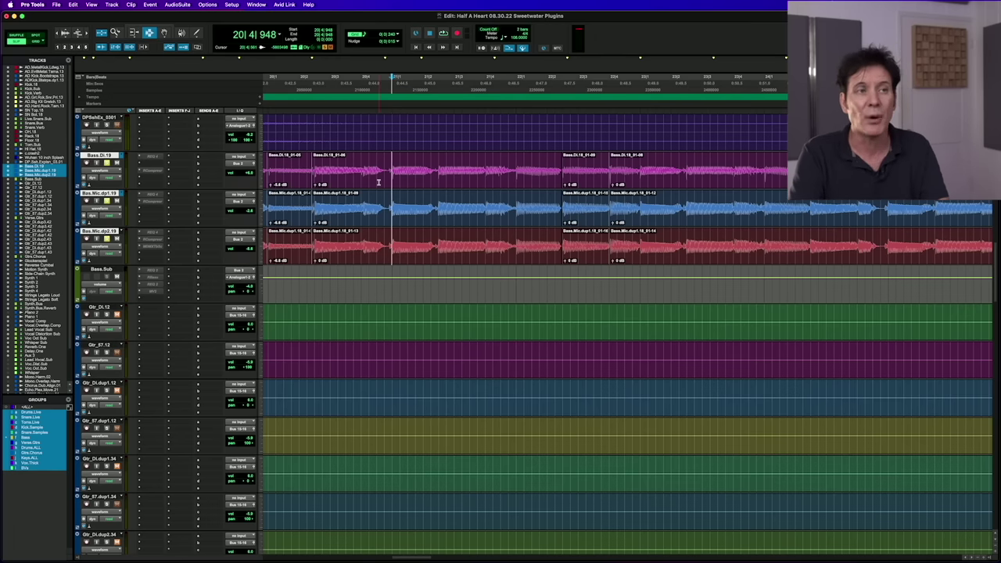
{"action": "key", "text": "super+bracketleft"}
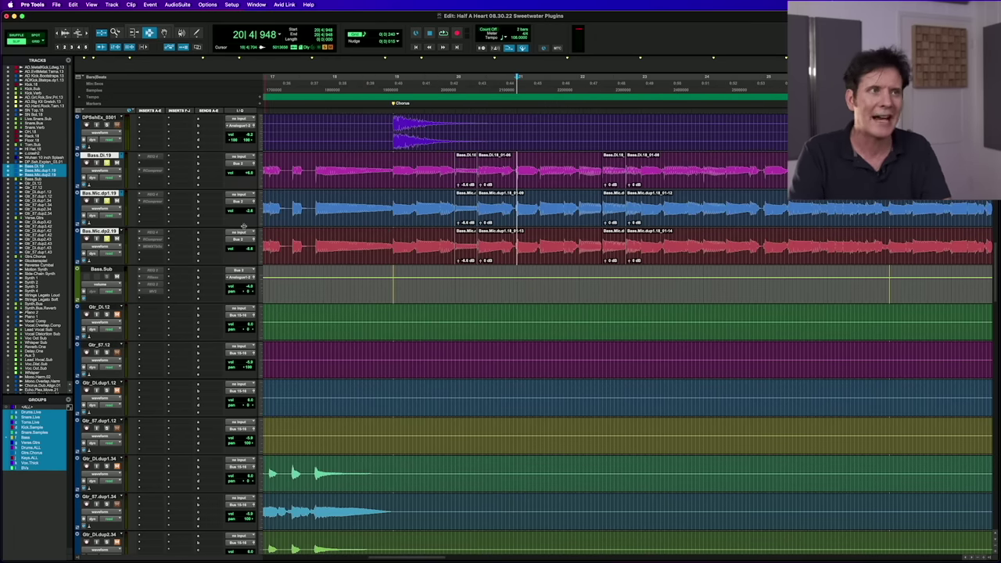
{"action": "key", "text": "Tab"}
{"action": "key", "text": "alt+shift+Tab"}
Display volume lines on the bass tracks and zoom in on the Bass.DI clip.
{"action": "left_click", "coordinate": [110, 250]}
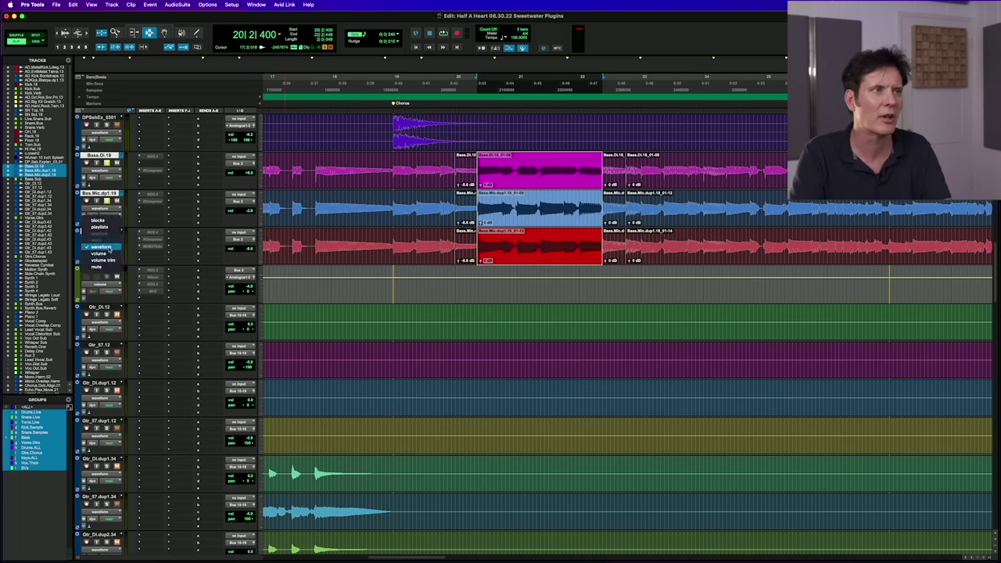
{"action": "left_click", "coordinate": [102, 255], "text": "alt+shift"}
{"action": "mouse_move", "coordinate": [526, 157]}
{"action": "left_mouse_down"}
{"action": "mouse_move", "coordinate": [526, 173]}
{"action": "mouse_move", "coordinate": [526, 156]}
{"action": "left_mouse_up"}
{"action": "key", "text": "F5"}
{"action": "left_click_drag", "start_coordinate": [453, 173], "coordinate": [588, 168]}
{"action": "key", "text": "F7"}
Play the bass from just before the chorus to hear its current level.
{"action": "left_click", "coordinate": [431, 178]}
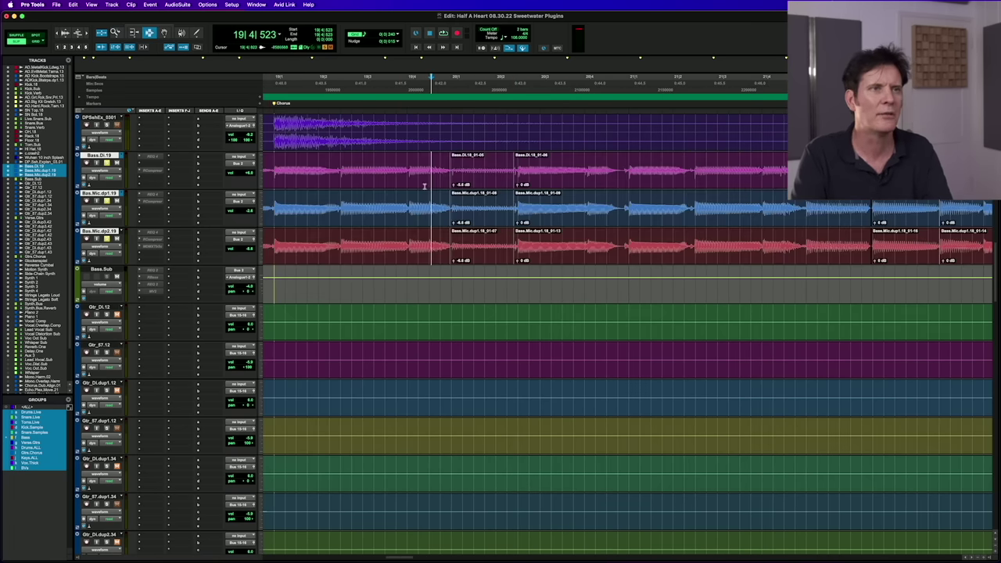
{"action": "left_click", "coordinate": [339, 179]}
{"action": "key", "text": "space"}
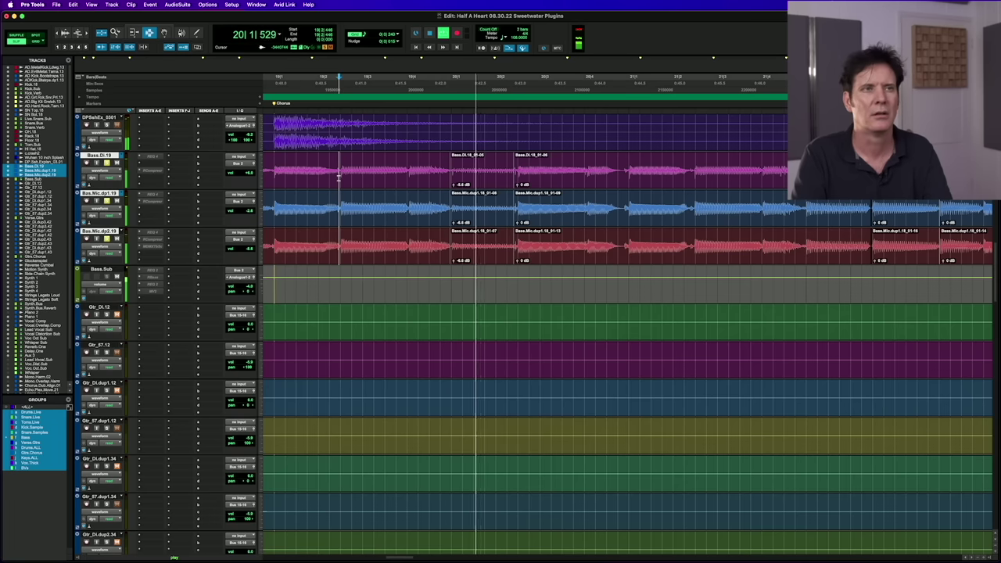
{"action": "key", "text": "space"}
Raise the chorus bass clips' gain to +1.7 dB with the clip gain fader and play them back.
{"action": "left_click", "coordinate": [469, 186]}
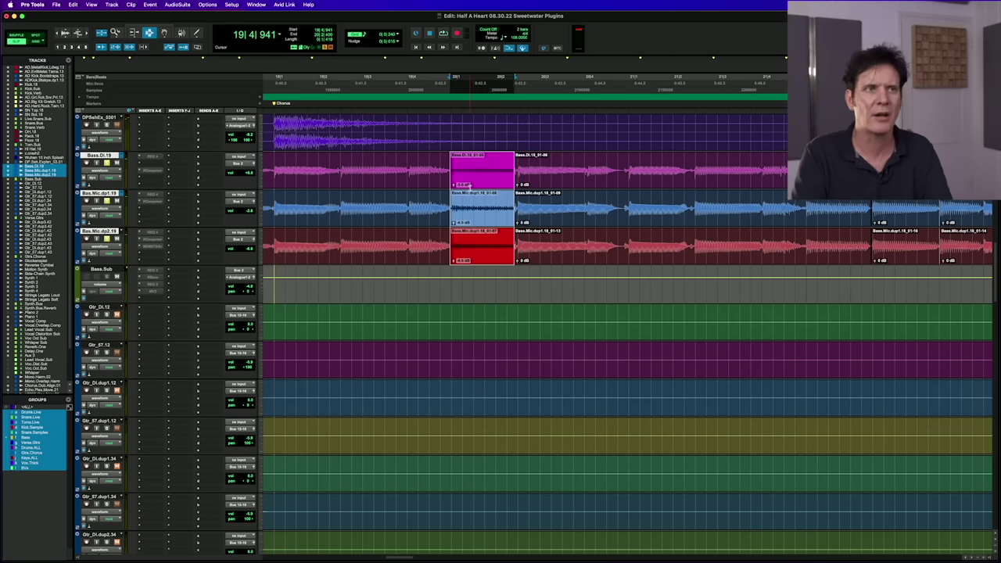
{"action": "left_click", "coordinate": [455, 185]}
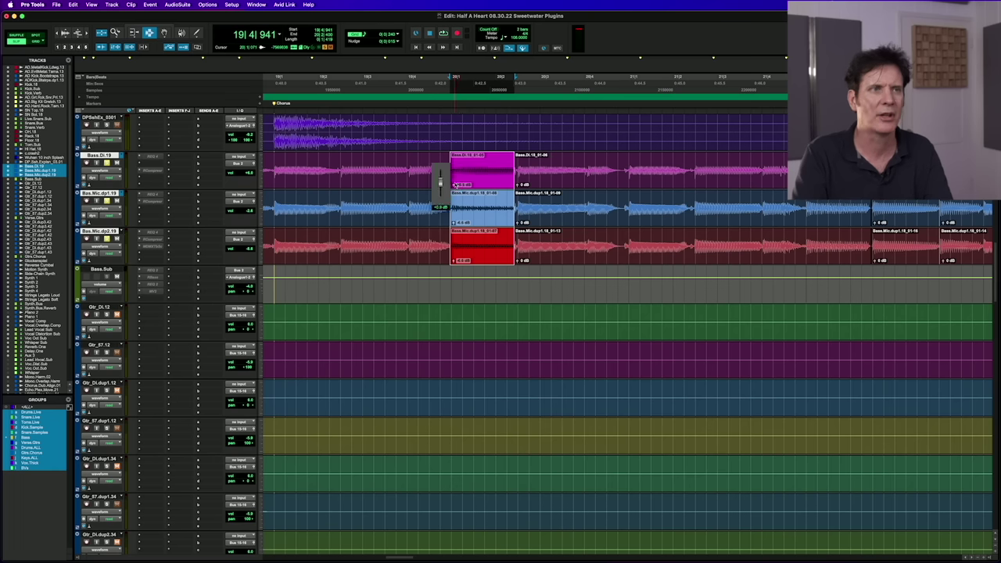
{"action": "key", "text": "space"}
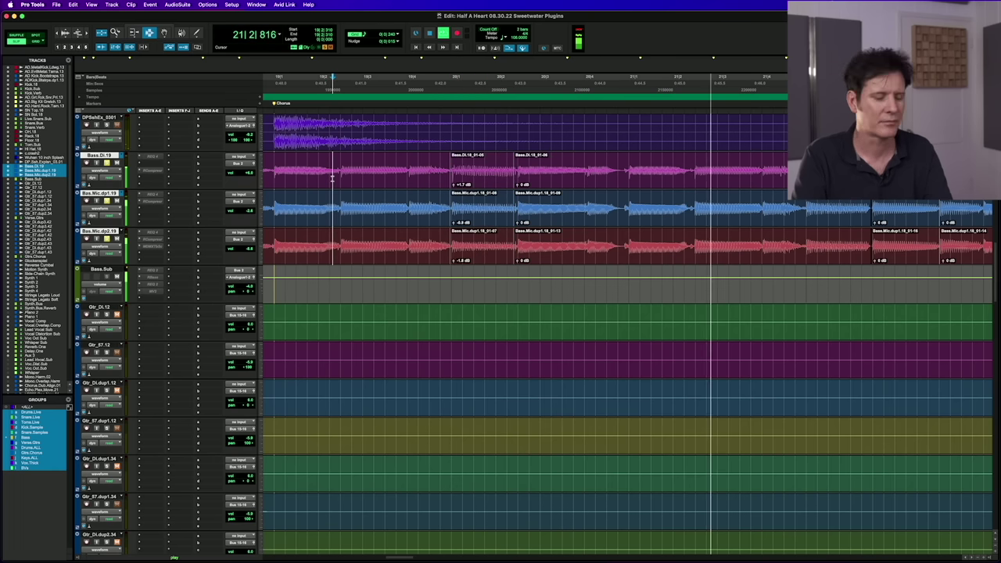
{"action": "key", "text": "r"}
{"action": "key", "text": "r"}
{"action": "key", "text": "space"}
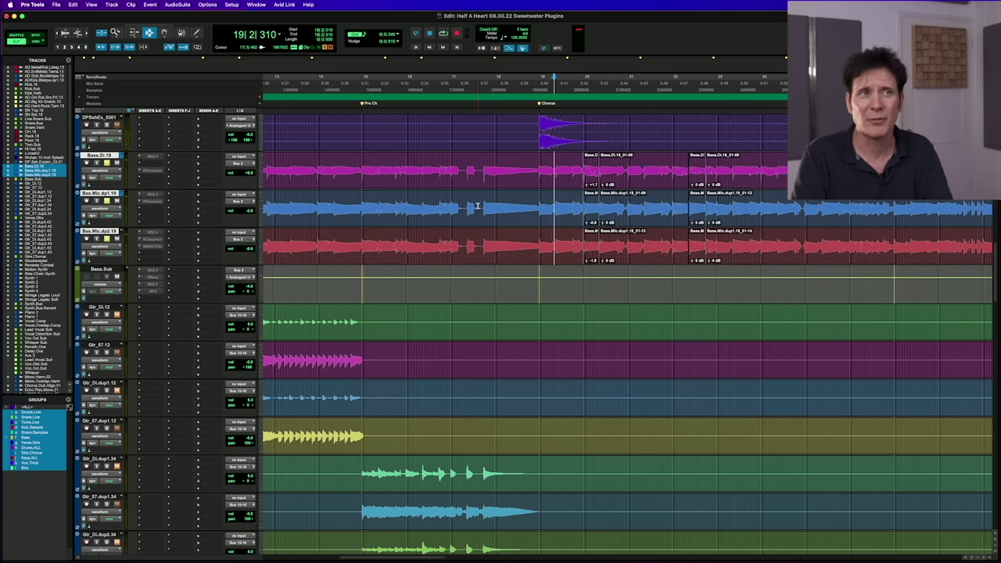
Solo the Vocal Comp track and play it, zooming in on the vocal around bar 7.
{"action": "scroll", "coordinate": [477, 207], "scroll_direction": "up", "scroll_amount": 2}
{"action": "key", "text": "period"}
{"action": "key", "text": "5"}
{"action": "key", "text": "period"}
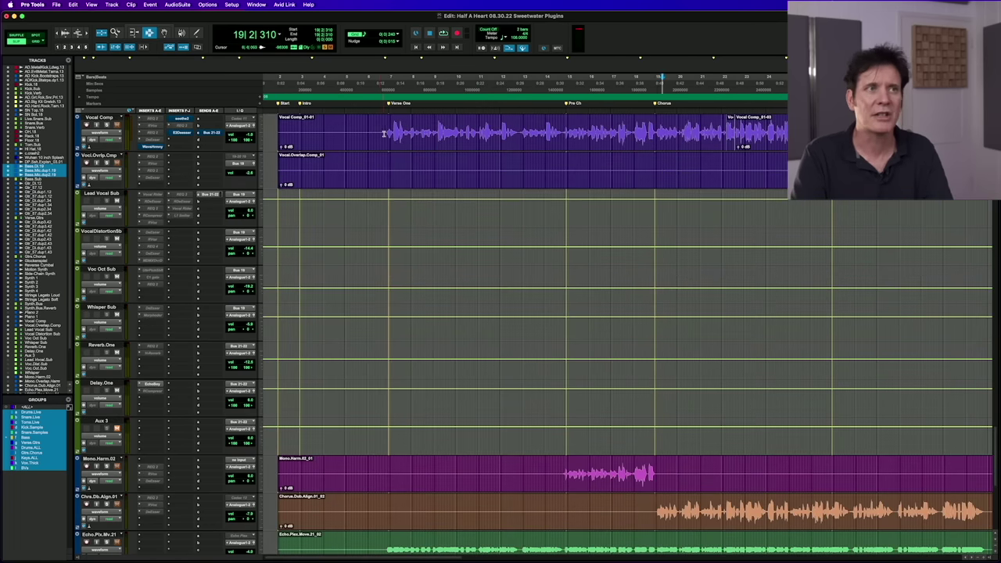
{"action": "left_click", "coordinate": [107, 126]}
{"action": "key", "text": "space"}
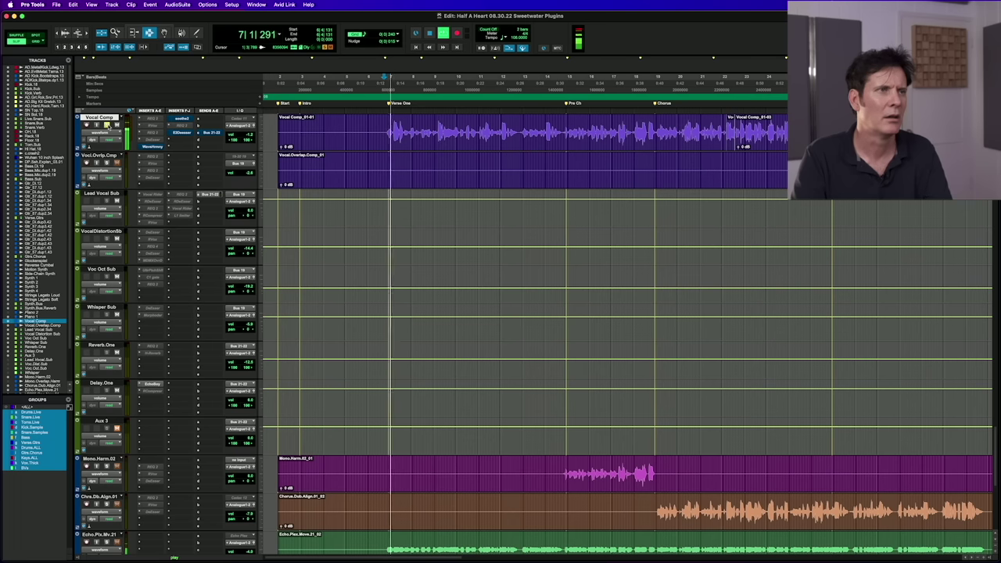
{"action": "left_click_drag", "start_coordinate": [384, 117], "coordinate": [484, 148]}
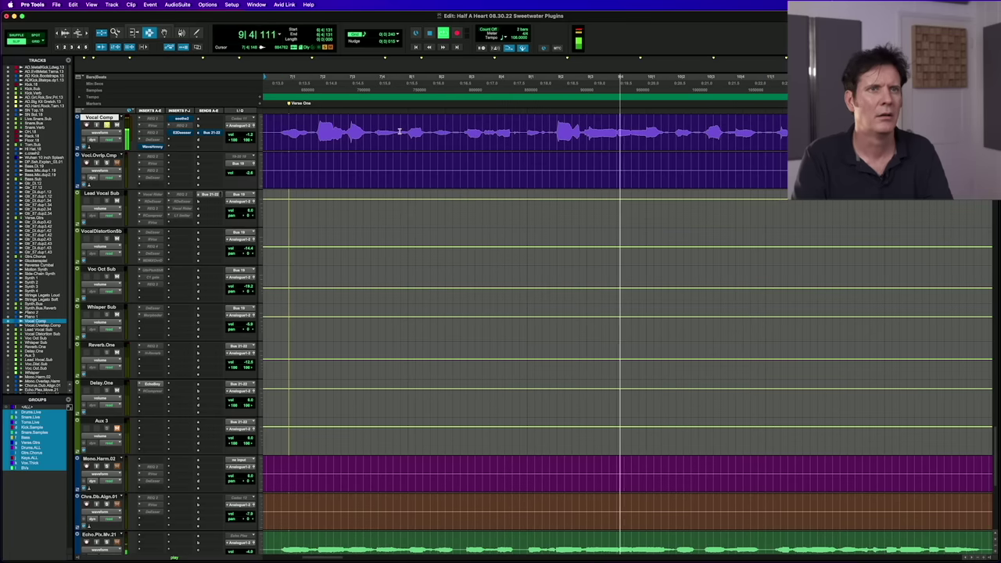
{"action": "key", "text": "space"}
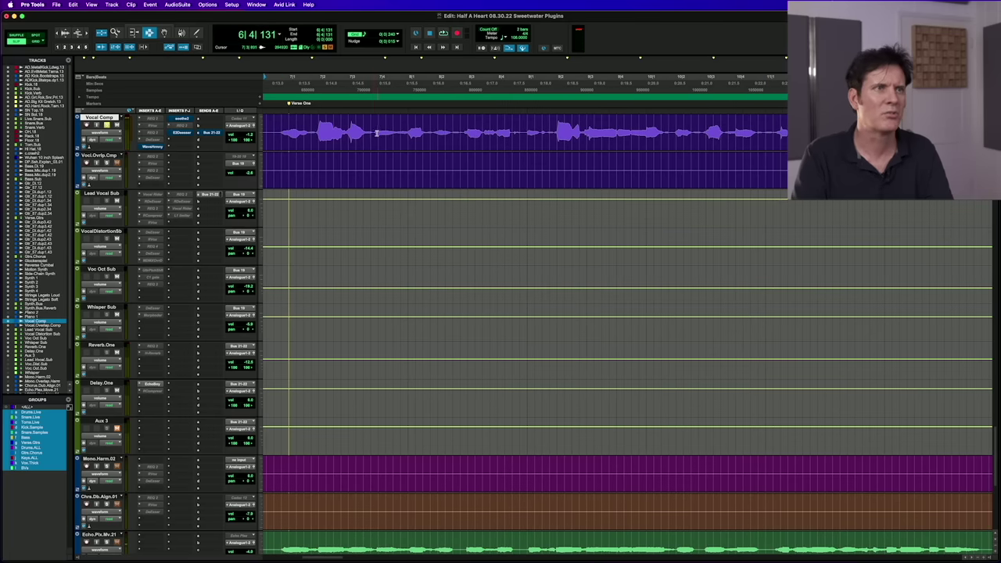
Separate the bar-7 vocal phrase into its own clip and zoom in on it.
{"action": "mouse_move", "coordinate": [375, 133]}
{"action": "left_mouse_down"}
{"action": "mouse_move", "coordinate": [407, 139]}
{"action": "mouse_move", "coordinate": [380, 148]}
{"action": "left_mouse_up"}
{"action": "key", "text": "super+e"}
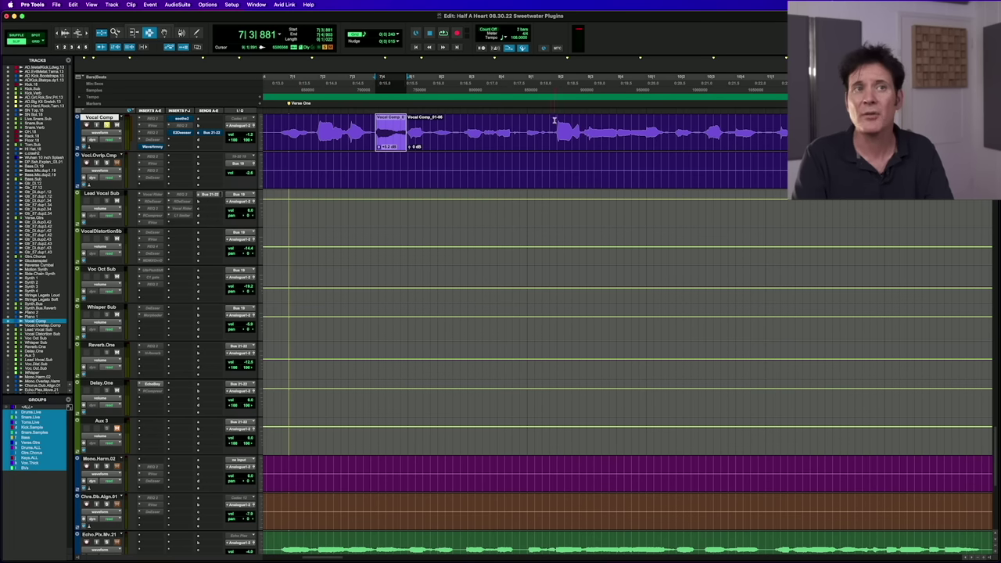
{"action": "key", "text": "F5"}
{"action": "left_click_drag", "start_coordinate": [555, 118], "coordinate": [734, 148]}
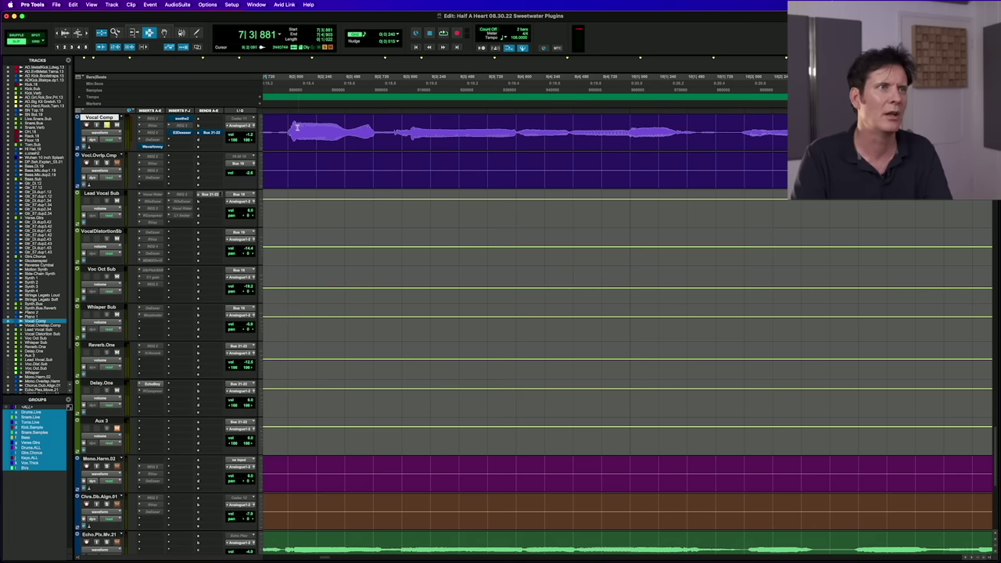
Audition the vocal and select the range covering the quiet word.
{"action": "left_click", "coordinate": [290, 125]}
{"action": "key", "text": "space"}
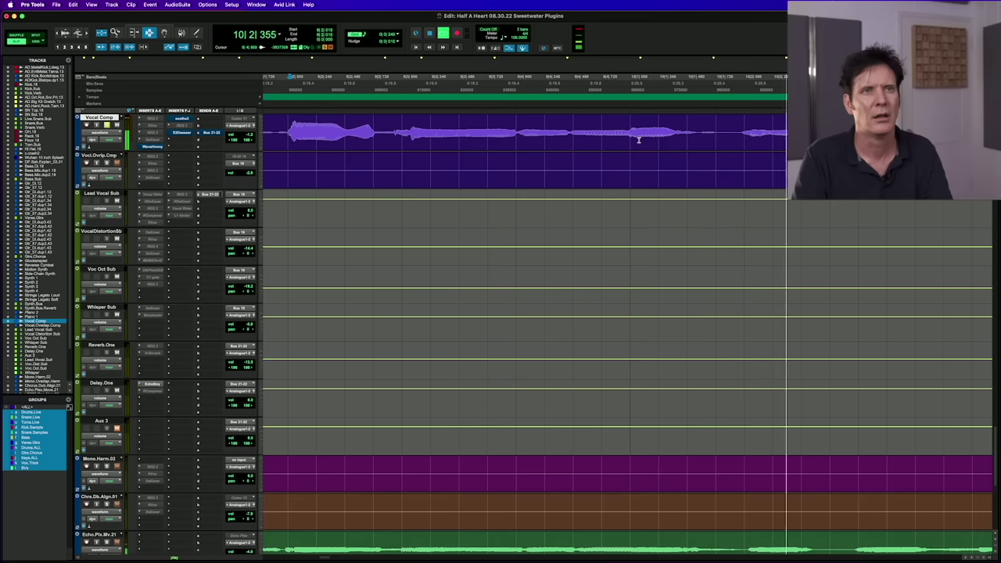
{"action": "key", "text": "space"}
{"action": "left_click_drag", "start_coordinate": [650, 127], "coordinate": [738, 133]}
{"action": "key", "text": "space"}
{"action": "key", "text": "space"}
{"action": "left_click", "coordinate": [670, 134], "text": "shift"}
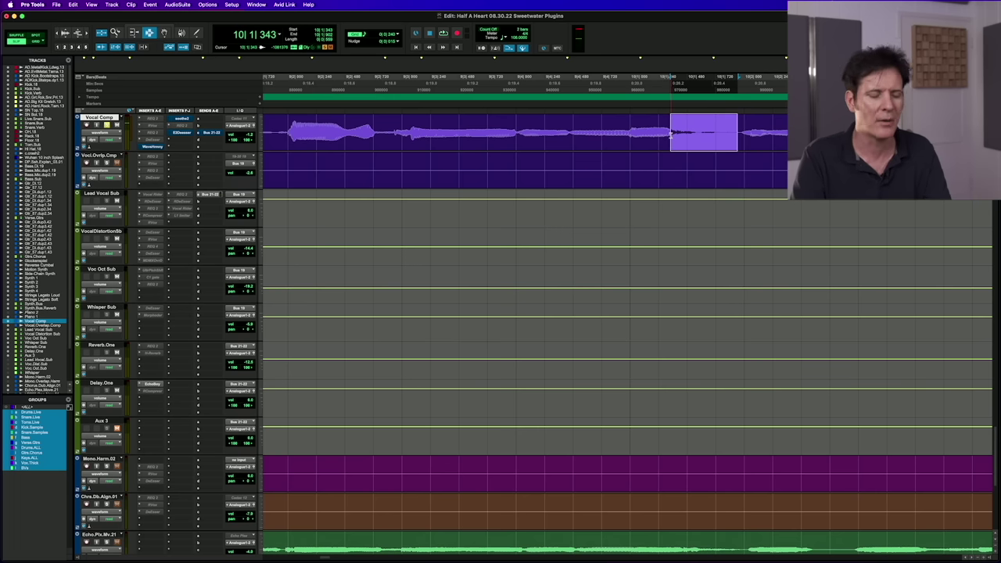
Split the quiet word into its own clip and boost it to about +6.8 dB.
{"action": "key", "text": "b"}
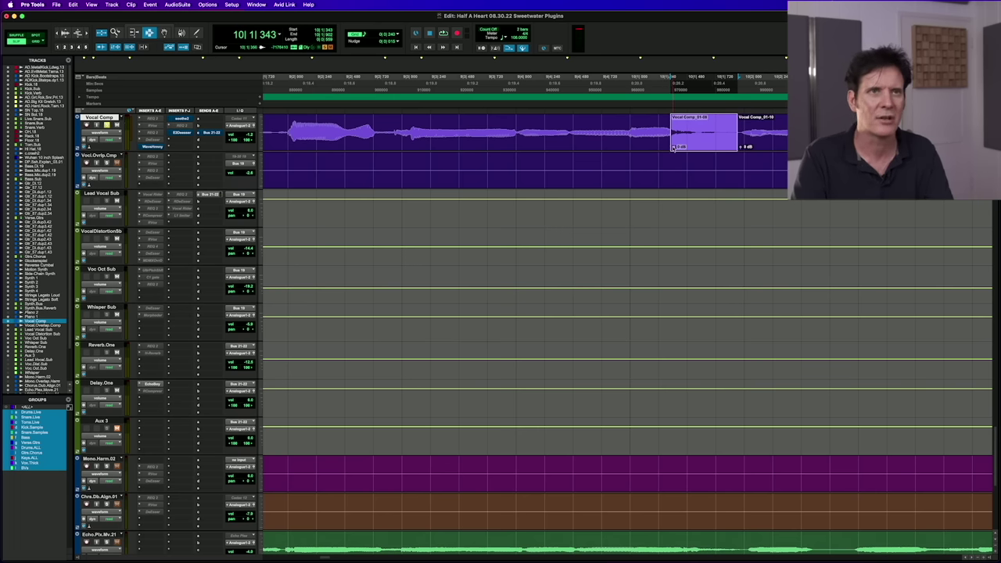
{"action": "left_click_drag", "start_coordinate": [674, 147], "coordinate": [674, 138]}
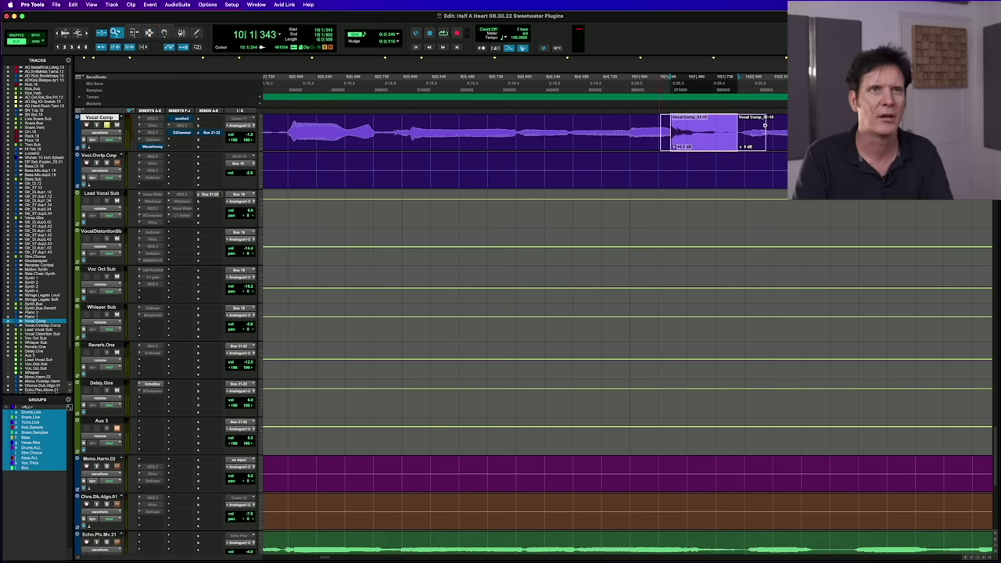
{"action": "key", "text": "e"}
Extend the edge of Vocal Comp_01-10 and crossfade it into the boosted clip.
{"action": "key", "text": "F6"}
{"action": "left_click_drag", "start_coordinate": [322, 132], "coordinate": [390, 132]}
{"action": "key", "text": "F7"}
{"action": "key", "text": "f"}
Zoom out and play through the new crossfade to check it.
{"action": "key", "text": "r"}
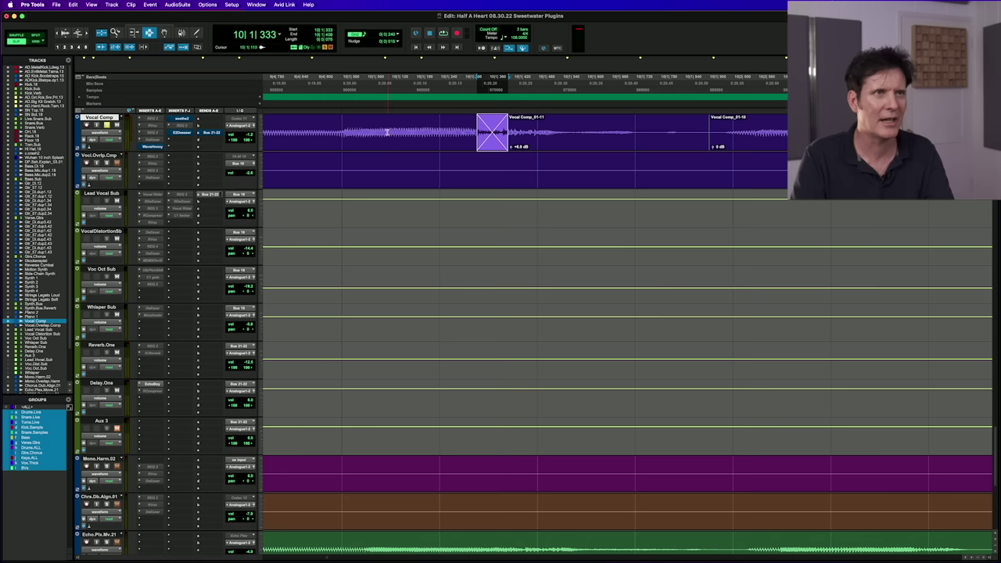
{"action": "key", "text": "r"}
{"action": "left_click", "coordinate": [323, 132]}
{"action": "key", "text": "space"}
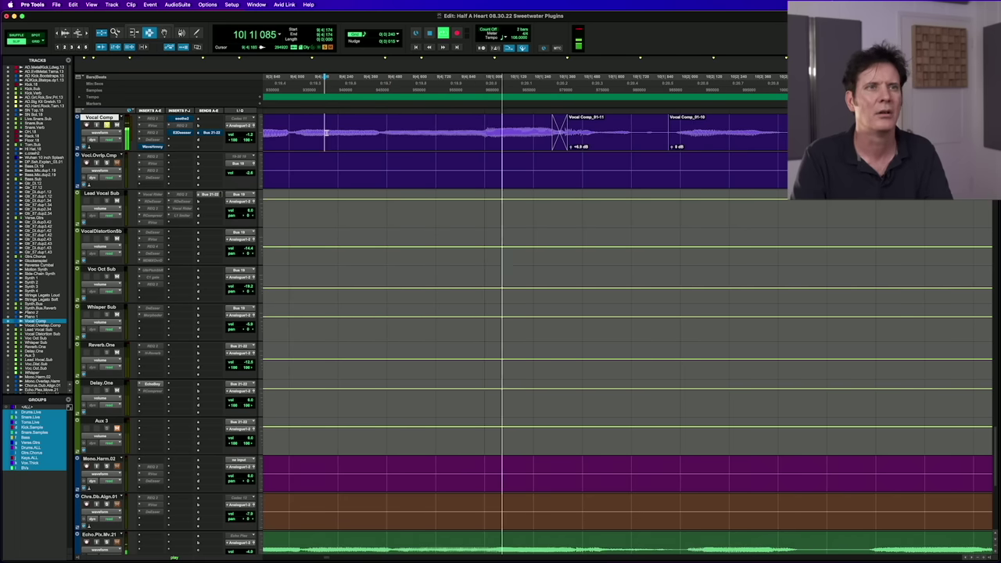
{"action": "key", "text": "space"}
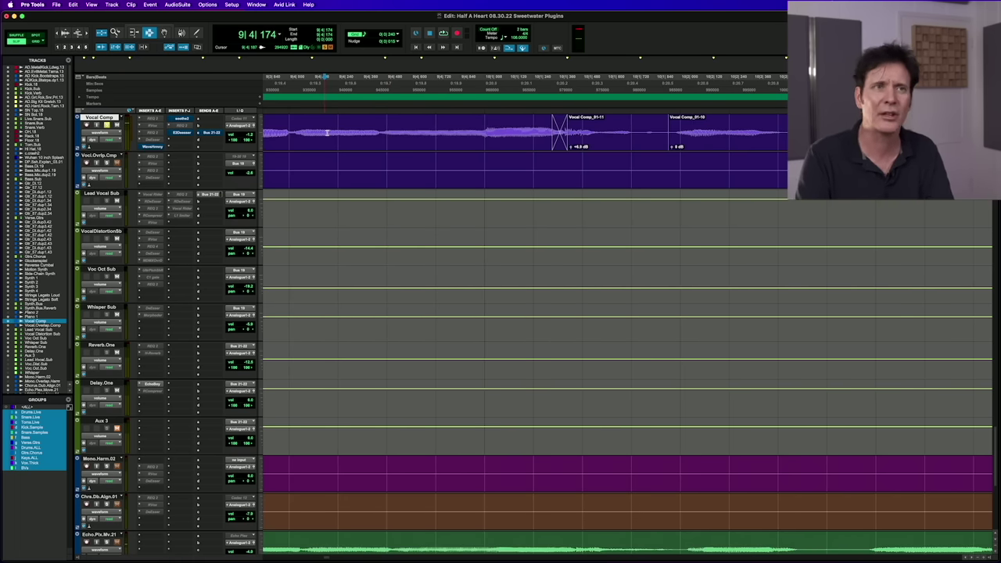
{"action": "key", "text": "r"}
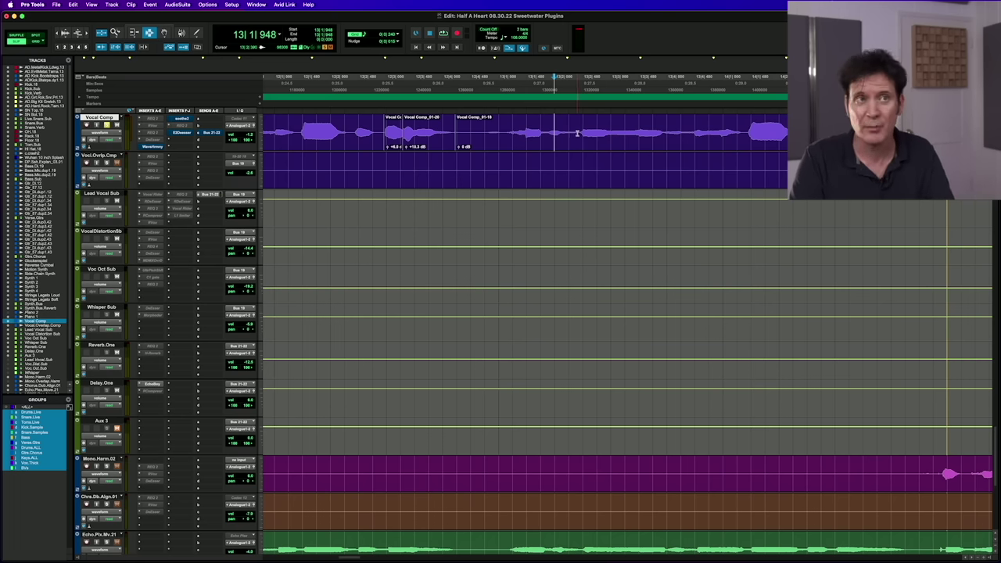
Select the bar-13 vocal phrase and separate it into its own clip with Cmd+E.
{"action": "left_click_drag", "start_coordinate": [576, 132], "coordinate": [685, 139]}
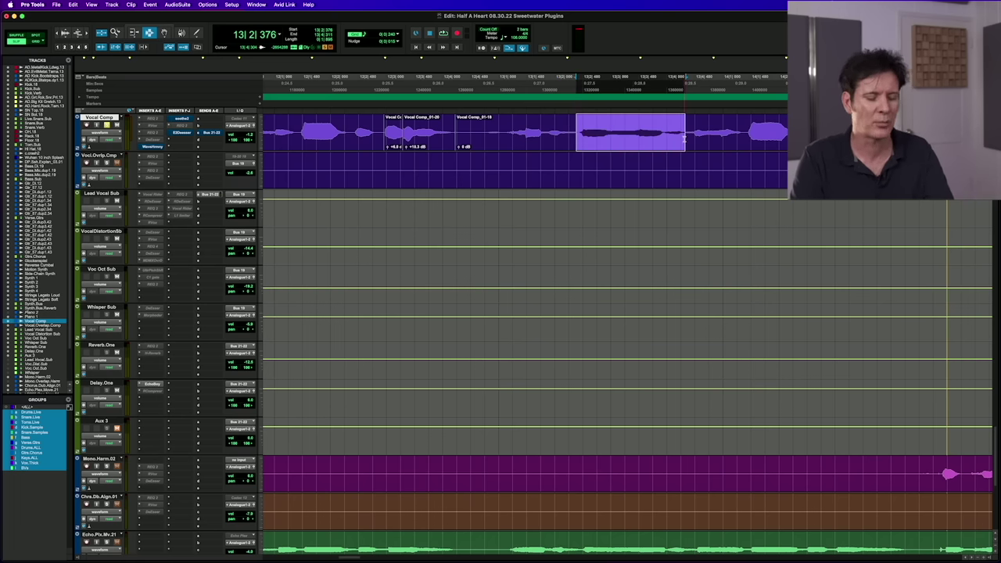
{"action": "key", "text": "super+e"}
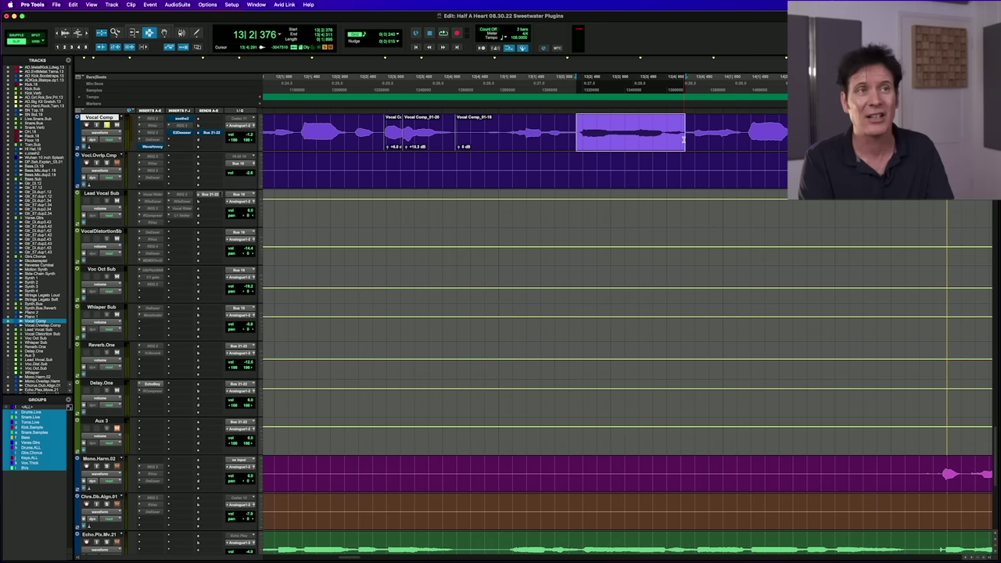
{"action": "key", "text": "F5"}
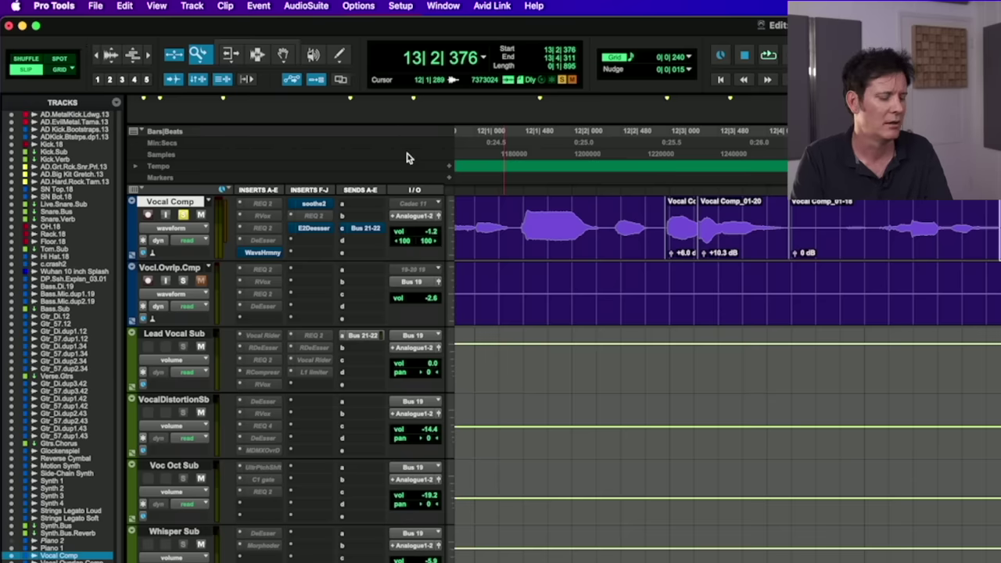
{"action": "key", "text": "F6"}
{"action": "key", "text": "F7"}
{"action": "key", "text": "F8"}
{"action": "key", "text": "F9"}
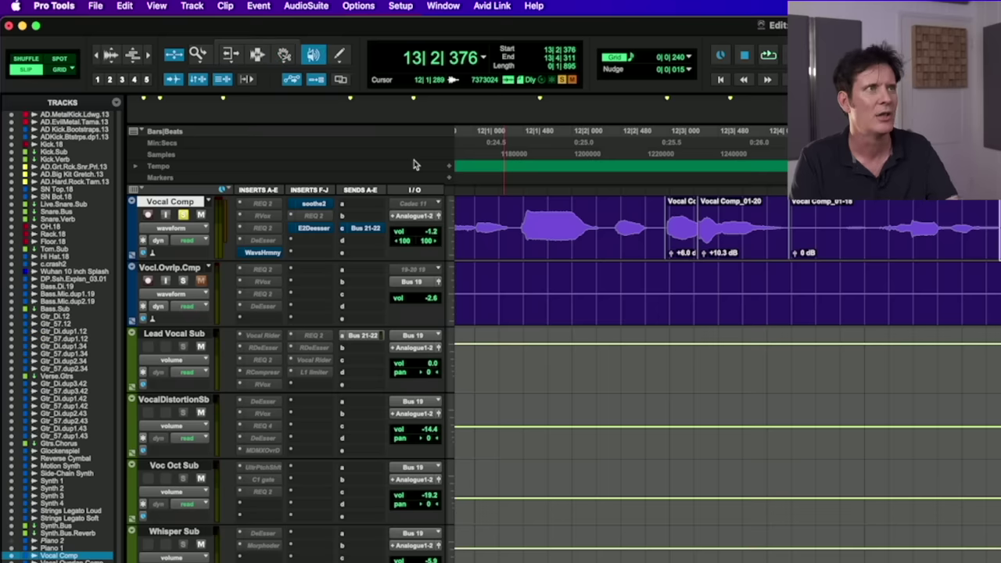
{"action": "key", "text": "F10"}
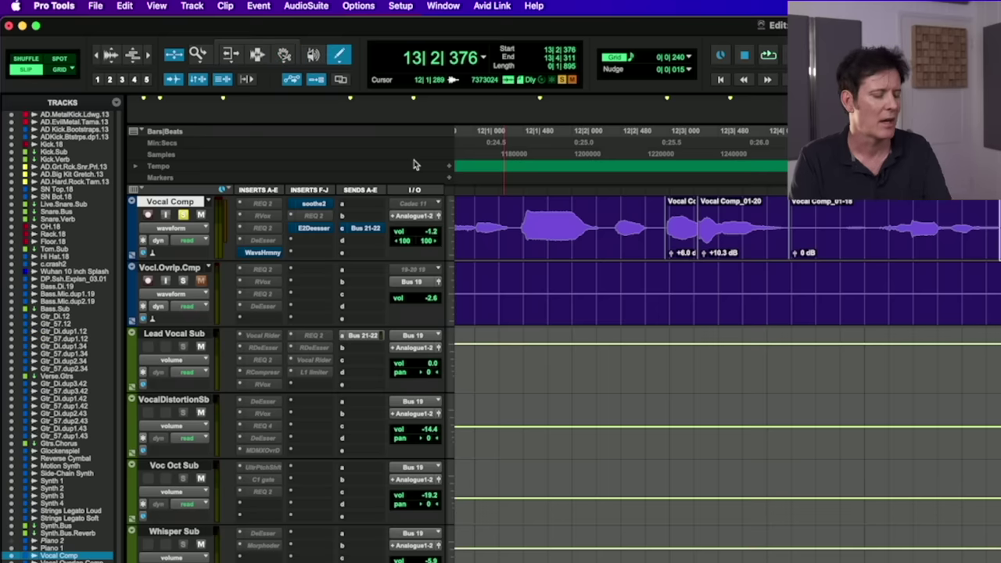
{"action": "key", "text": "F5"}
{"action": "key", "text": "F6"}
{"action": "key", "text": "F5"}
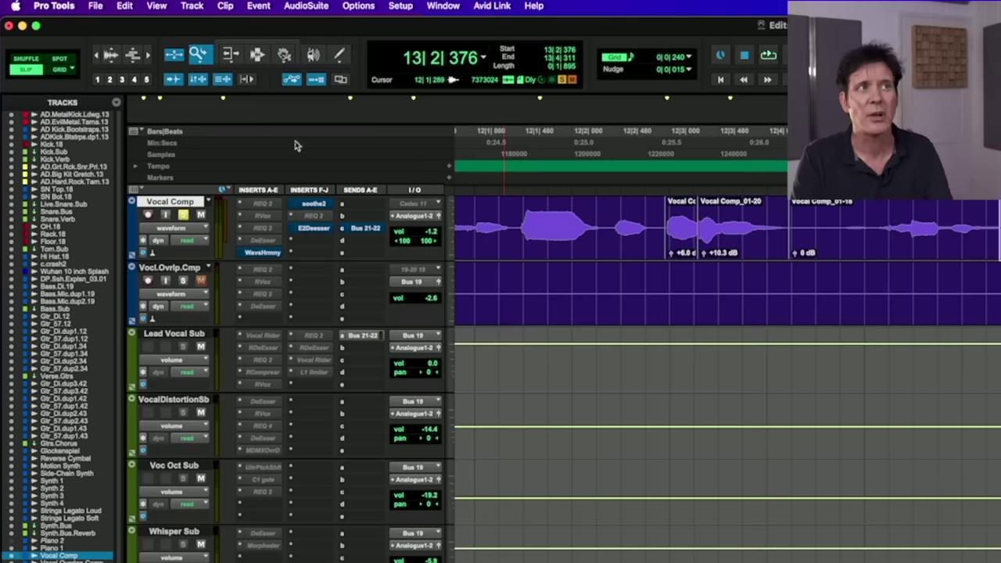